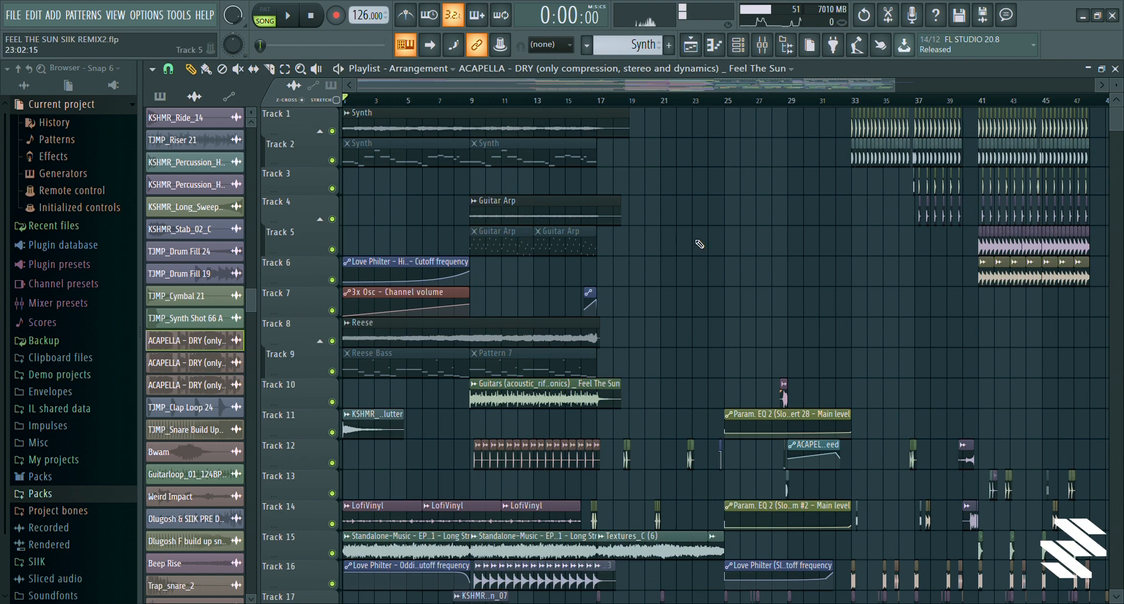
Solo Track 64, which holds the ACAPELLA - DRY vocal clips, in the playlist
scroll(699, 245, down, 4)
scroll(497, 353, down, 4)
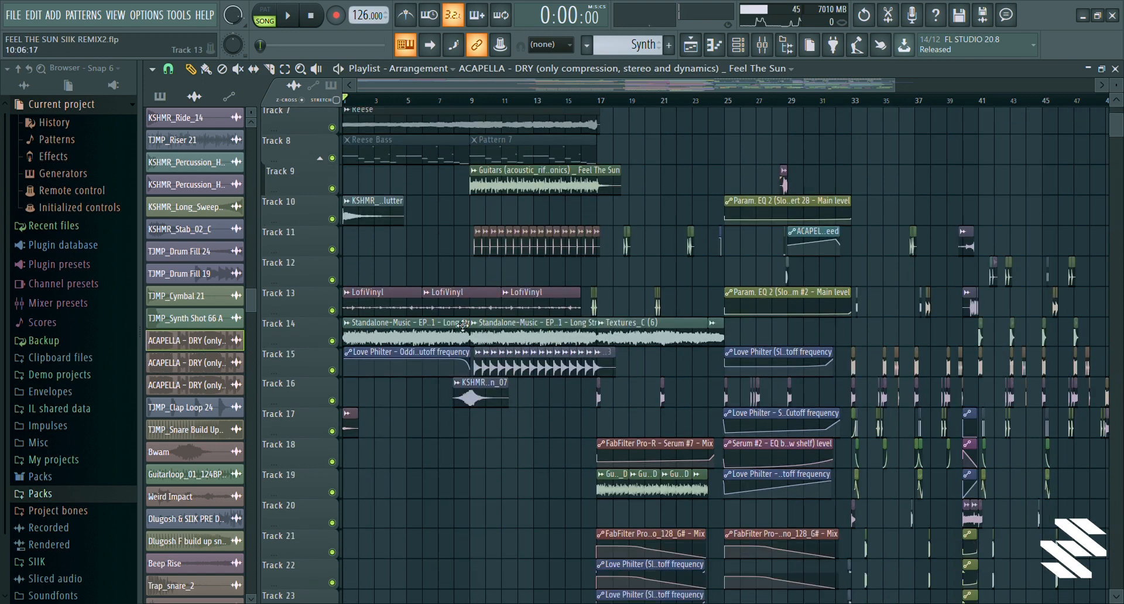
scroll(274, 187, down, 15)
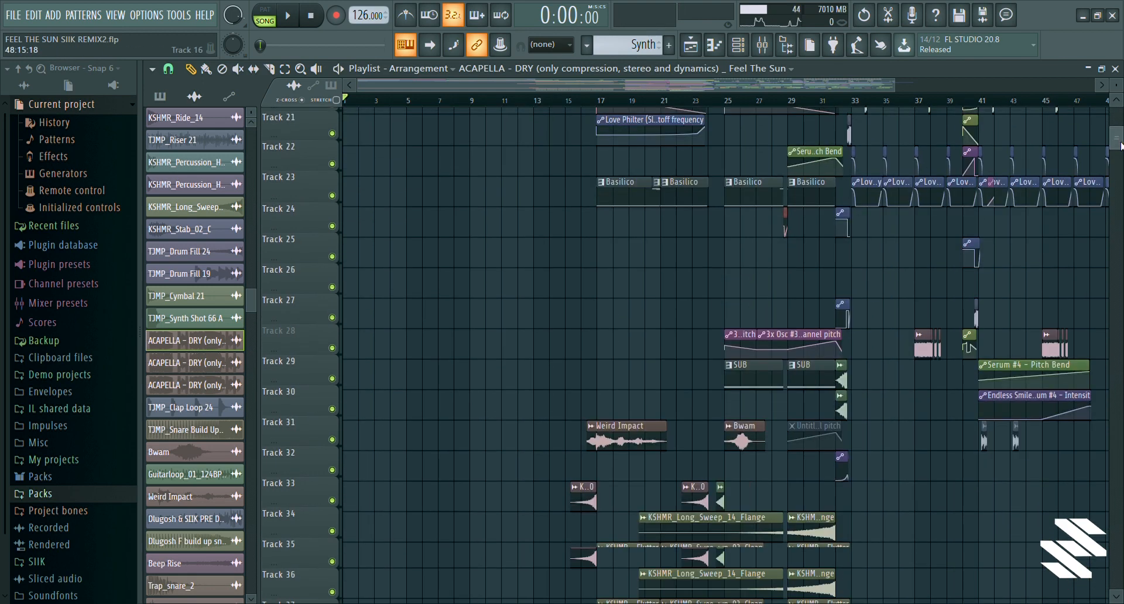
scroll(274, 293, up, 3)
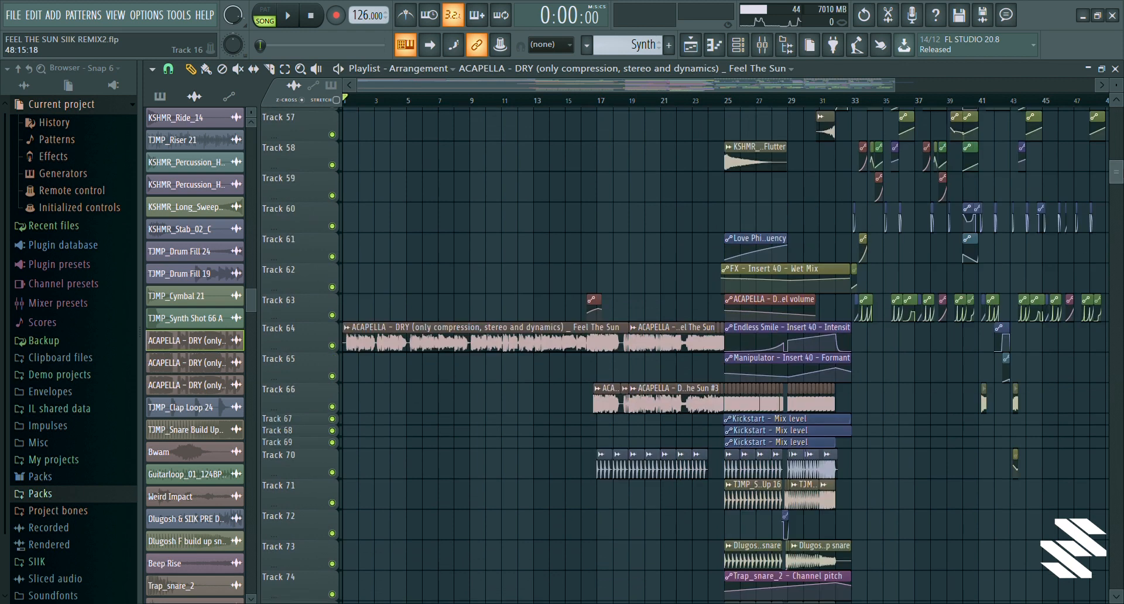
ctrl+click(332, 345)
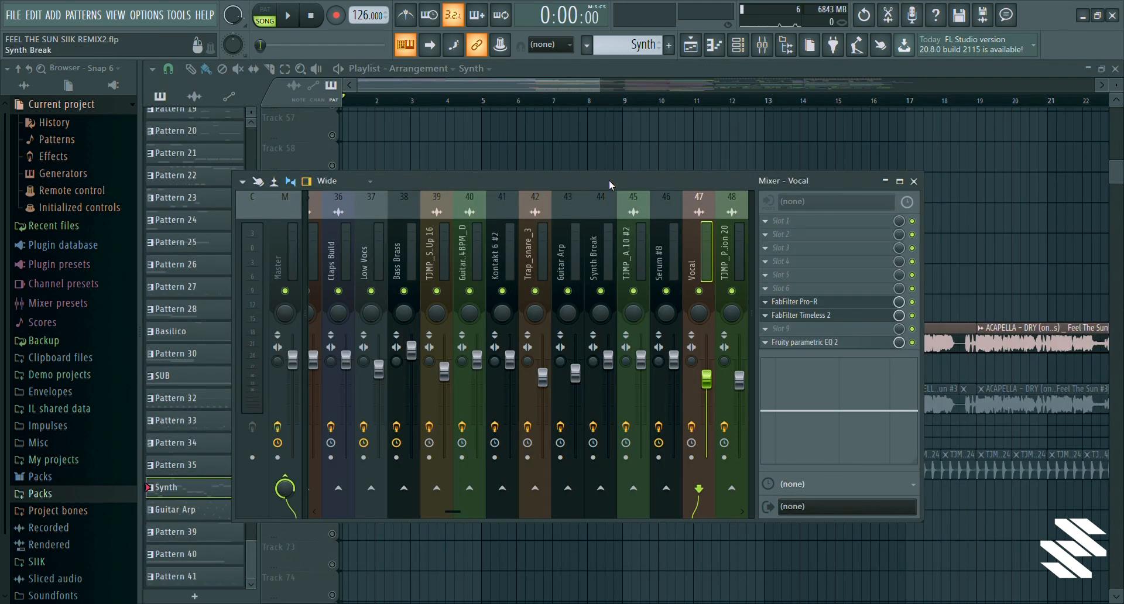
Inspect the FabFilter Pro-R, FabFilter Timeless 2 and Fruity parametric EQ 2 effects on the Vocal mixer track
click(832, 304)
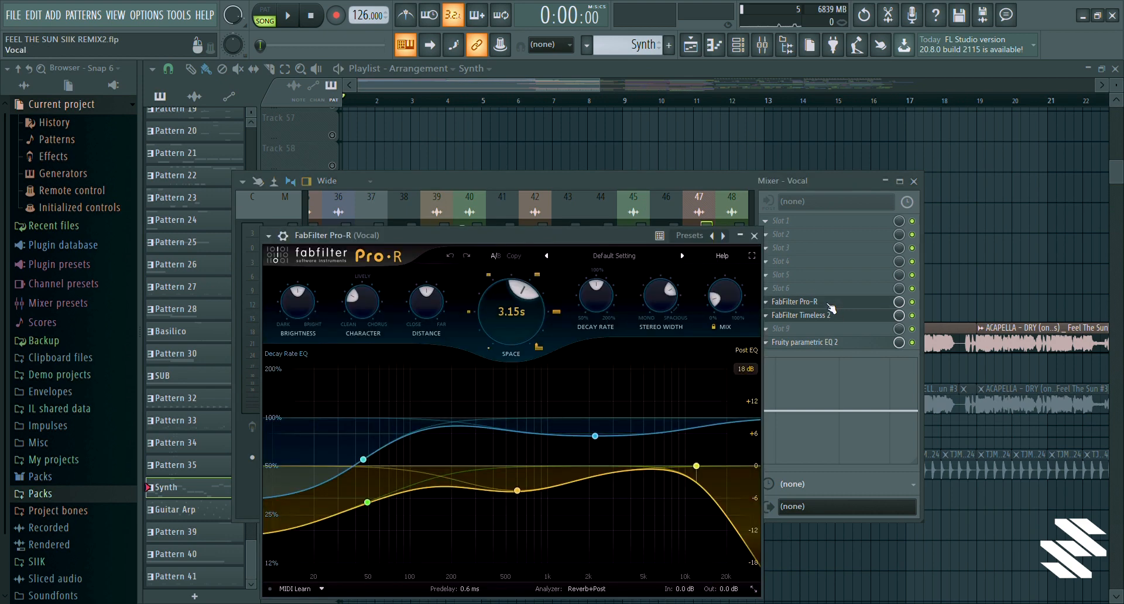
click(825, 319)
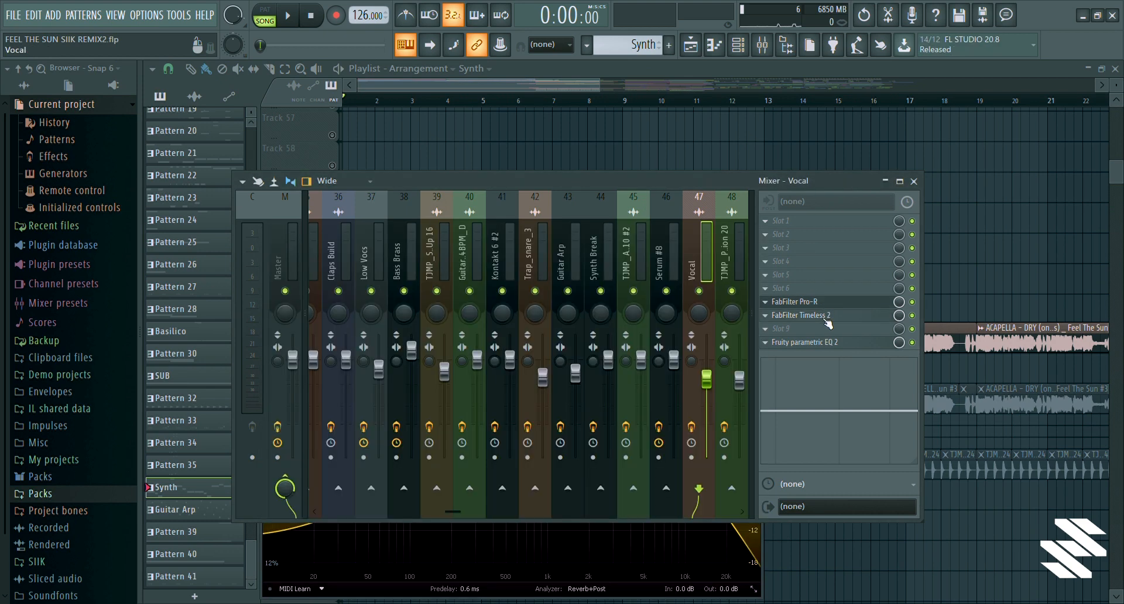
click(826, 320)
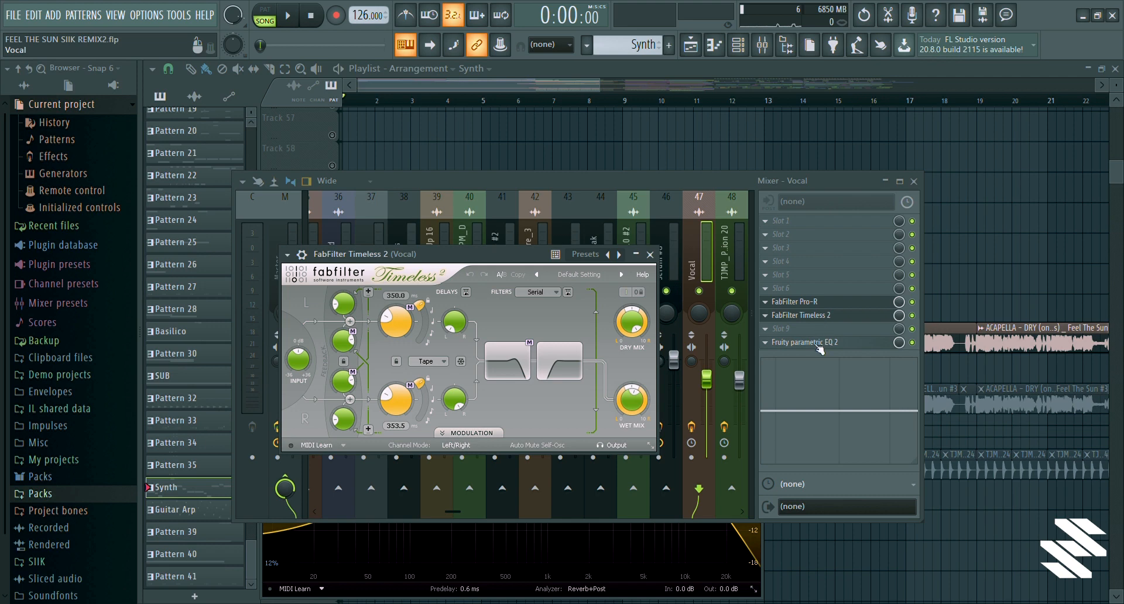
click(817, 345)
click(818, 345)
click(818, 345)
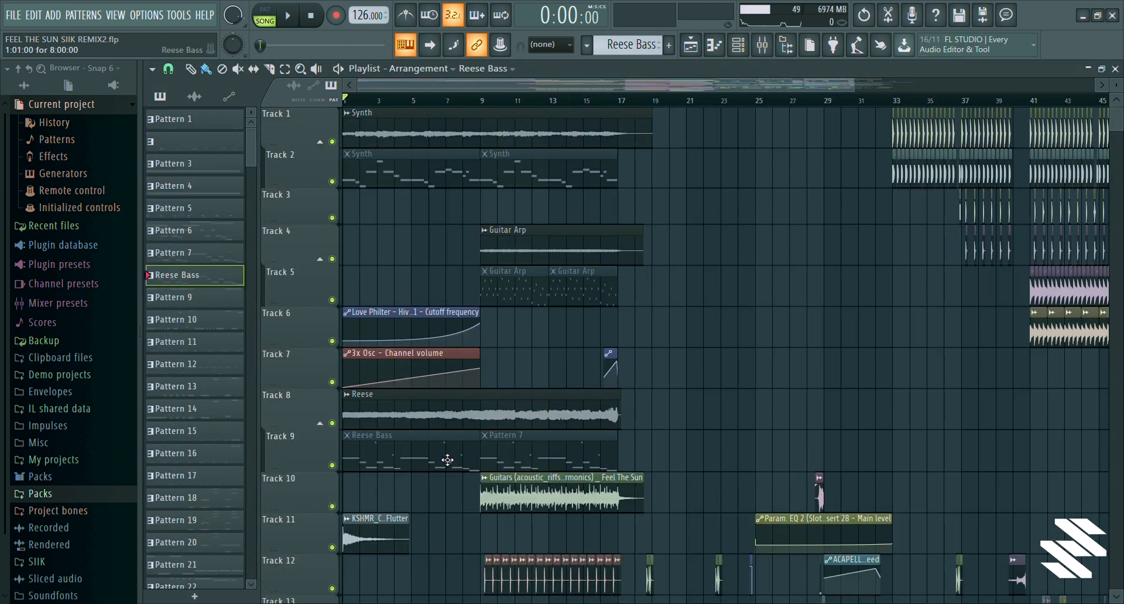
Open the Reese Bass pattern from Track 9 in the piano roll and play it back briefly
double_click(414, 465)
key(space)
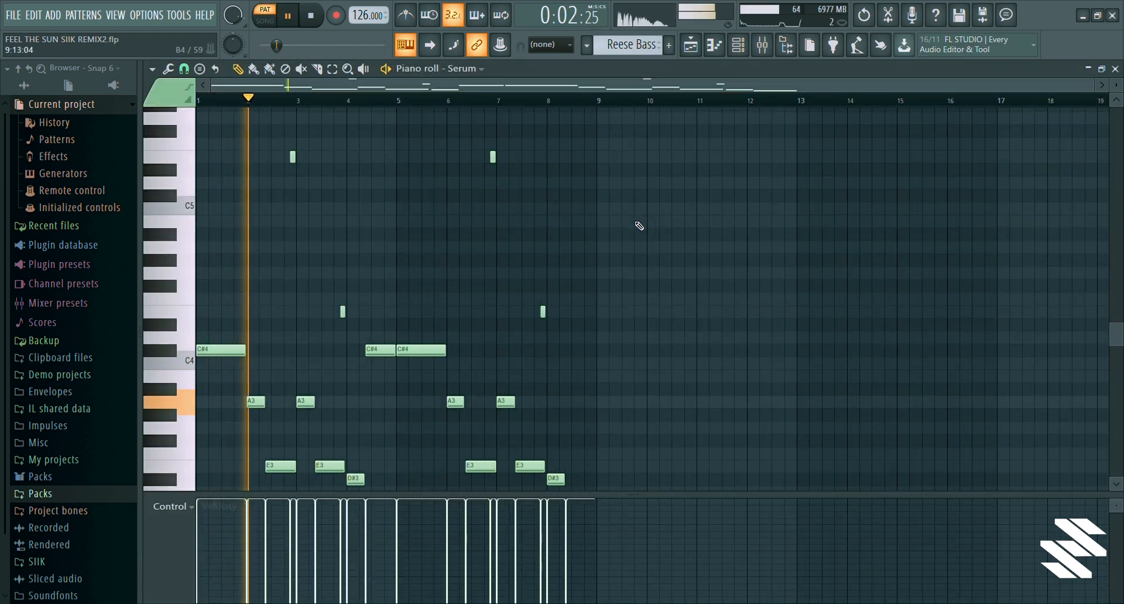
key(space)
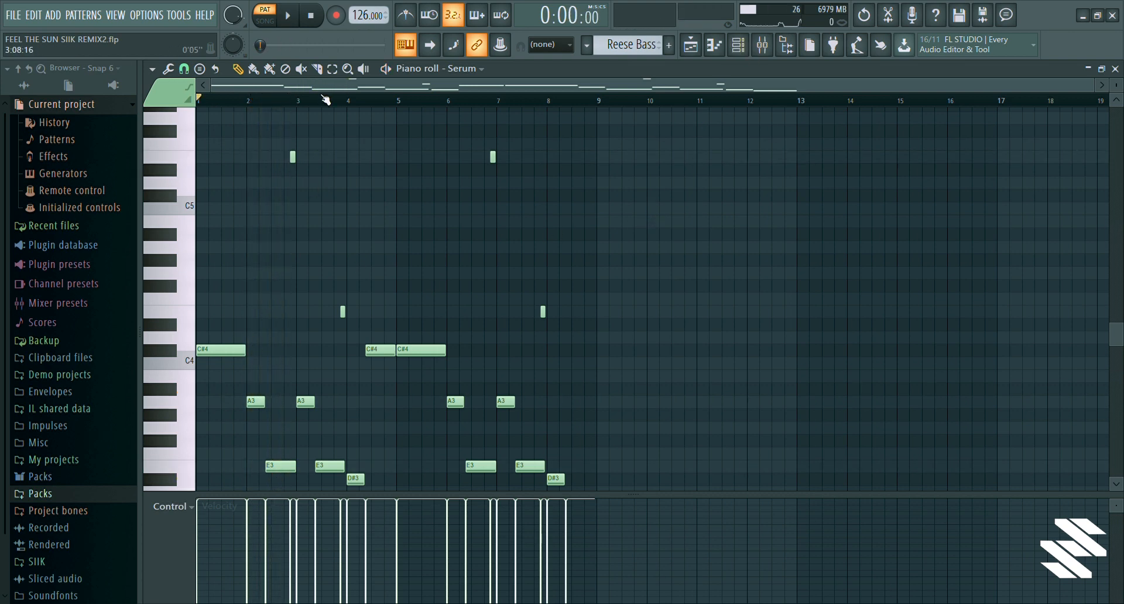
Compare the Reese Bass pattern's playback with the Reese mixer track's effects bypassed and with them enabled
click(761, 46)
key(space)
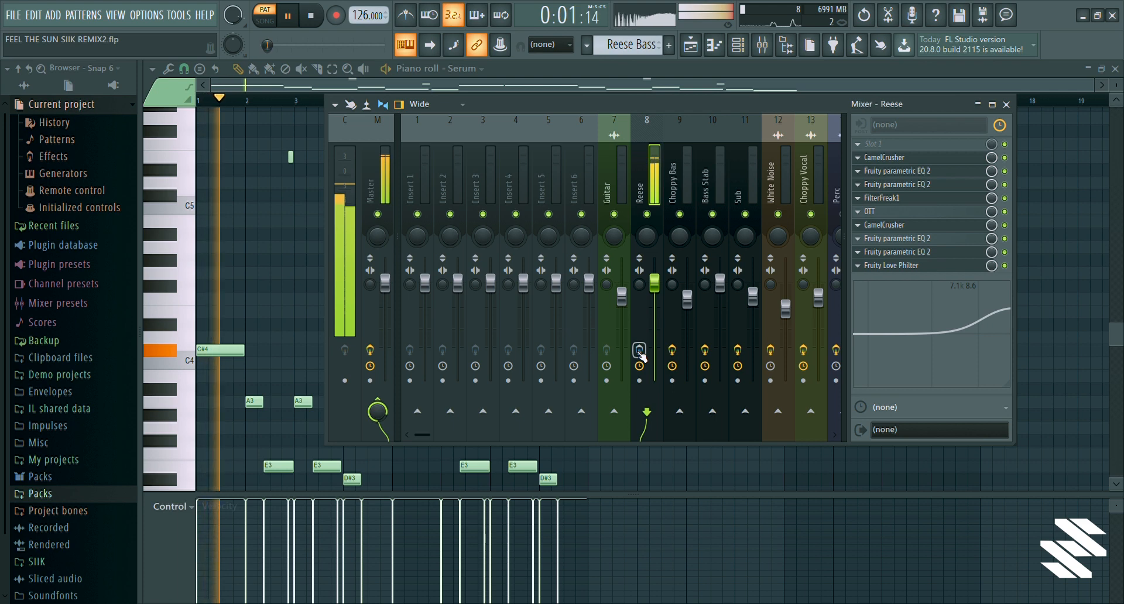
key(space)
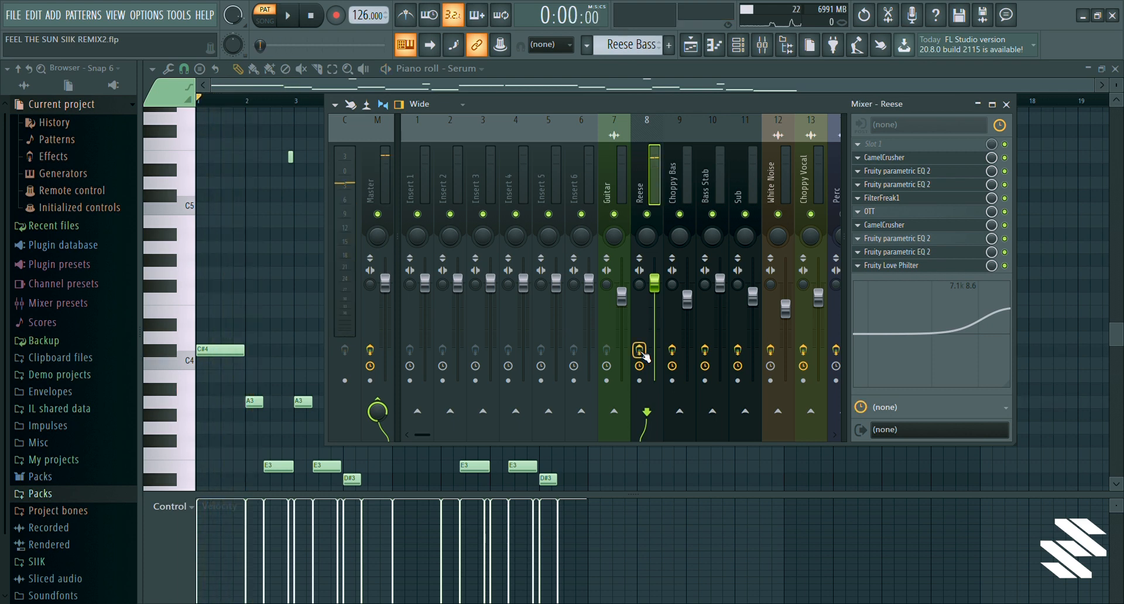
key(space)
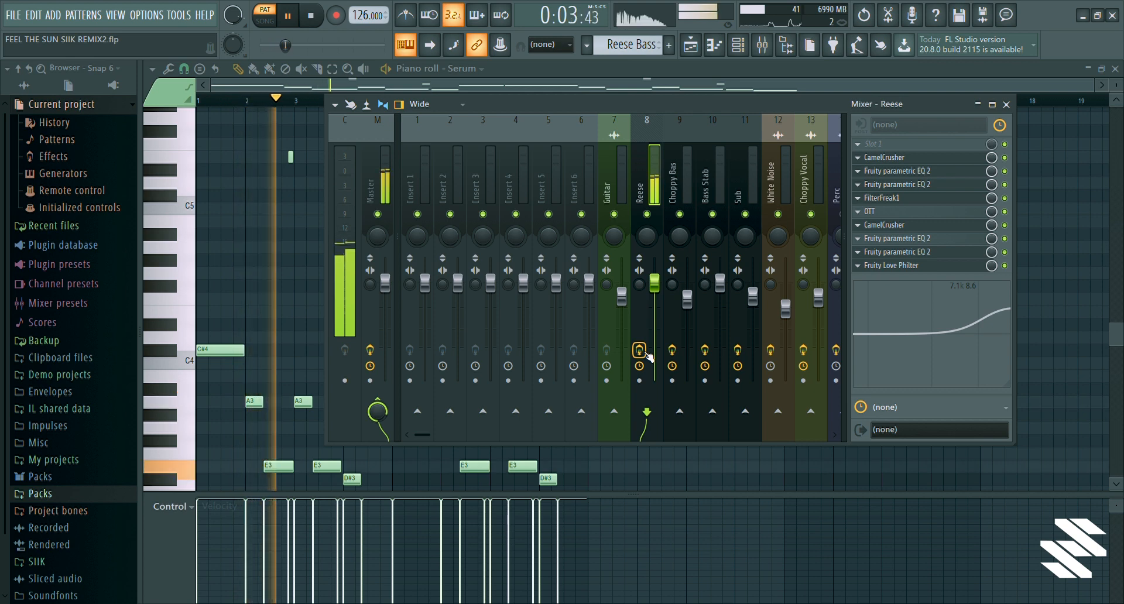
key(space)
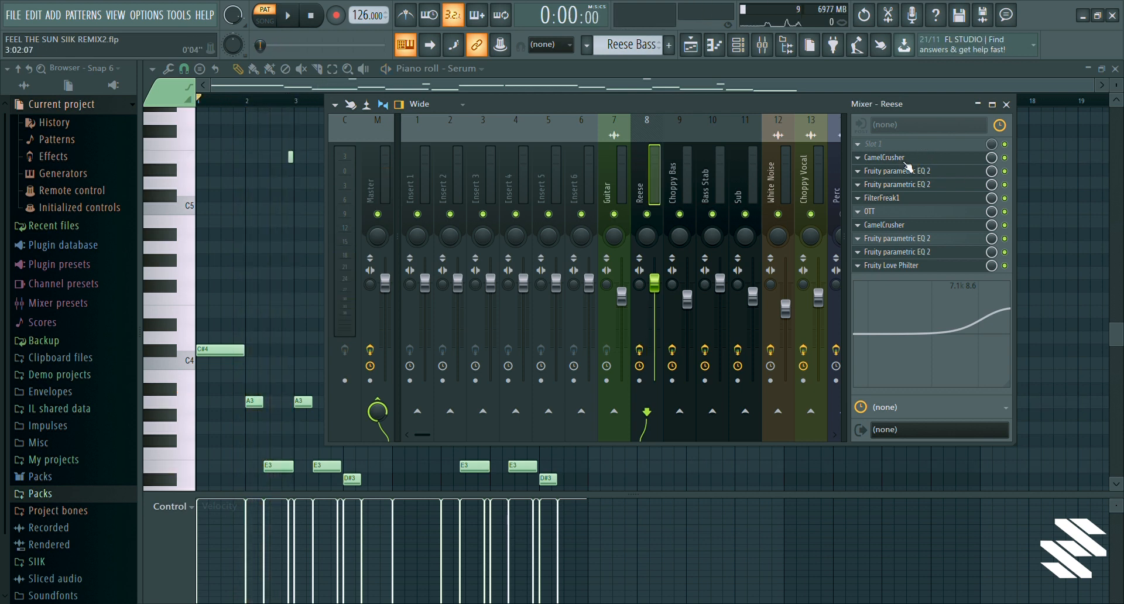
Inspect the Reese mixer track's effects: CamelCrusher, FilterFreak1, the last two Fruity parametric EQ 2 instances and Fruity Love Philter
click(944, 163)
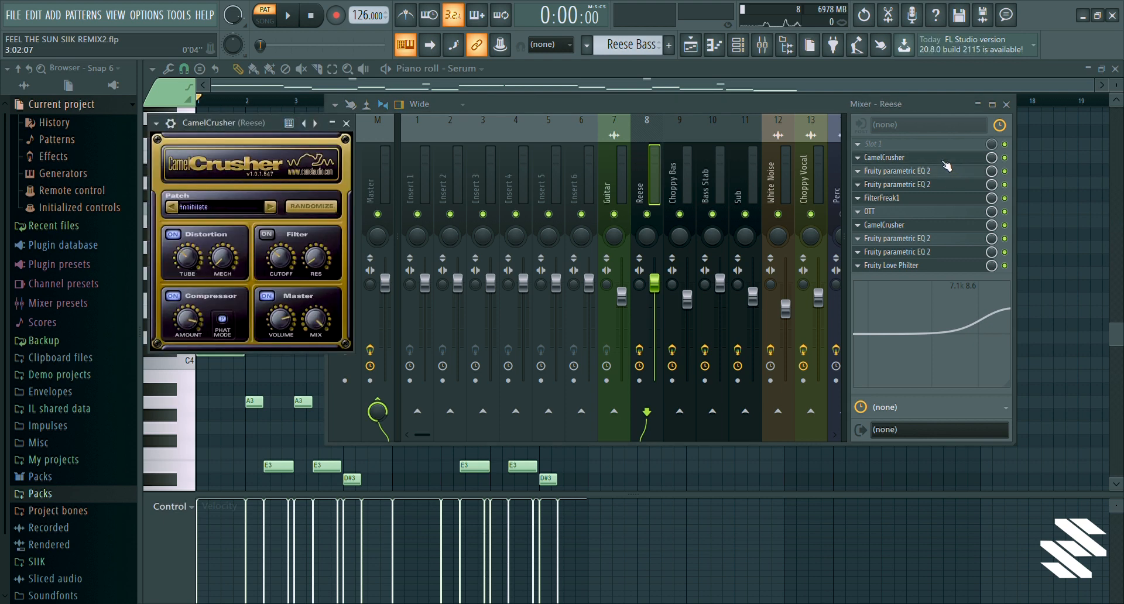
click(944, 164)
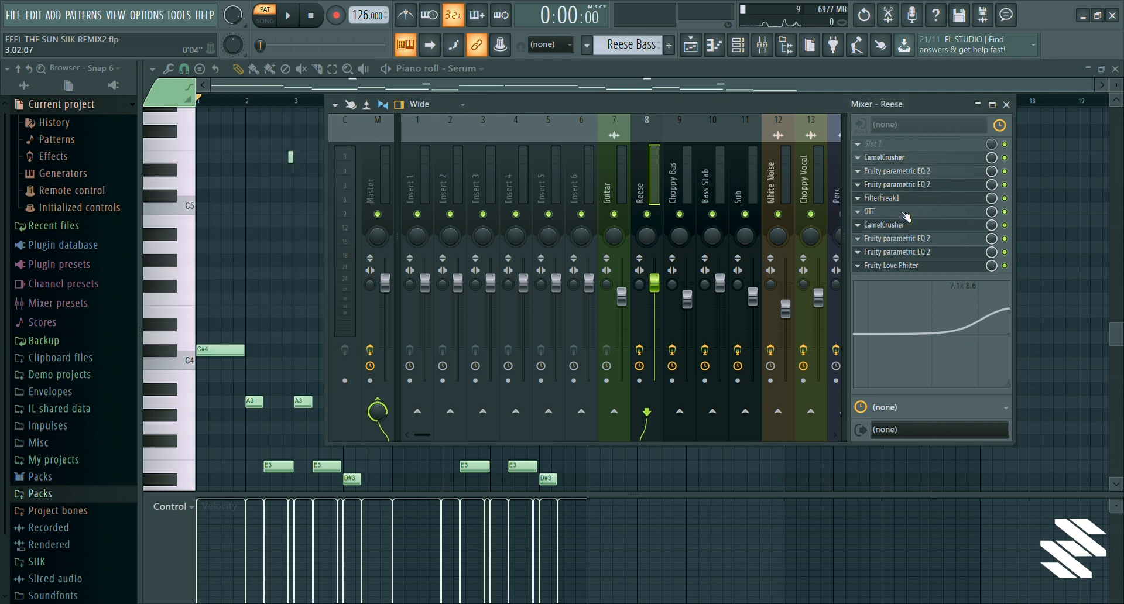
click(923, 200)
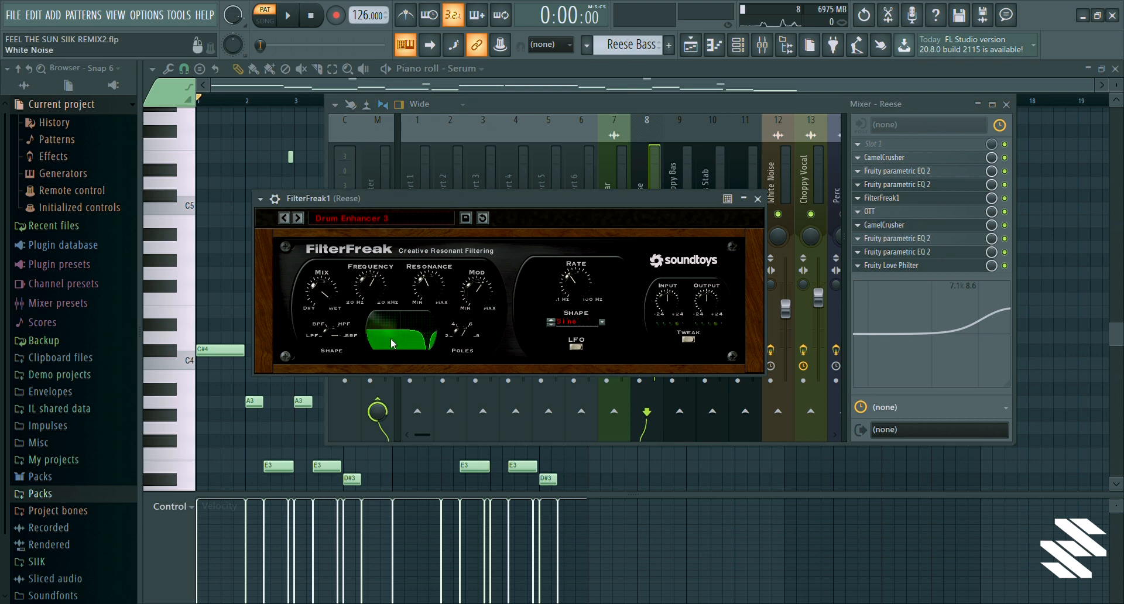
click(924, 239)
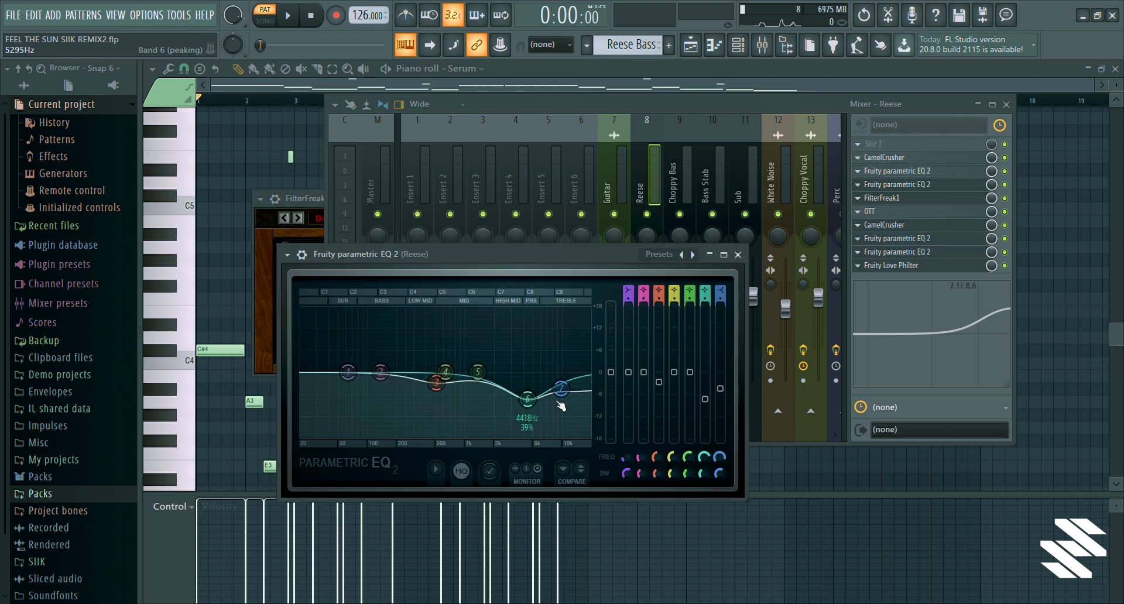
click(925, 252)
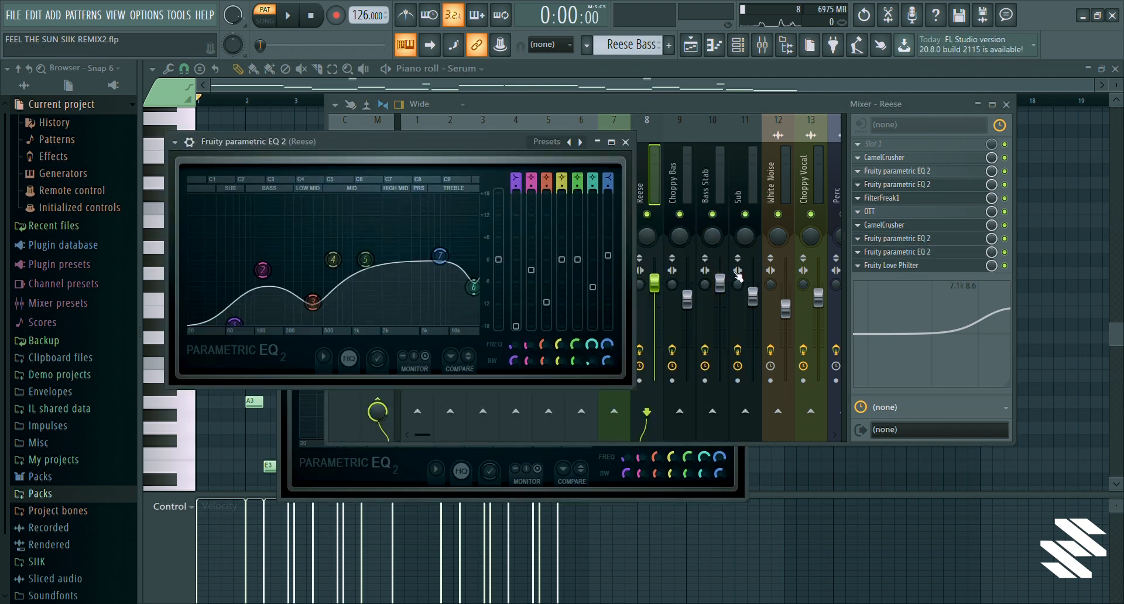
click(925, 267)
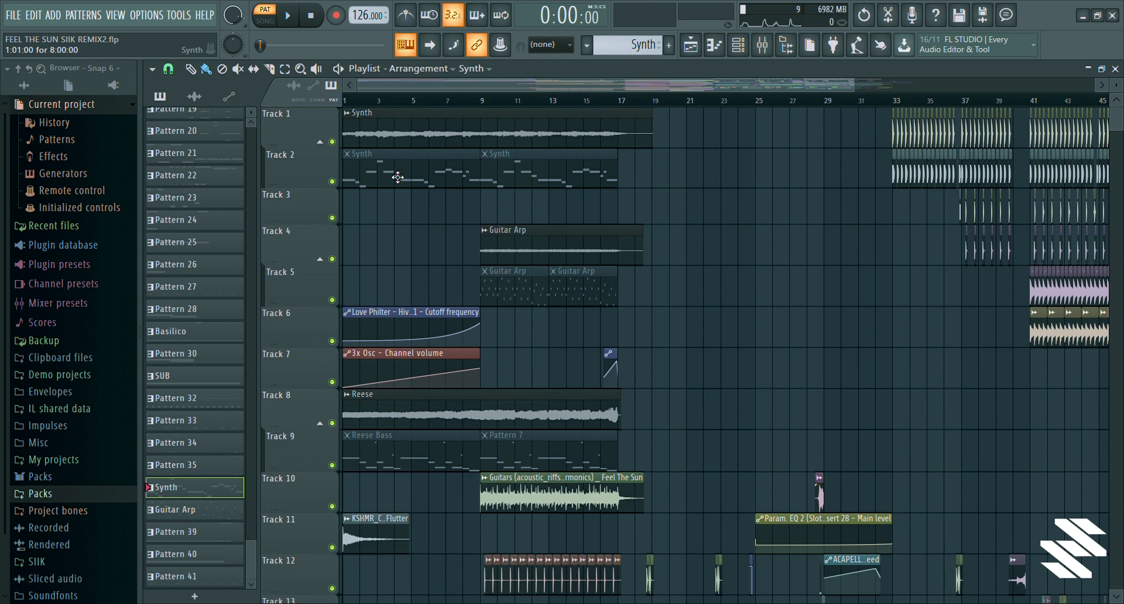
Play the Synth pattern from Track 2 in the piano roll and show its instrument in the channel rack
double_click(369, 180)
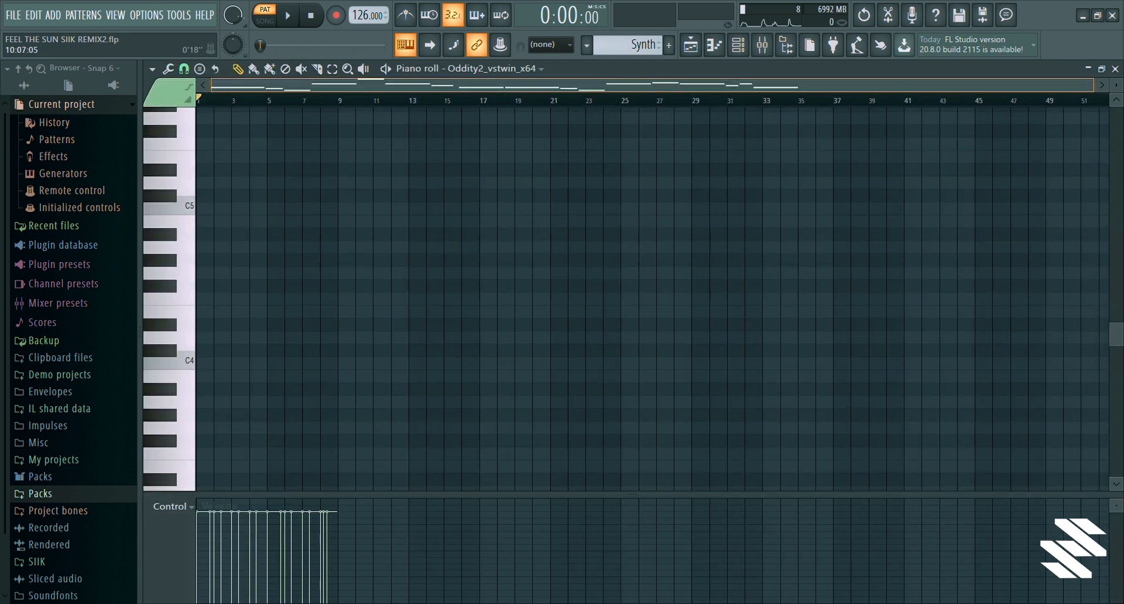
key(space)
drag(380, 84, 381, 90)
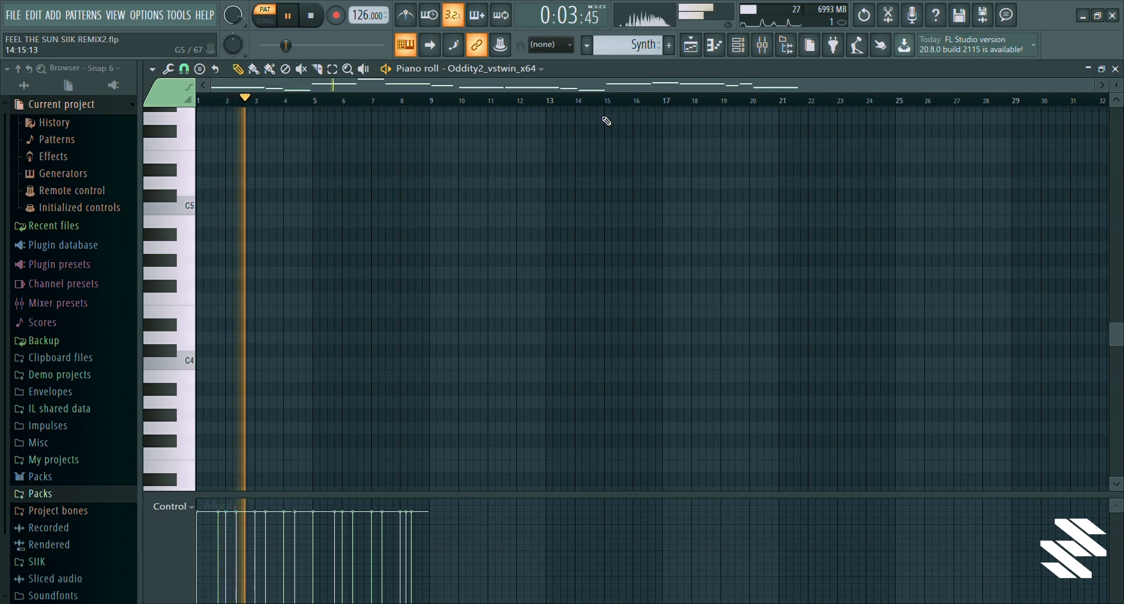
key(space)
click(739, 46)
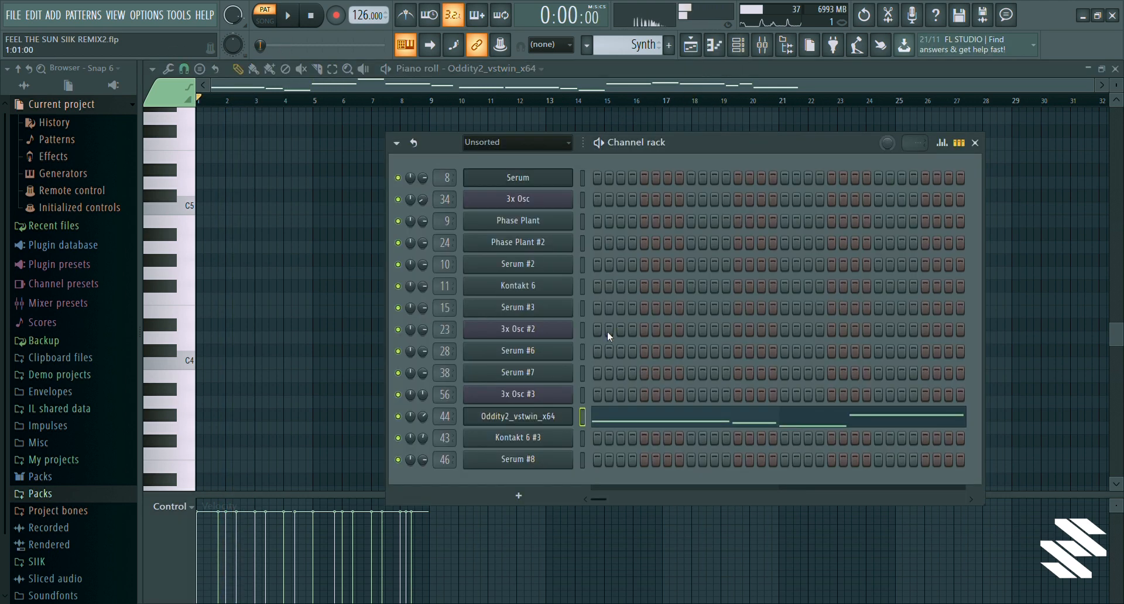
Play the Synth and Reese audio on Tracks 1 and 8 by themselves in the playlist, and unmute all tracks again
click(691, 45)
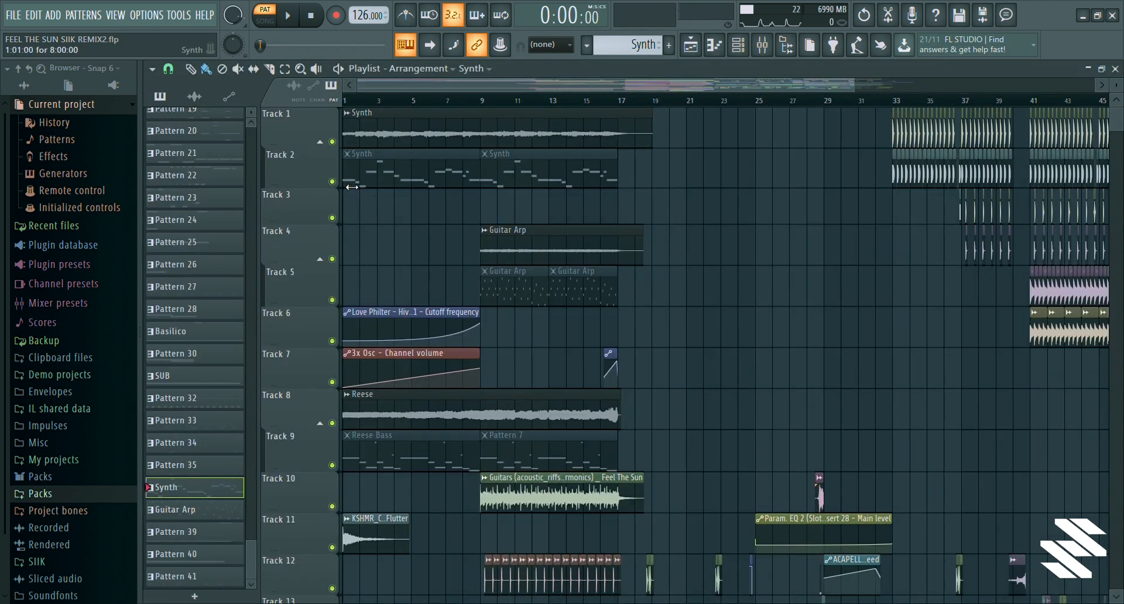
click(332, 423)
key(space)
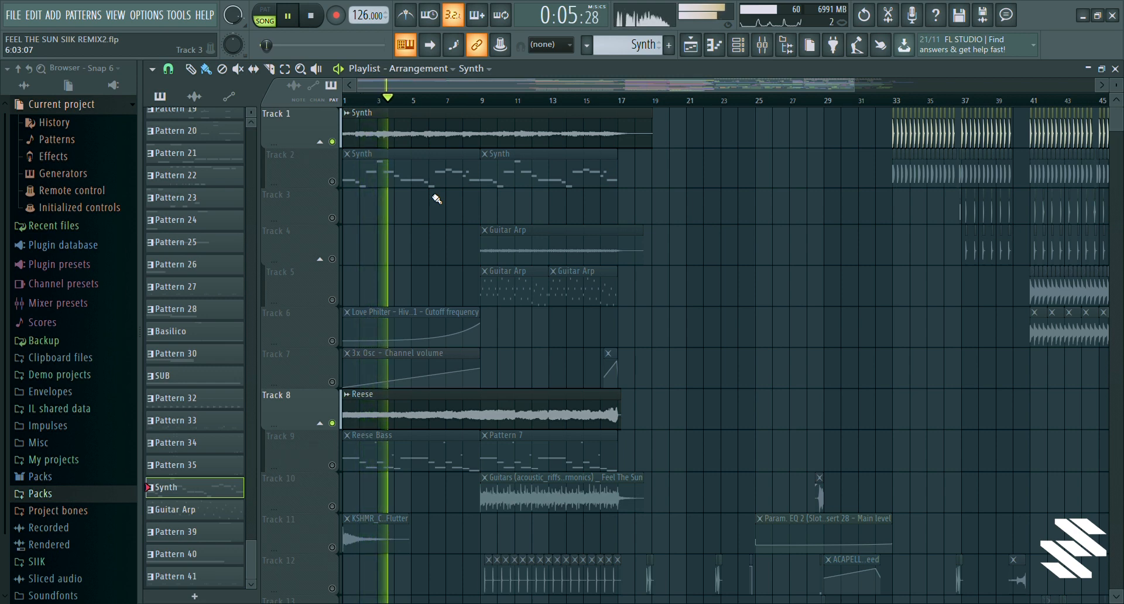
key(space)
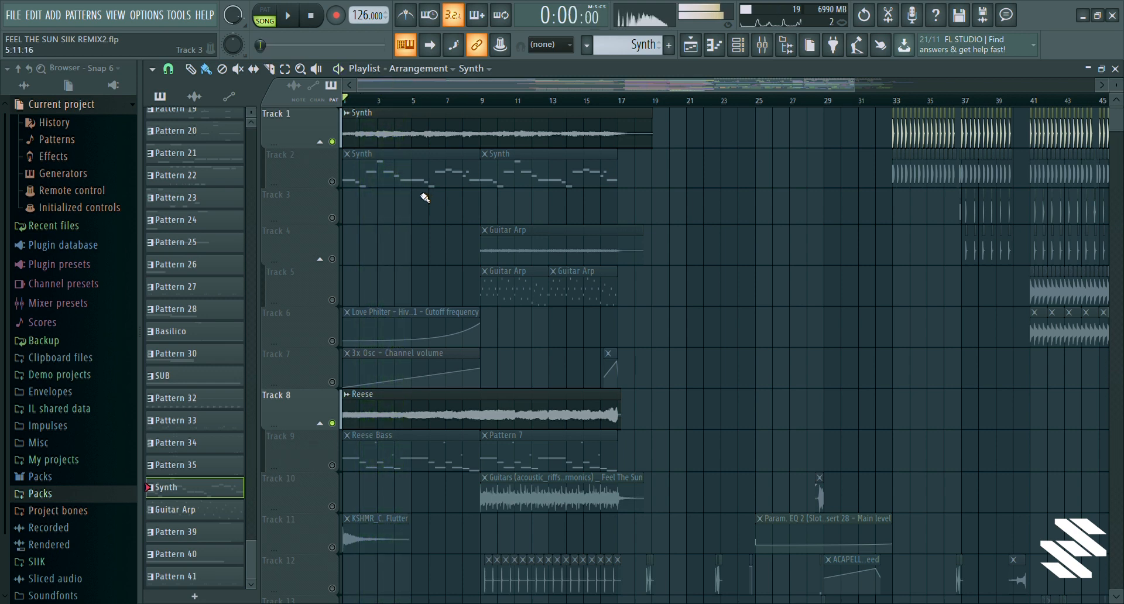
right_click(332, 182)
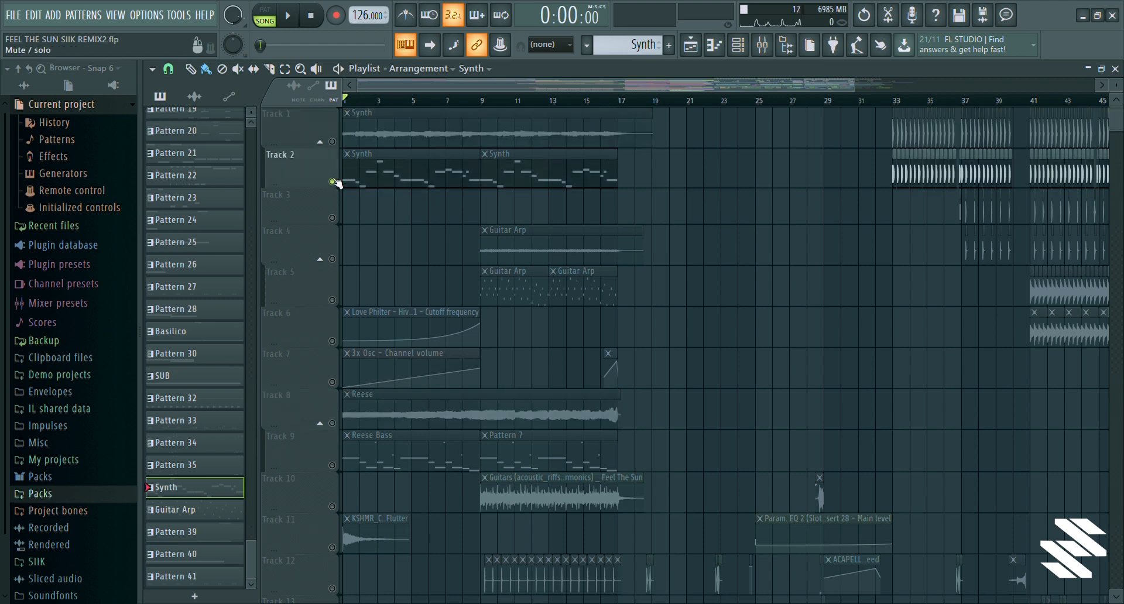
right_click(332, 181)
Open the Synth pattern's Oddity2_vstwin_x64 instrument to examine its settings, and bring up the mixer
double_click(381, 165)
key(F6)
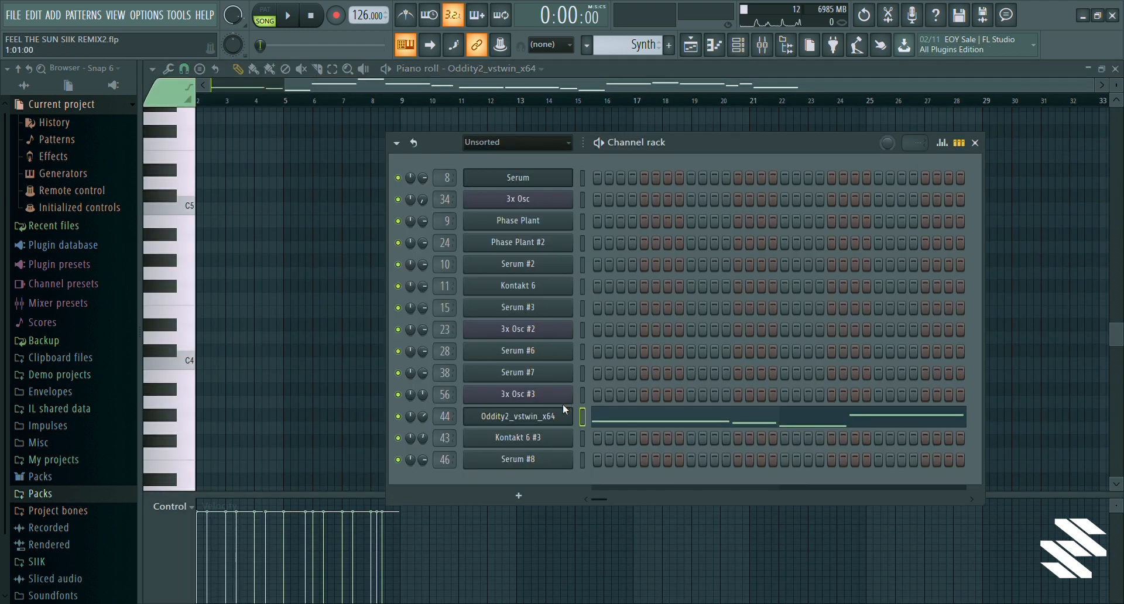
click(536, 422)
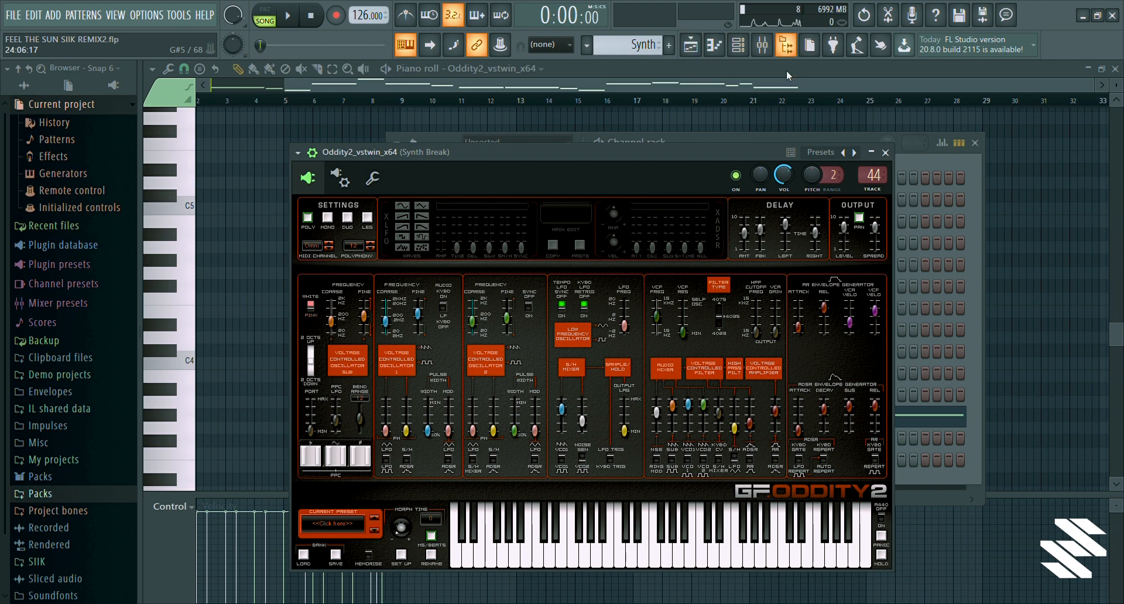
click(762, 47)
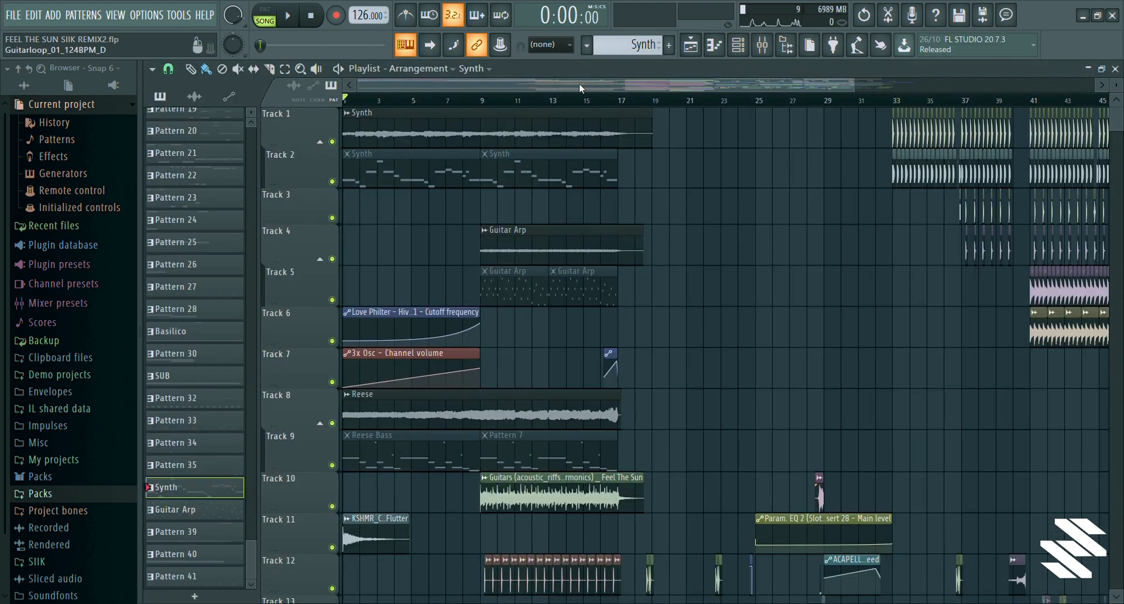
Play the arrangement's opening with only Tracks 11, 14, 15 and 18 enabled to hear the background textures
scroll(443, 382, down, 6)
scroll(443, 383, up, 2)
right_click(334, 462)
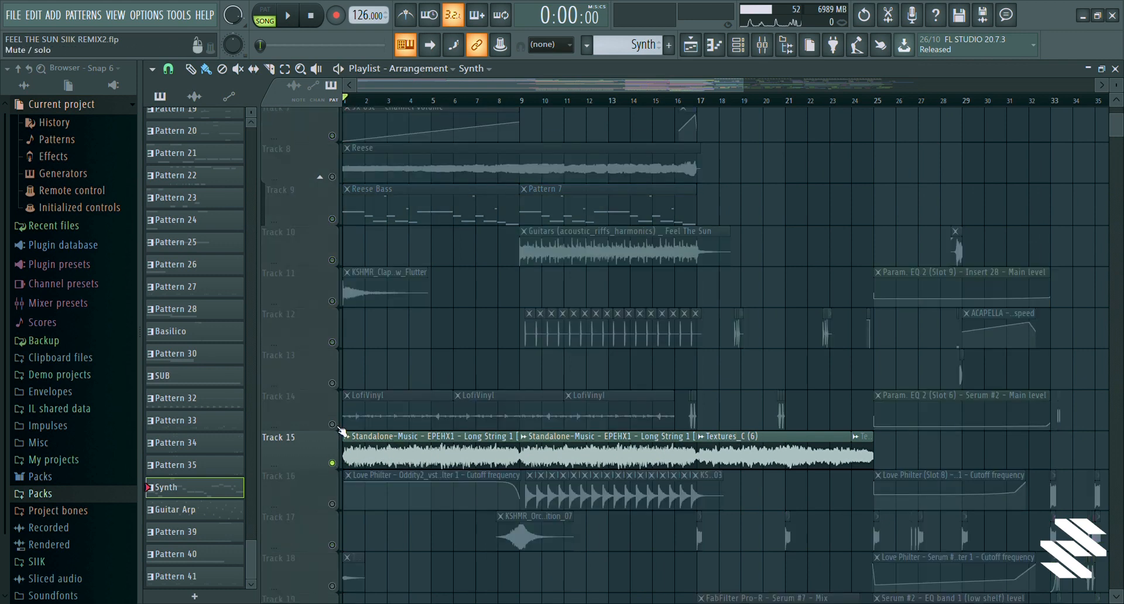
click(334, 426)
click(332, 585)
click(332, 301)
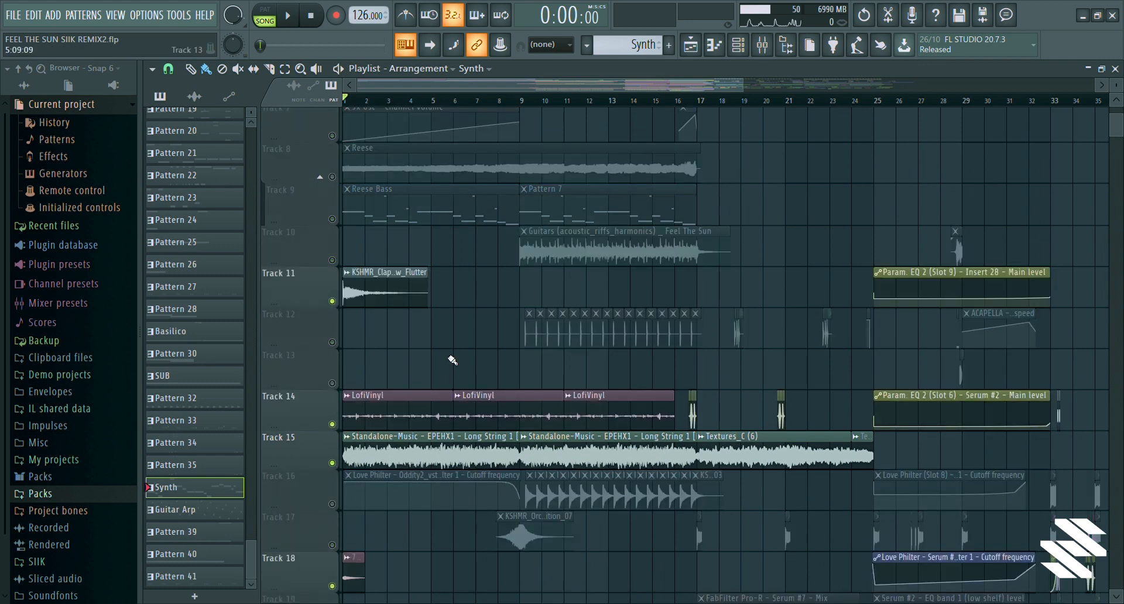
key(space)
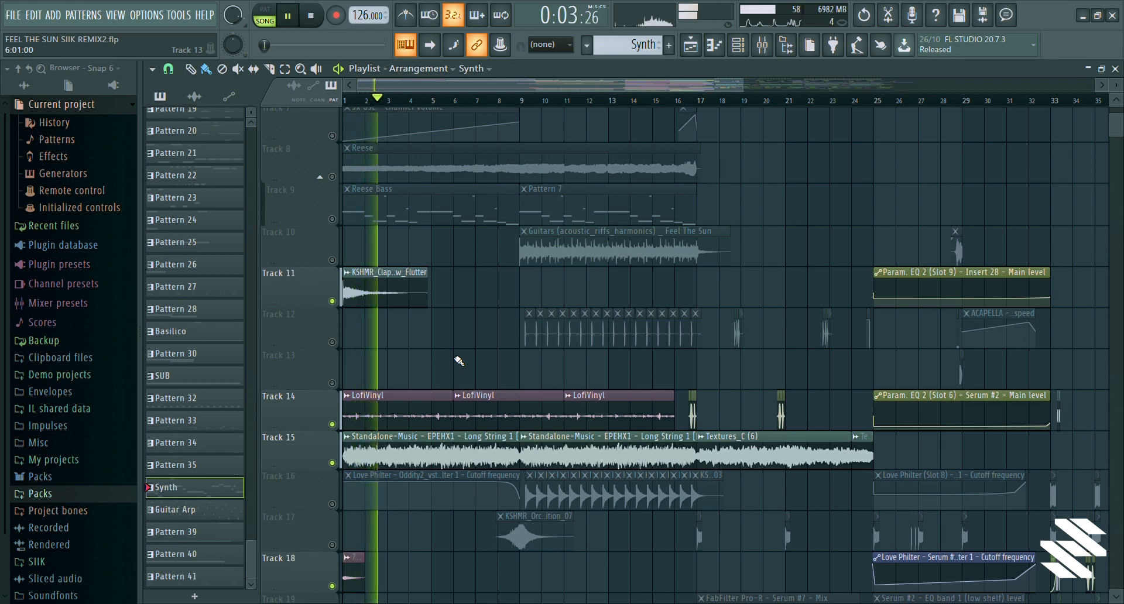
key(space)
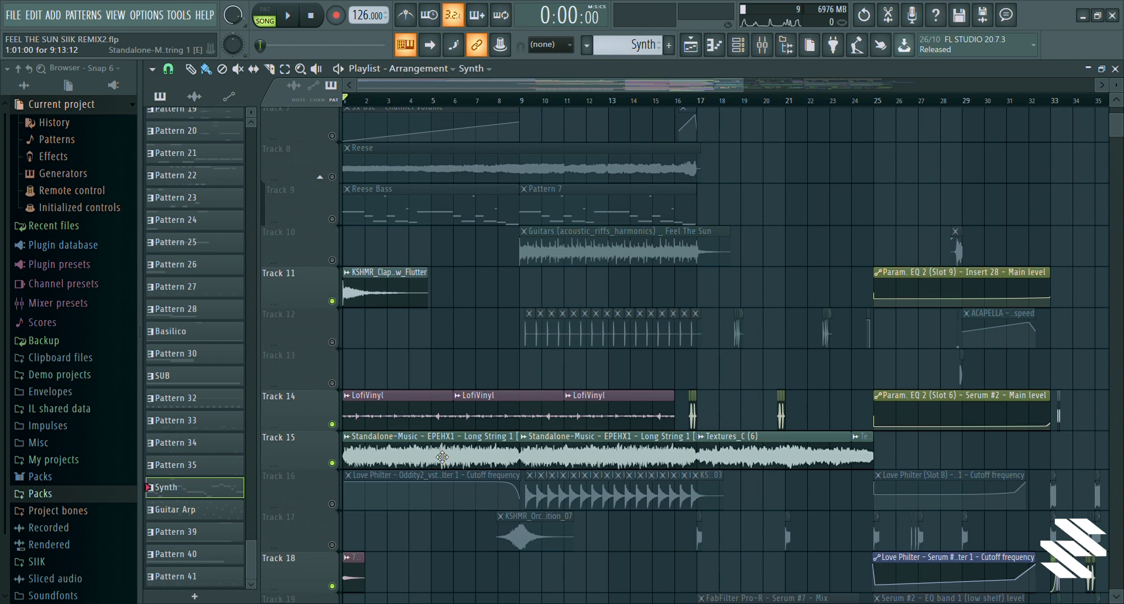
Play the LofiVinyl clips on Track 14 and the Standalone-Music texture on Track 15 one at a time, and unmute all tracks
right_click(332, 424)
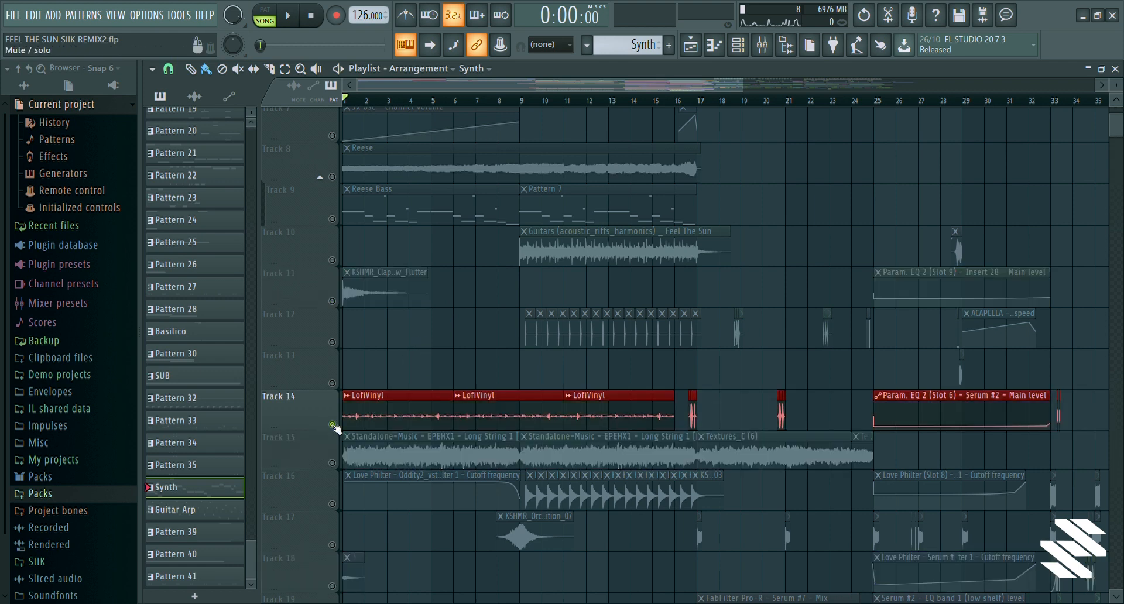
key(space)
right_click(338, 465)
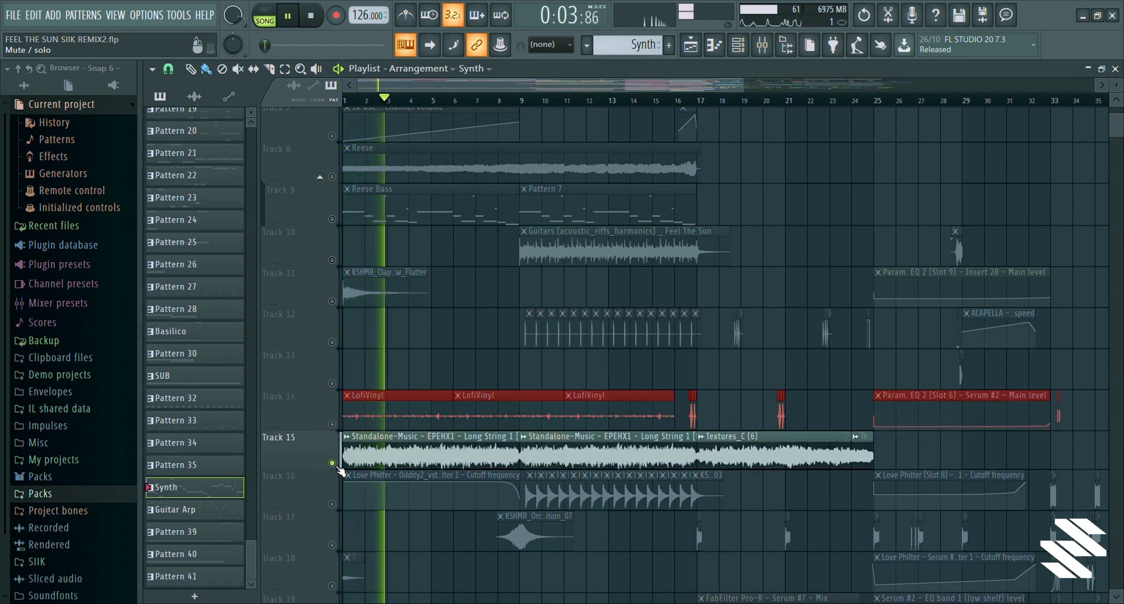
key(space)
right_click(332, 463)
scroll(422, 368, down, 3)
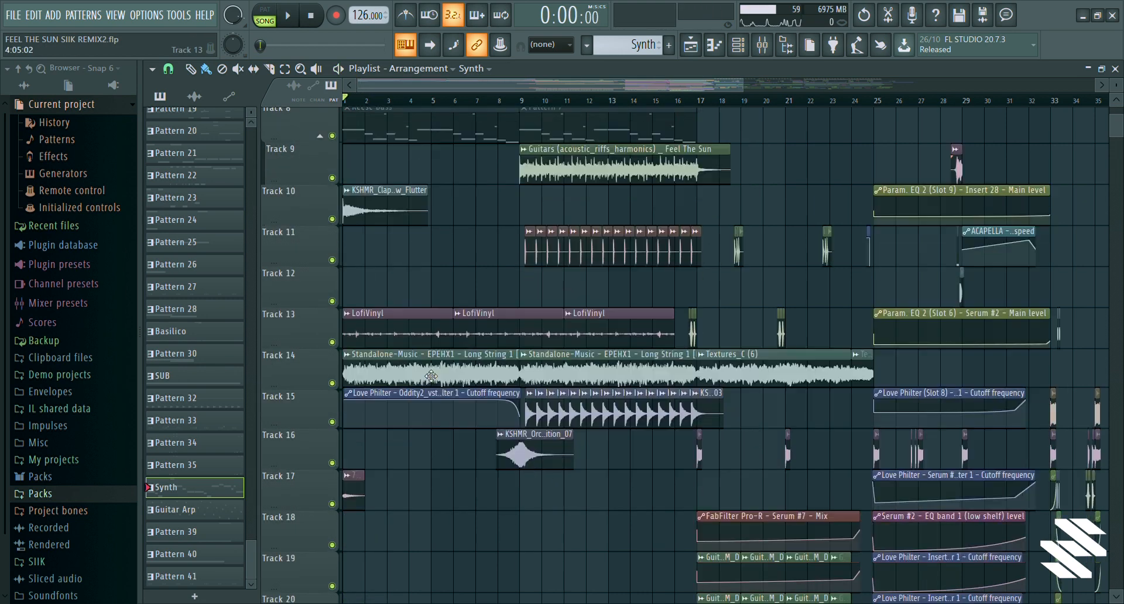
Play the Guitars (acoustic_riffs_harmonics) clip on Track 10 by itself from bar 9, and unmute all tracks again
scroll(429, 344, up, 2)
scroll(429, 344, up, 1)
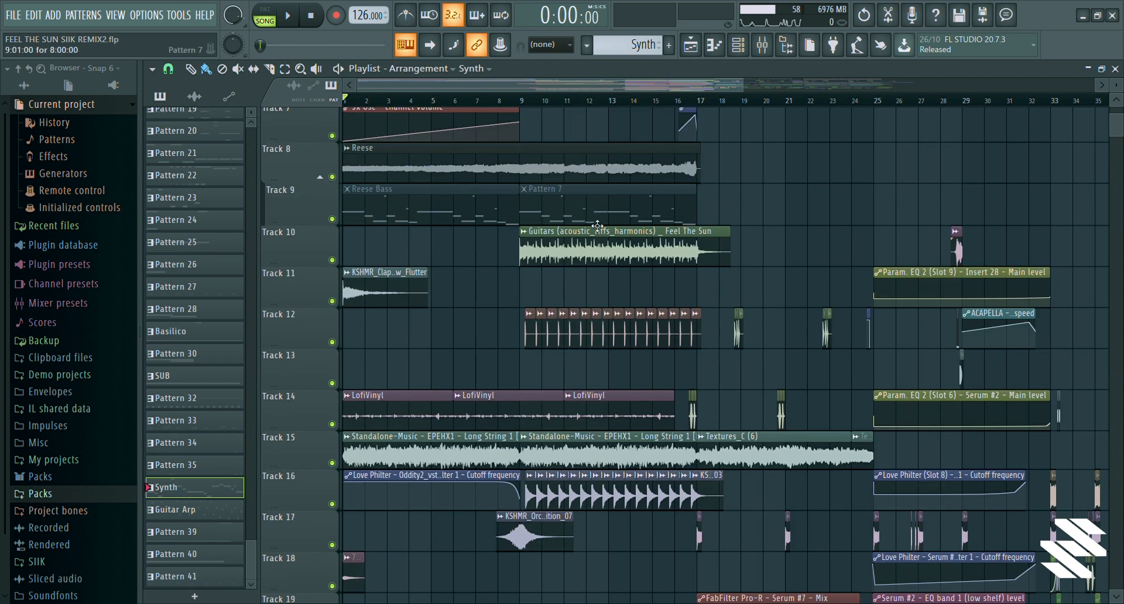
click(525, 101)
scroll(527, 101, up, 2)
scroll(609, 166, up, 5)
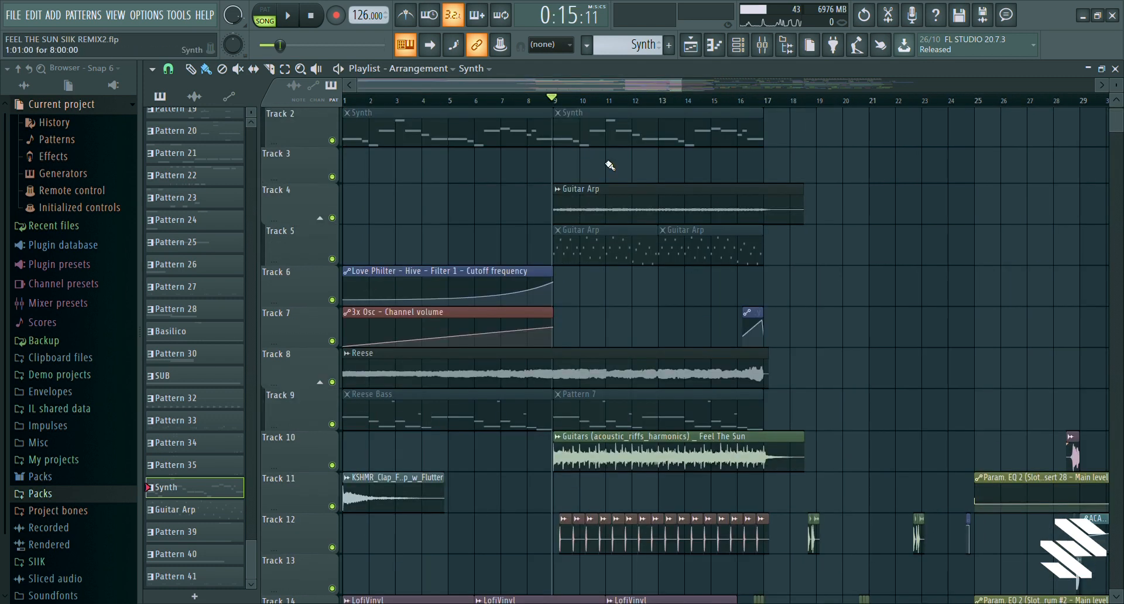
scroll(584, 98, up, 2)
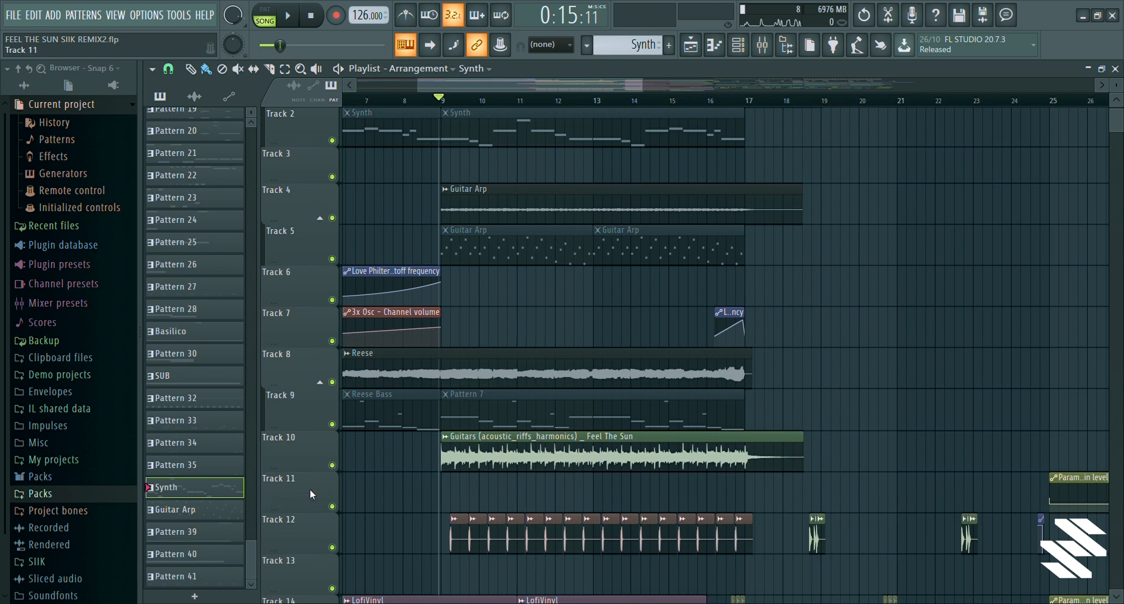
ctrl+click(334, 465)
key(space)
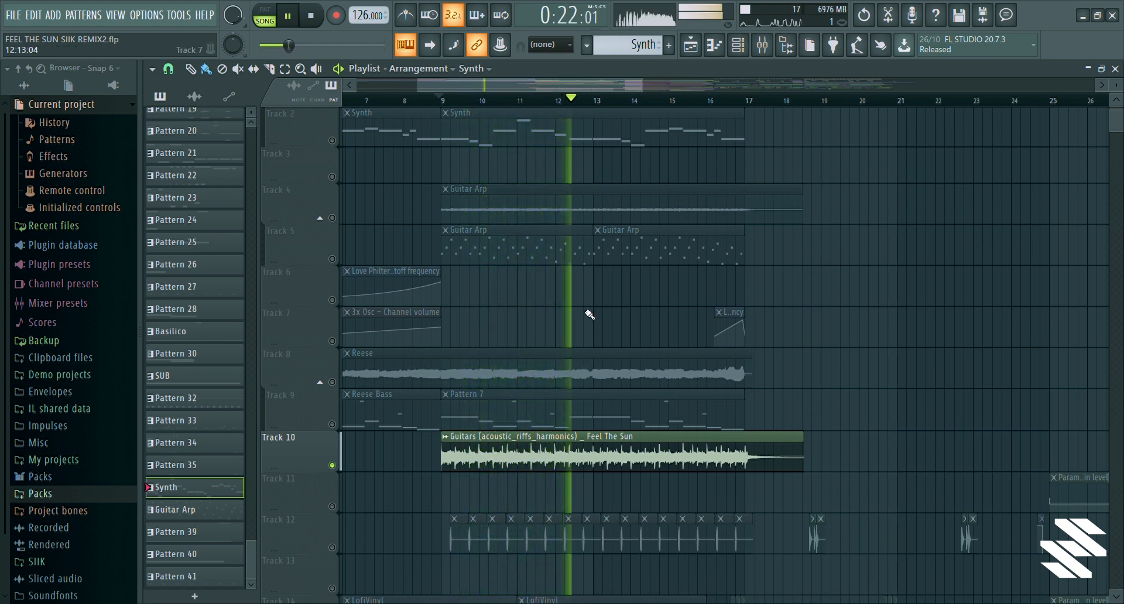
key(space)
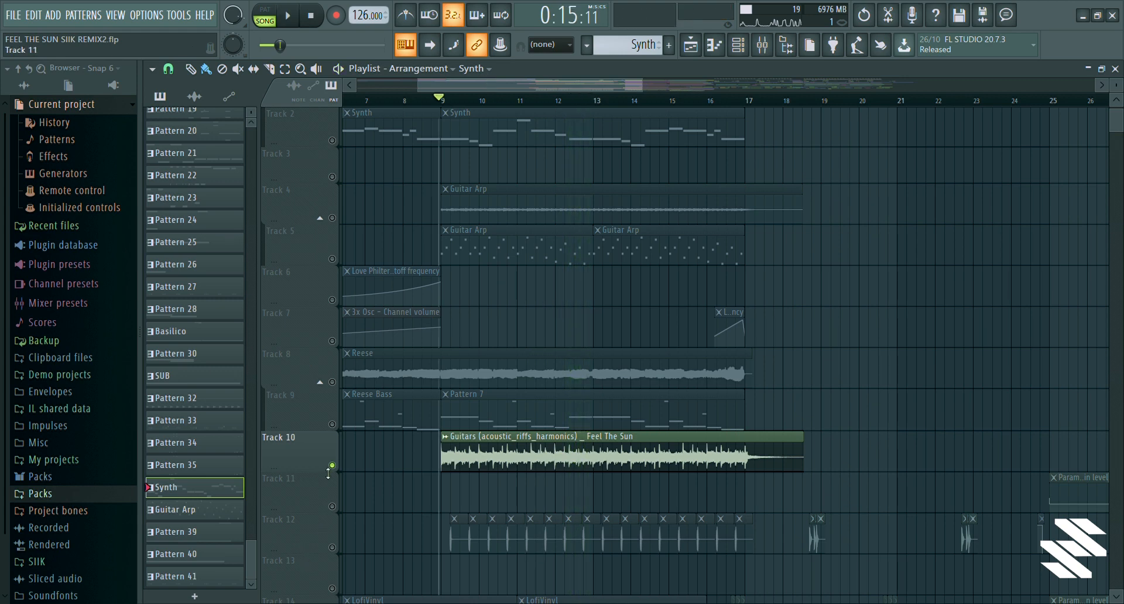
right_click(333, 218)
right_click(334, 218)
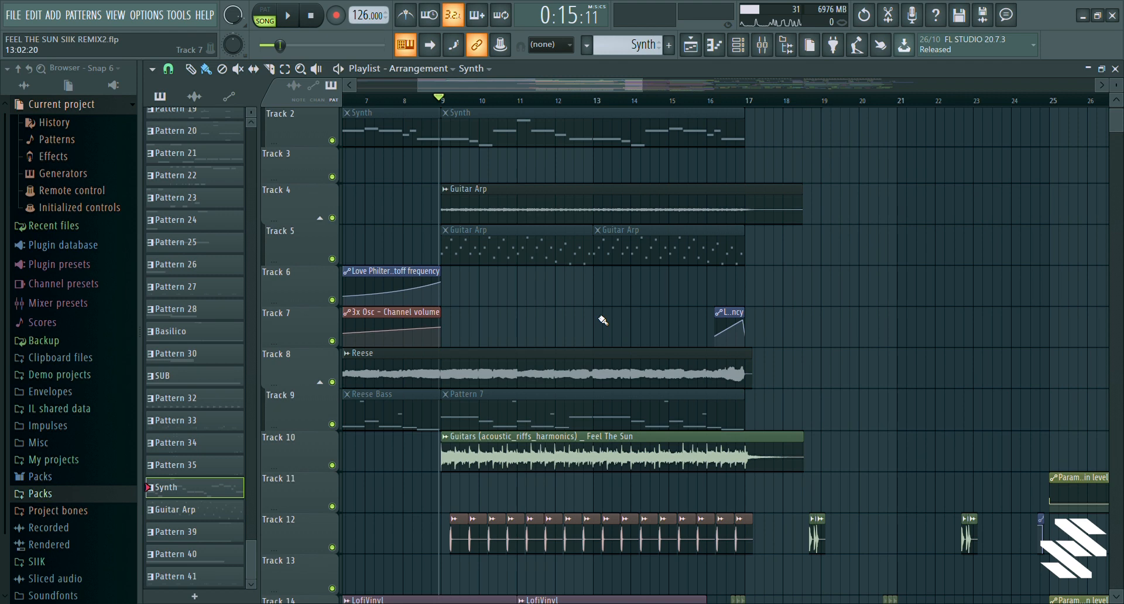
Open the Guitar Arp pattern from Track 5 in the piano roll and play its notes
double_click(521, 258)
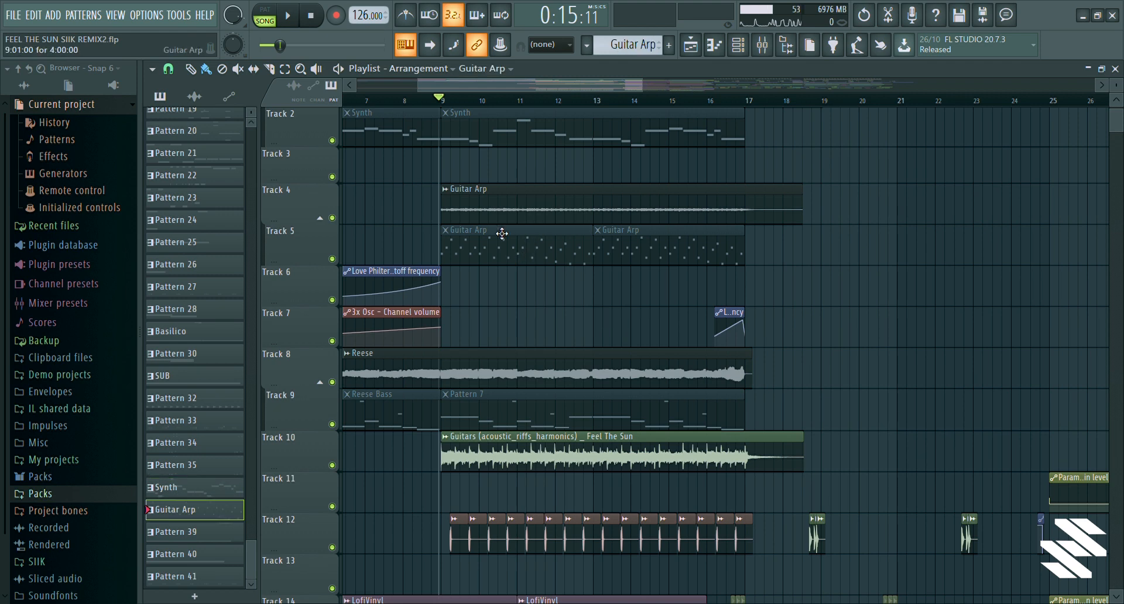
scroll(320, 235, up, 5)
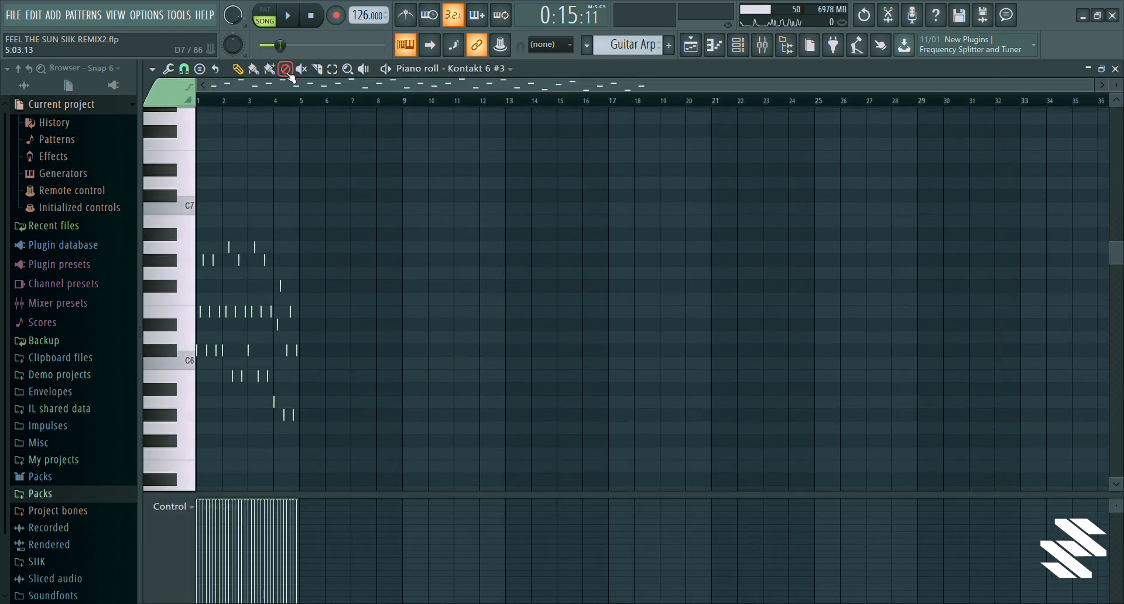
scroll(373, 82, up, 6)
scroll(373, 83, down, 3)
scroll(373, 83, down, 3)
key(space)
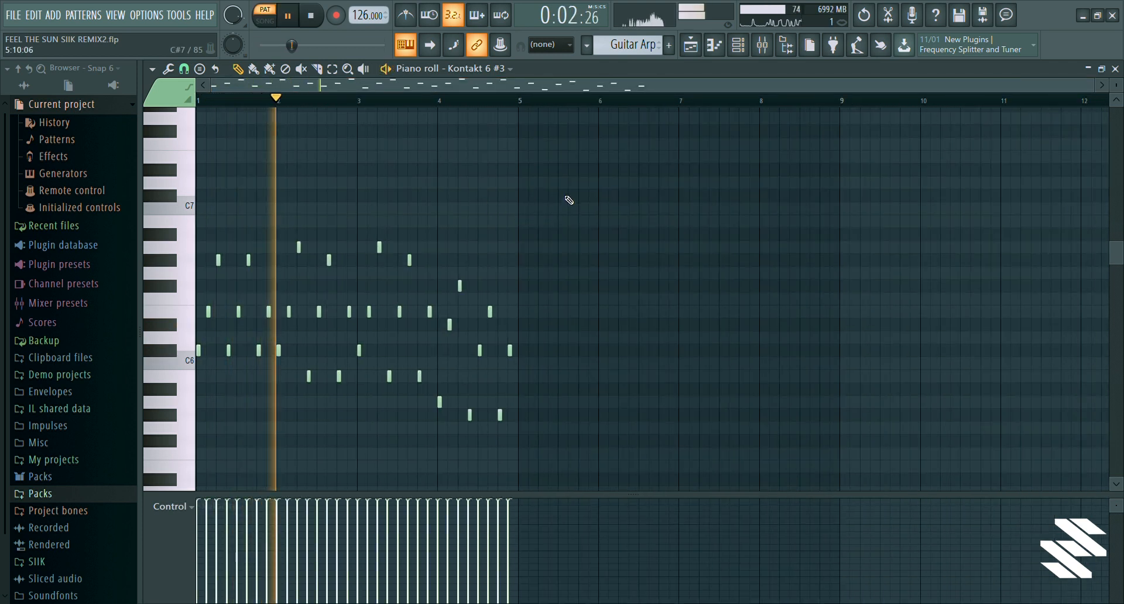
key(space)
Open the Guitar Arp pattern's Kontakt 6 #3 instrument to examine its patch, and bring up the playlist and mixer
click(740, 47)
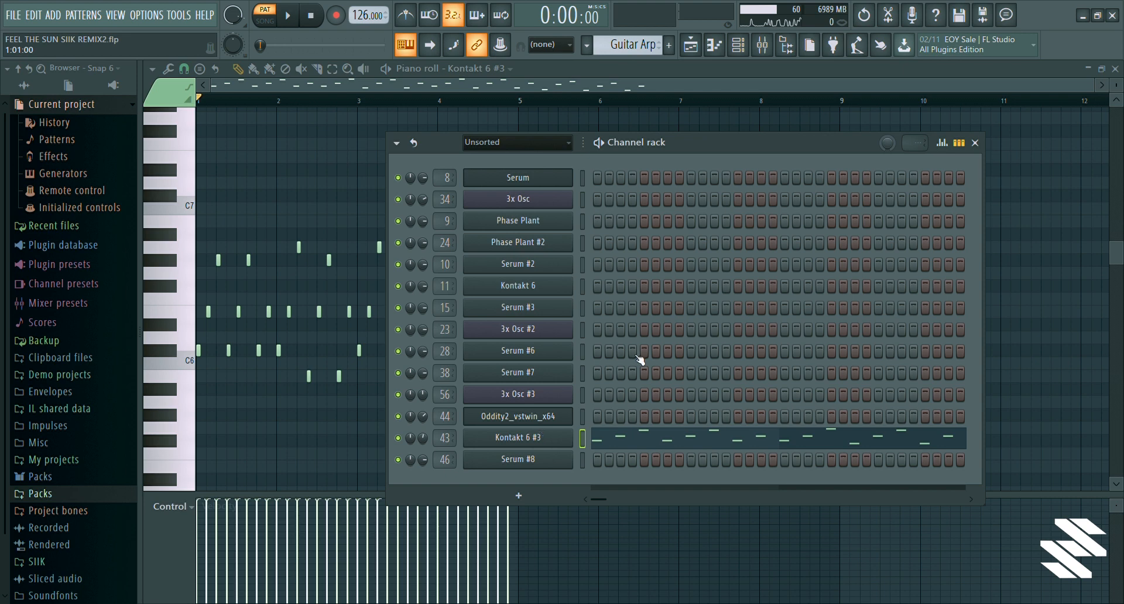
click(538, 433)
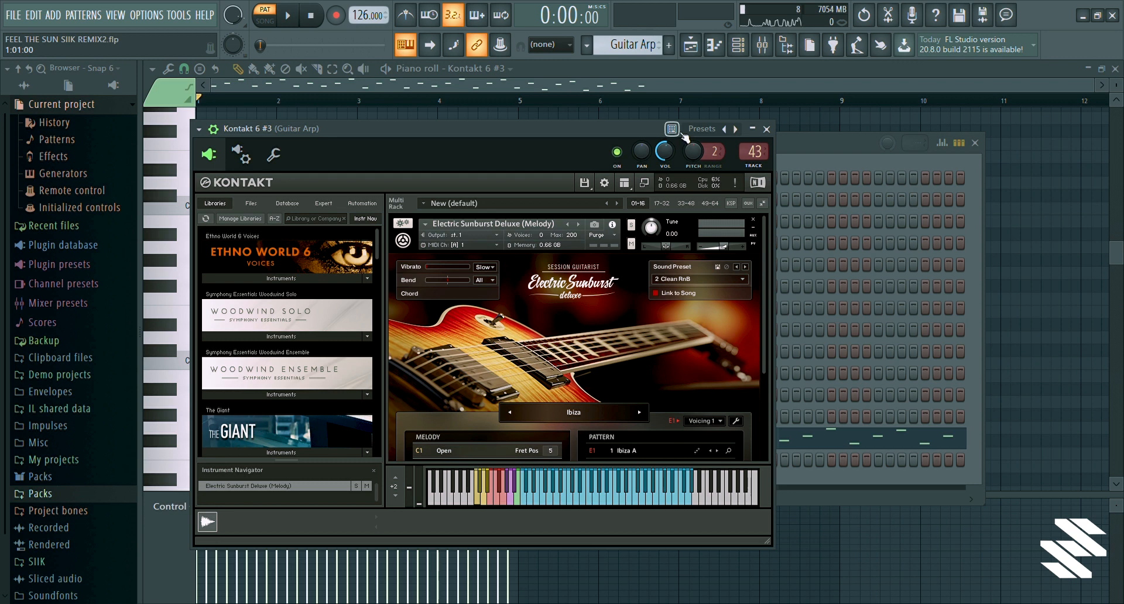
click(699, 40)
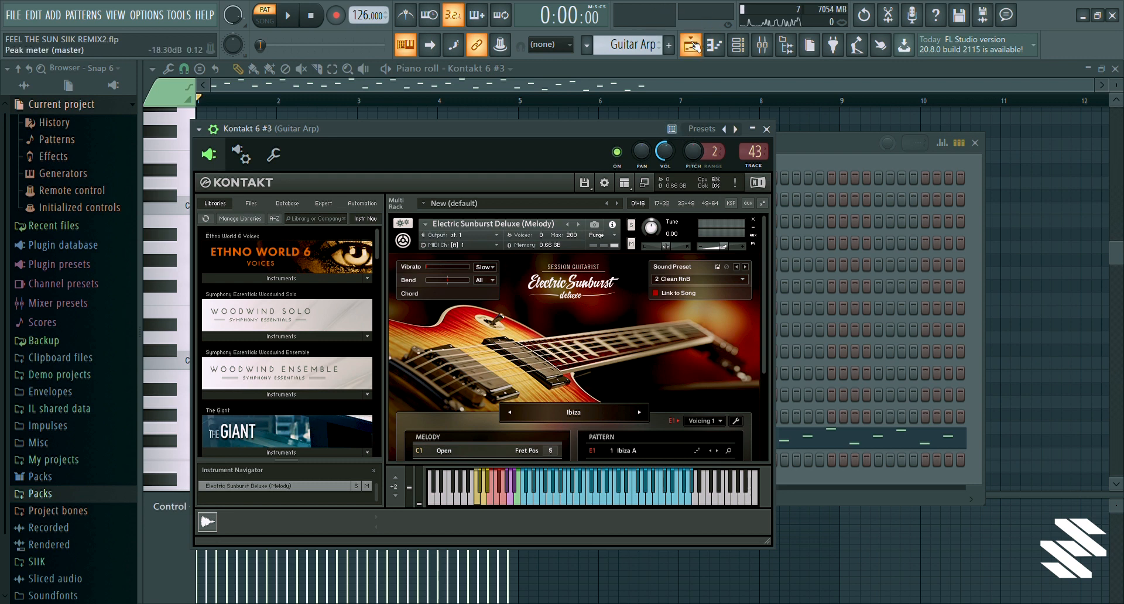
click(763, 44)
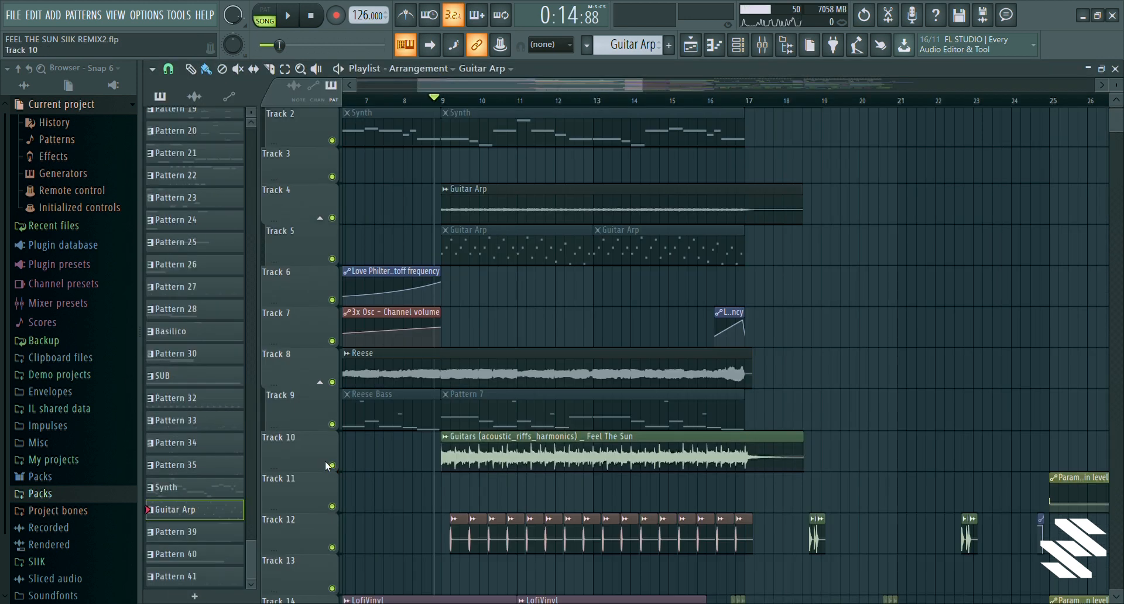
Play the Guitar Arp audio on Track 4 together with the guitars on Track 10 from just before bar 9, and unmute all tracks
ctrl+click(326, 463)
key(space)
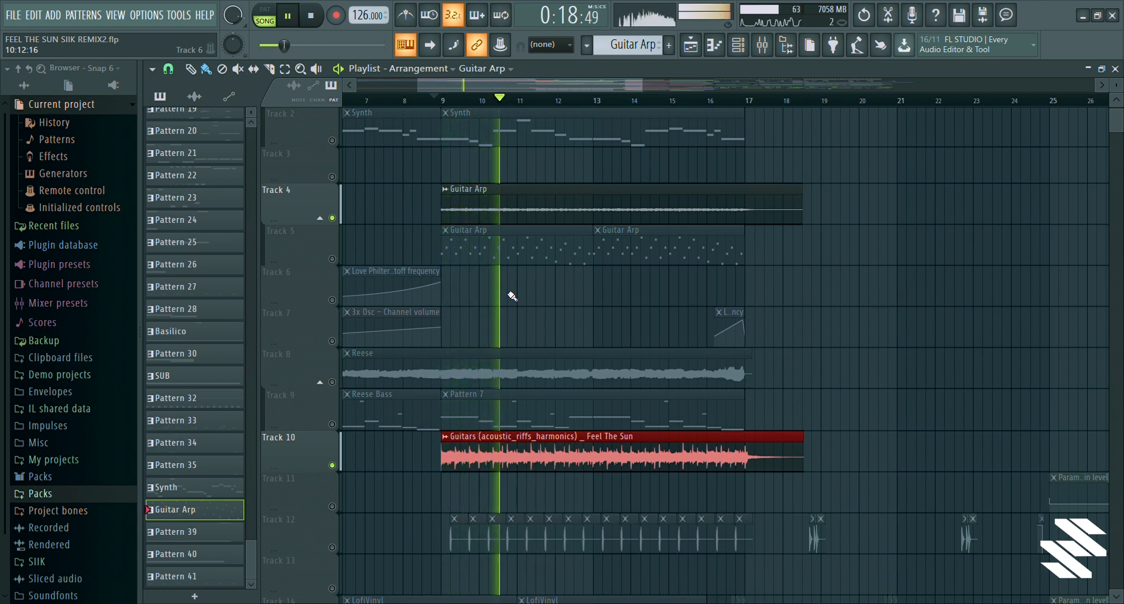
key(space)
ctrl+click(332, 218)
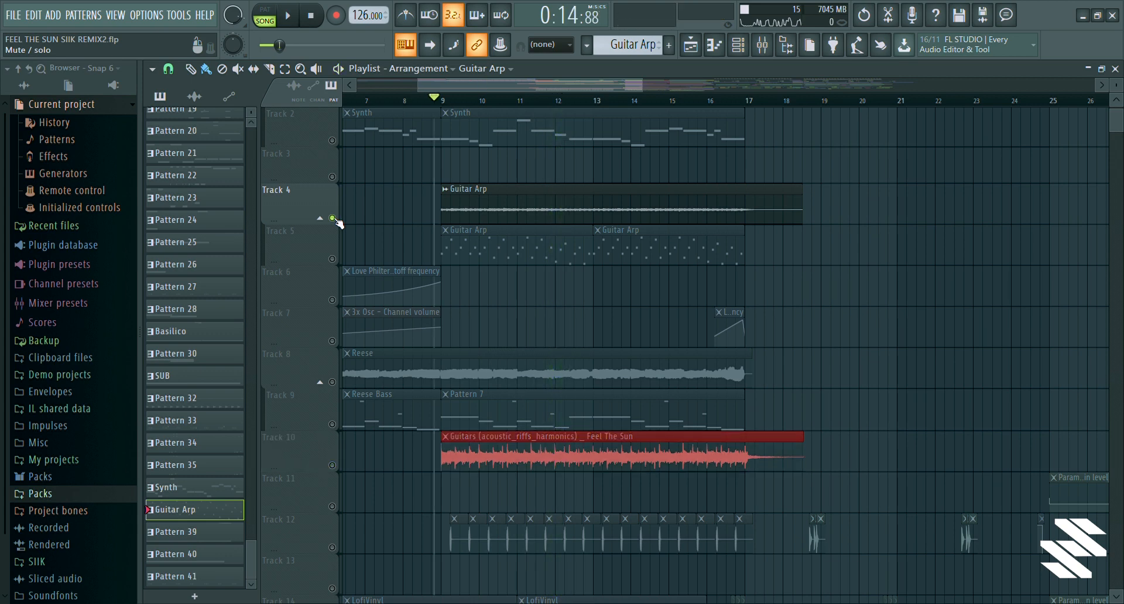
ctrl+click(332, 218)
Play only the percussion clips on Tracks 12 and 16 from just before bar 9, and unmute all tracks
scroll(520, 344, down, 3)
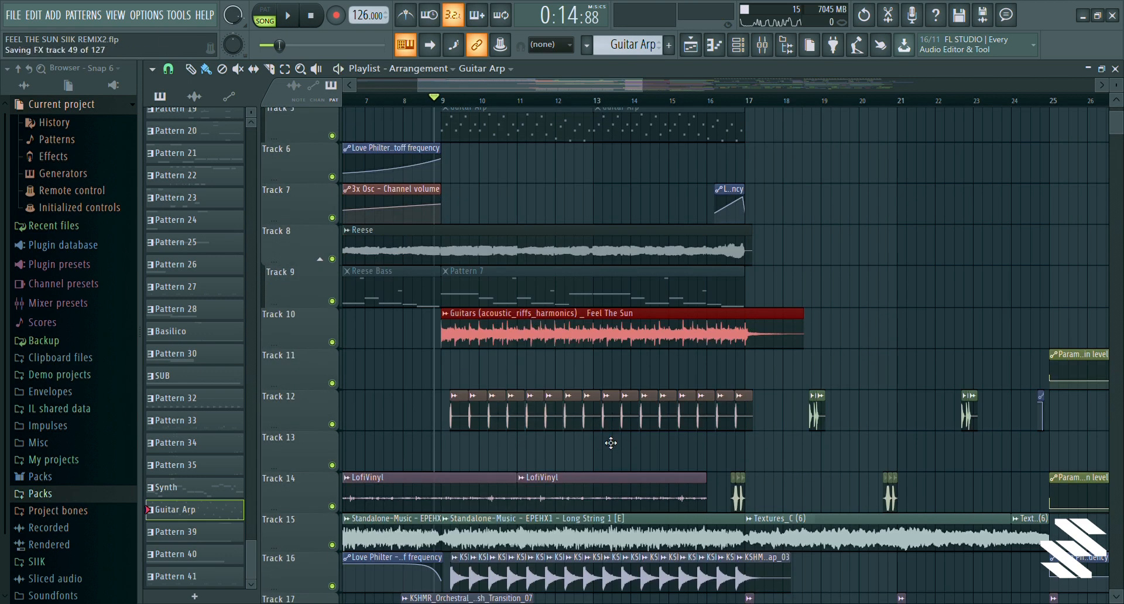
scroll(611, 443, down, 5)
ctrl+click(332, 219)
key(space)
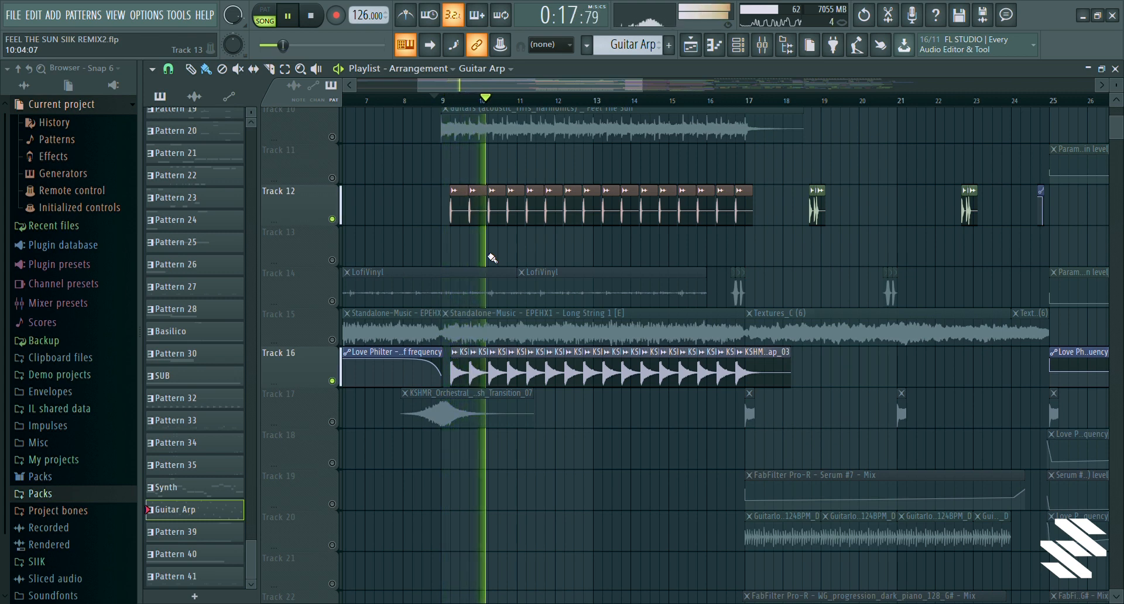
key(space)
ctrl+click(332, 219)
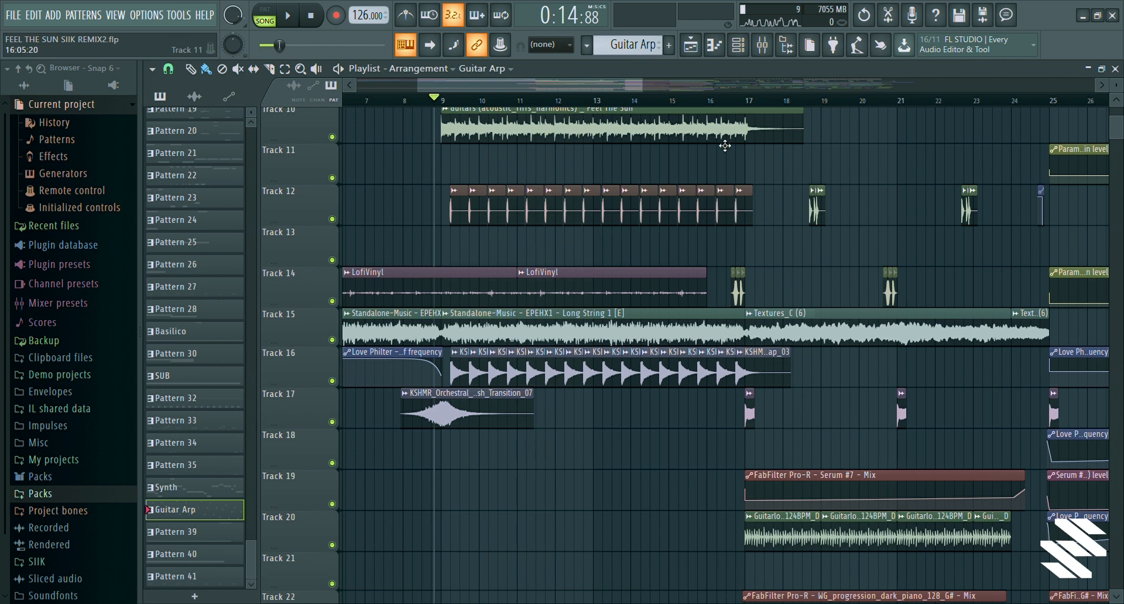
Set the playback position just before bar 17 and look over the track clips in the section that follows
drag(628, 84, 650, 91)
scroll(781, 430, down, 4)
scroll(773, 415, up, 4)
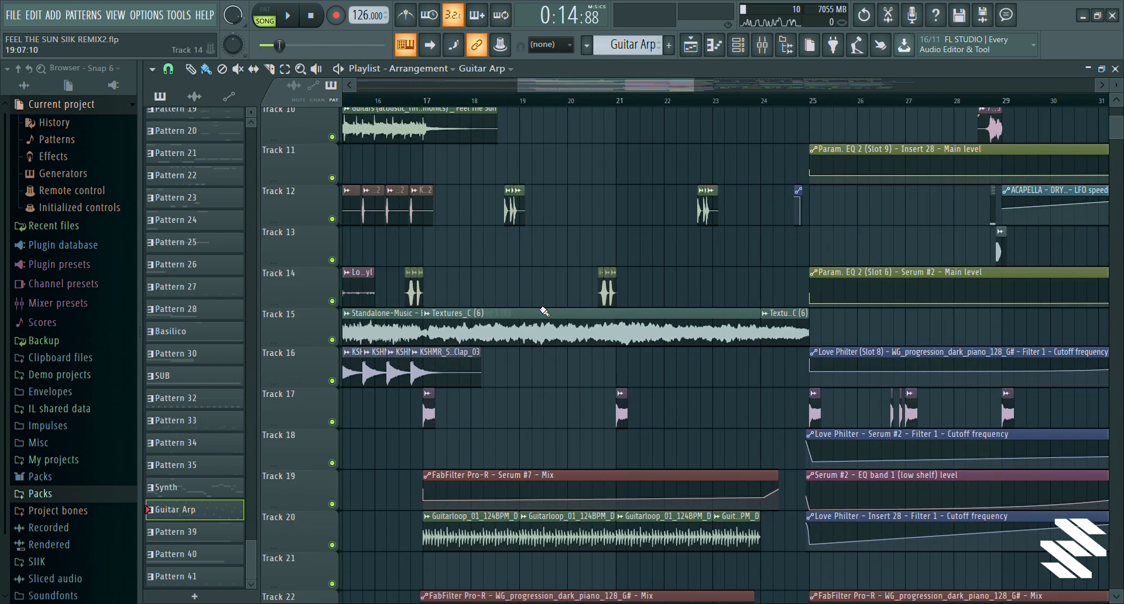
scroll(548, 310, down, 4)
click(408, 99)
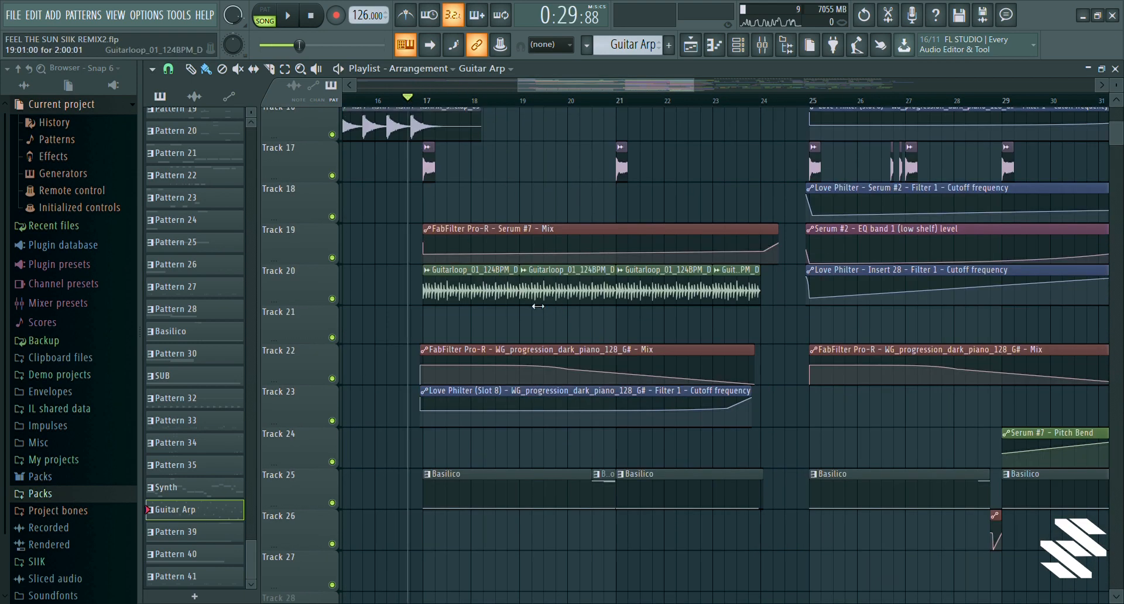
scroll(419, 351, up, 3)
scroll(422, 356, up, 7)
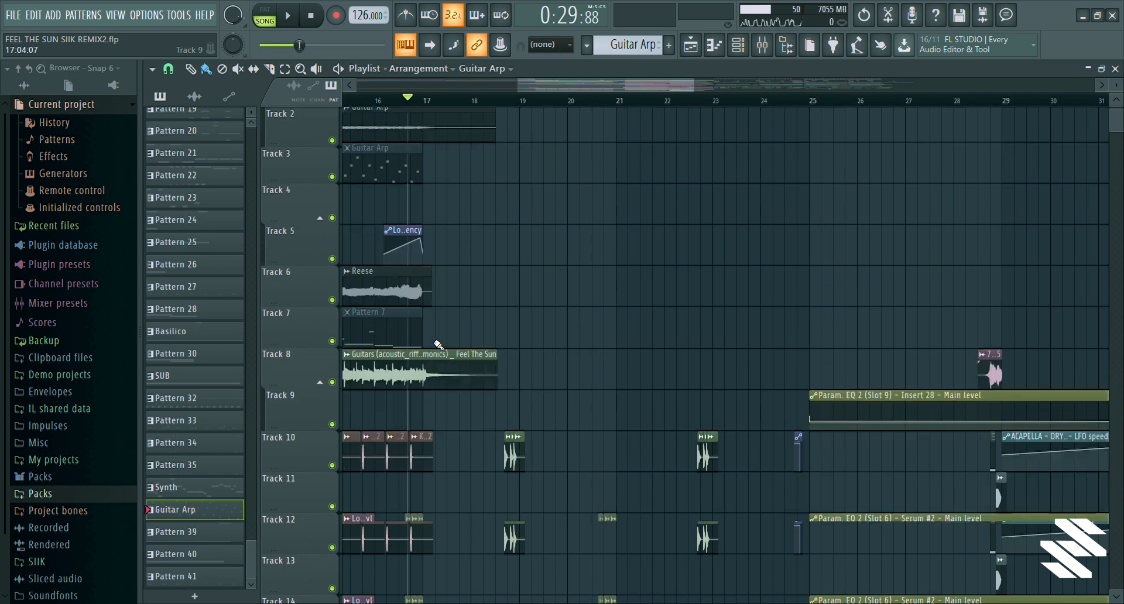
scroll(440, 345, down, 5)
scroll(589, 103, up, 1)
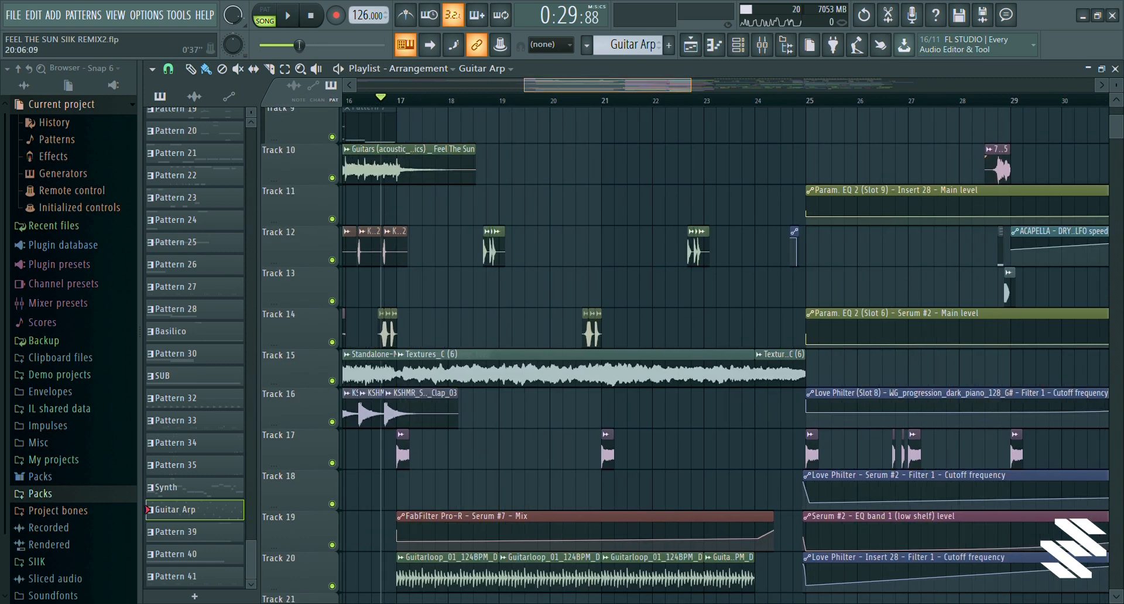
Play the start of the bar 17 section with only Tracks 12, 14 and 17 enabled to hear their effect sounds
ctrl+click(332, 463)
click(332, 260)
click(332, 342)
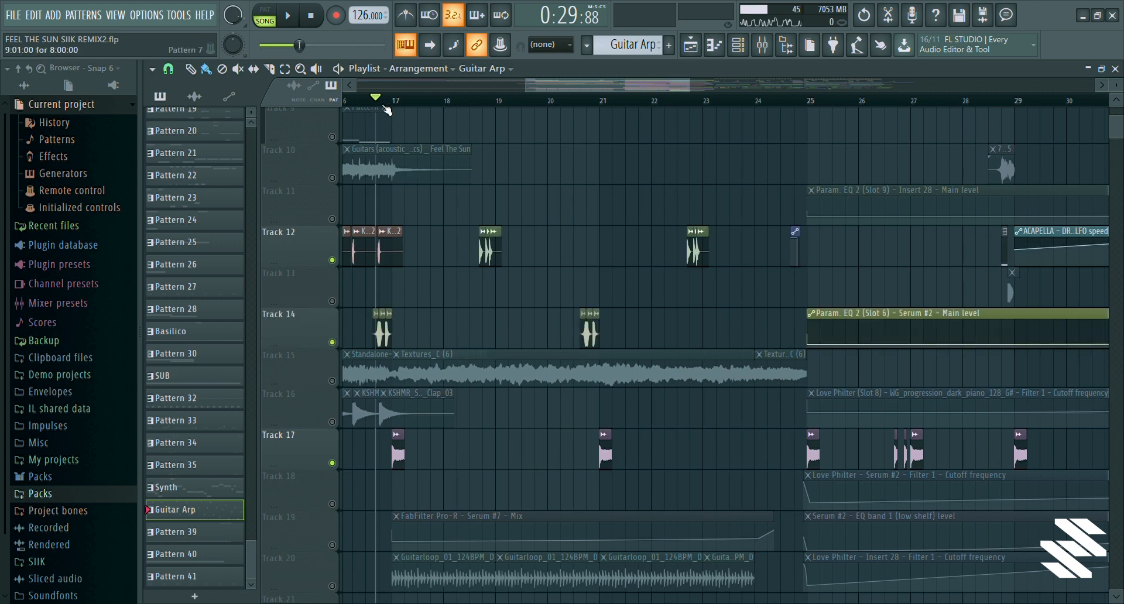
key(space)
scroll(354, 515, down, 3)
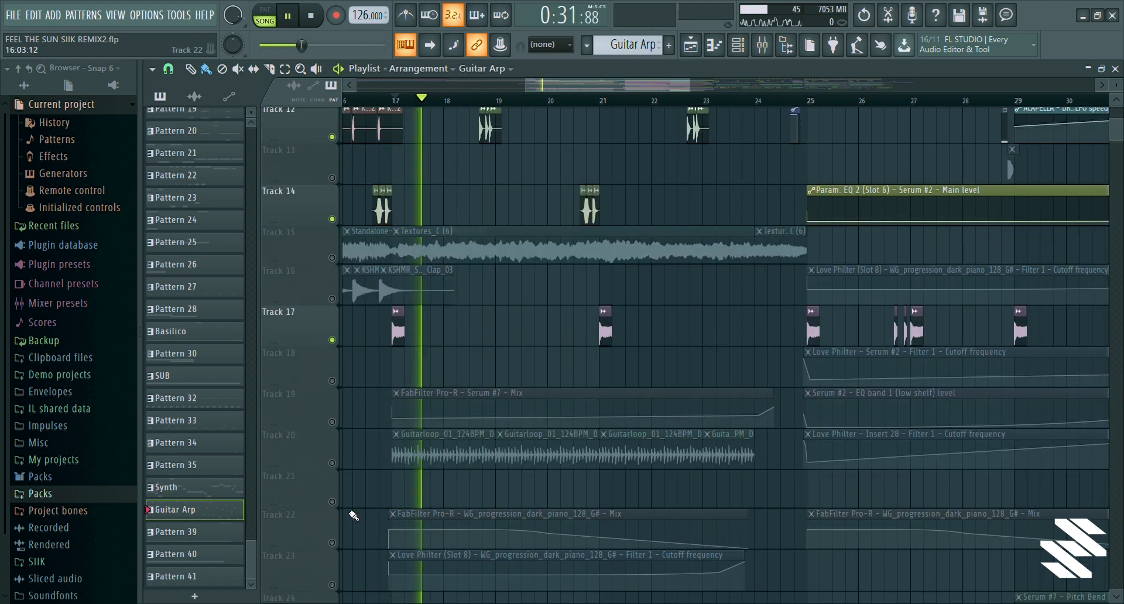
key(space)
Enable Track 22 as well, play from bar 17 and from midway through bar 20, and unmute all tracks
click(332, 542)
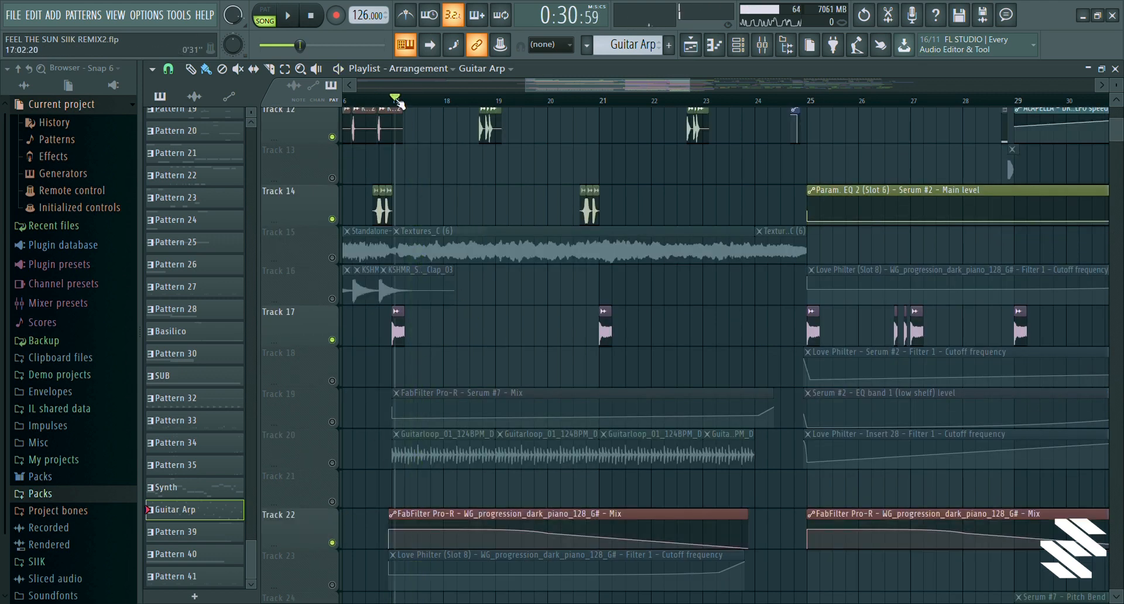
key(space)
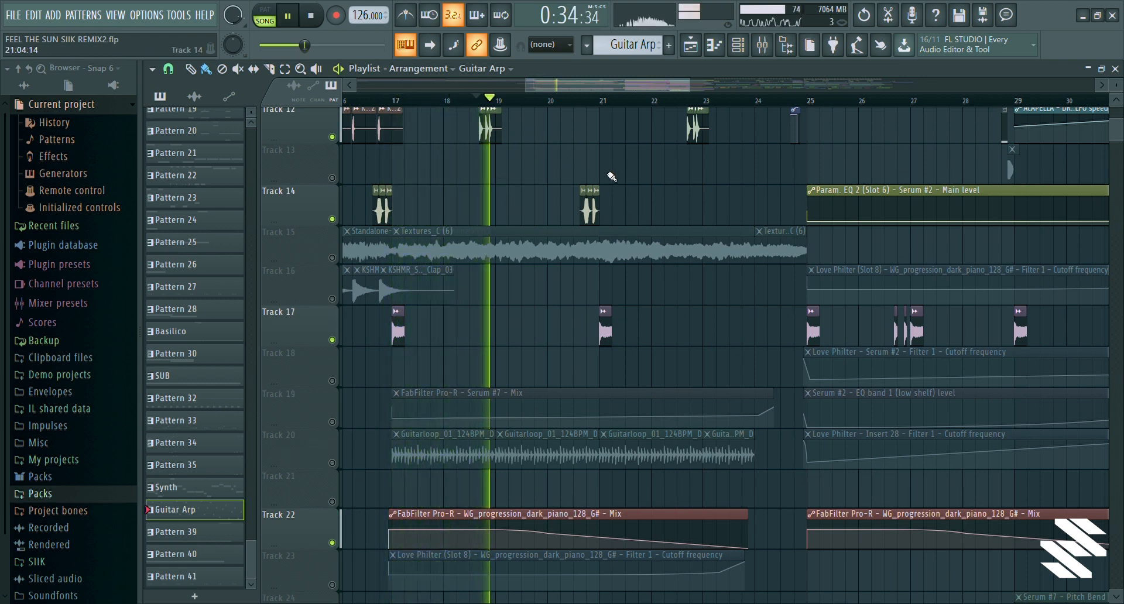
click(577, 100)
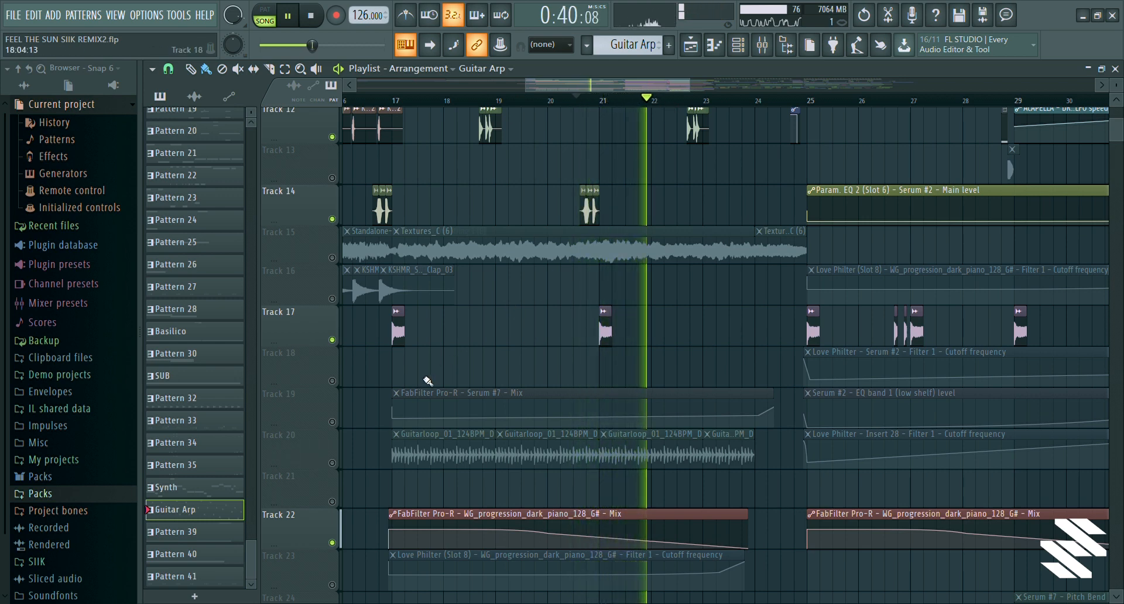
key(space)
right_click(333, 463)
right_click(333, 464)
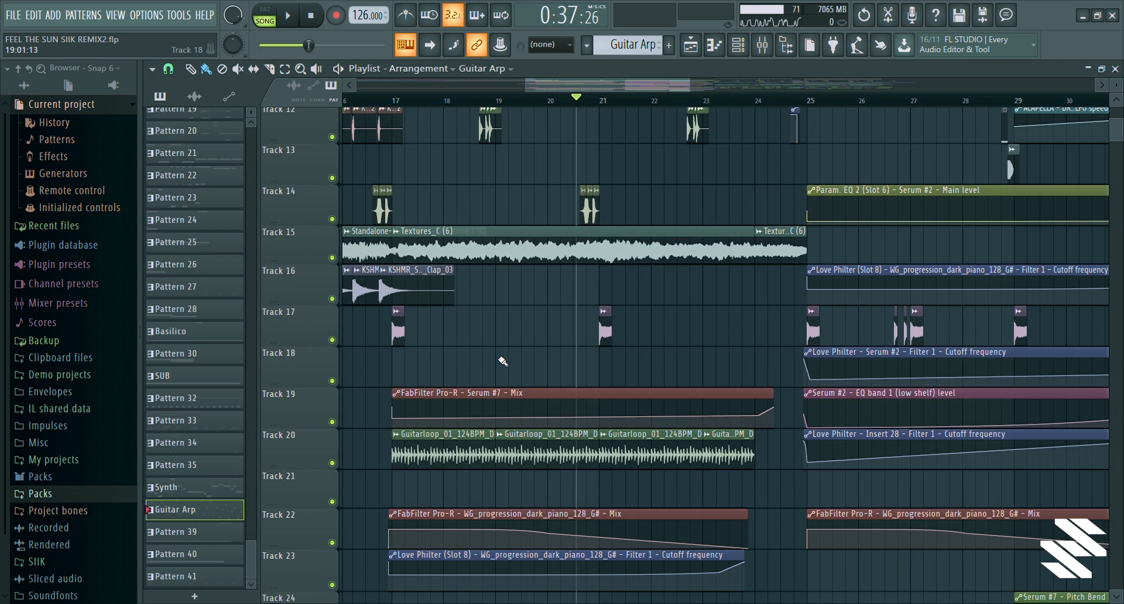
Play the Guitarloop_01_124BPM_D clips on Track 20 by themselves from bar 17 and show their mixer insert's effect slots
scroll(333, 346, down, 3)
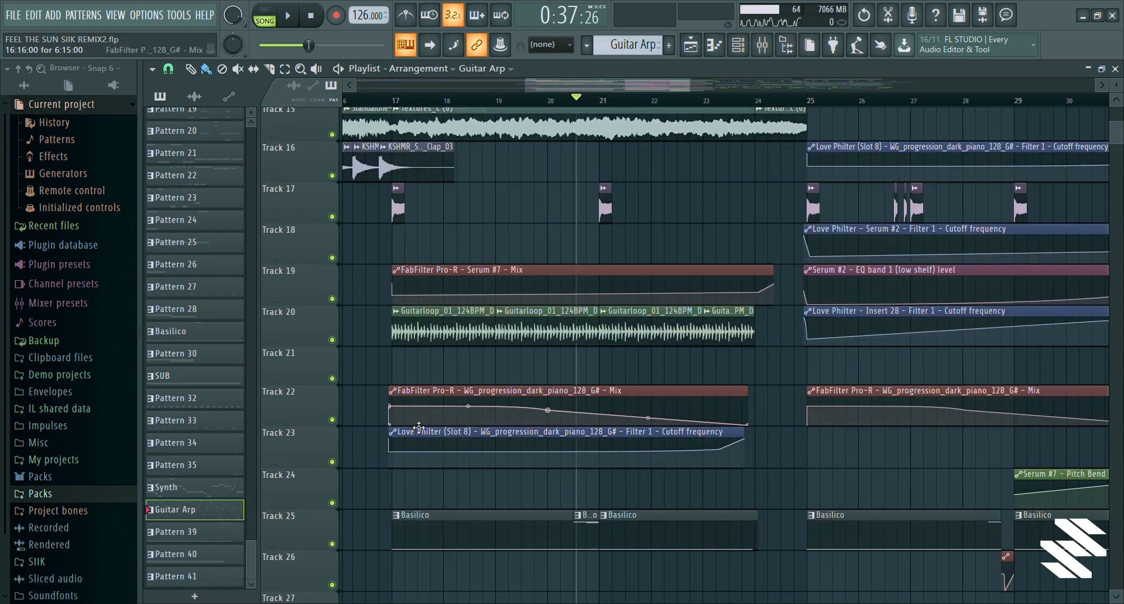
right_click(333, 341)
drag(542, 85, 531, 88)
click(430, 101)
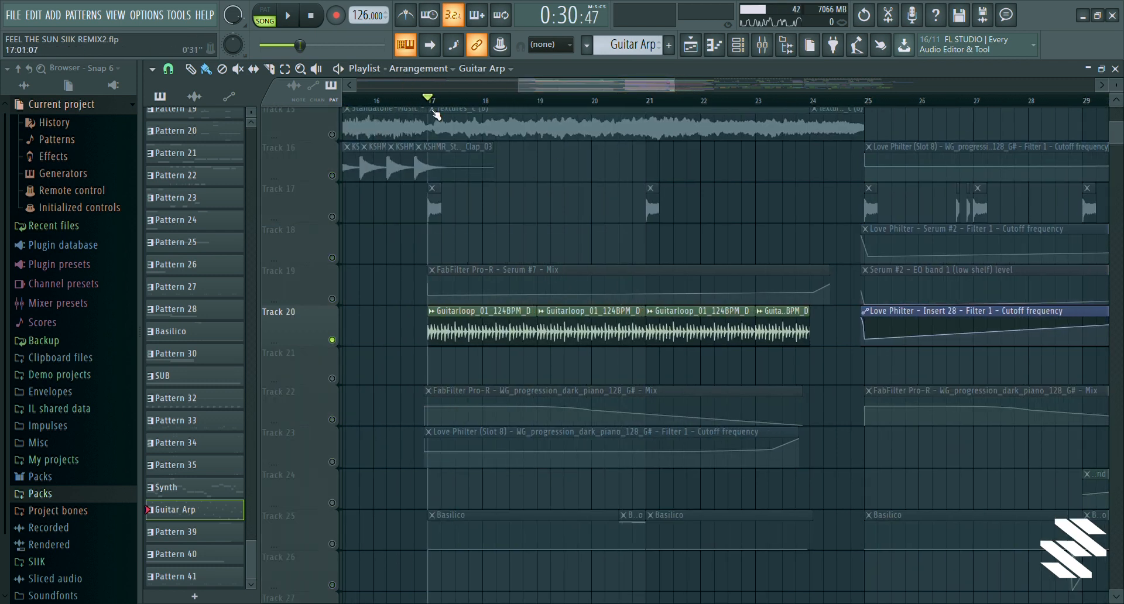
click(485, 319)
key(space)
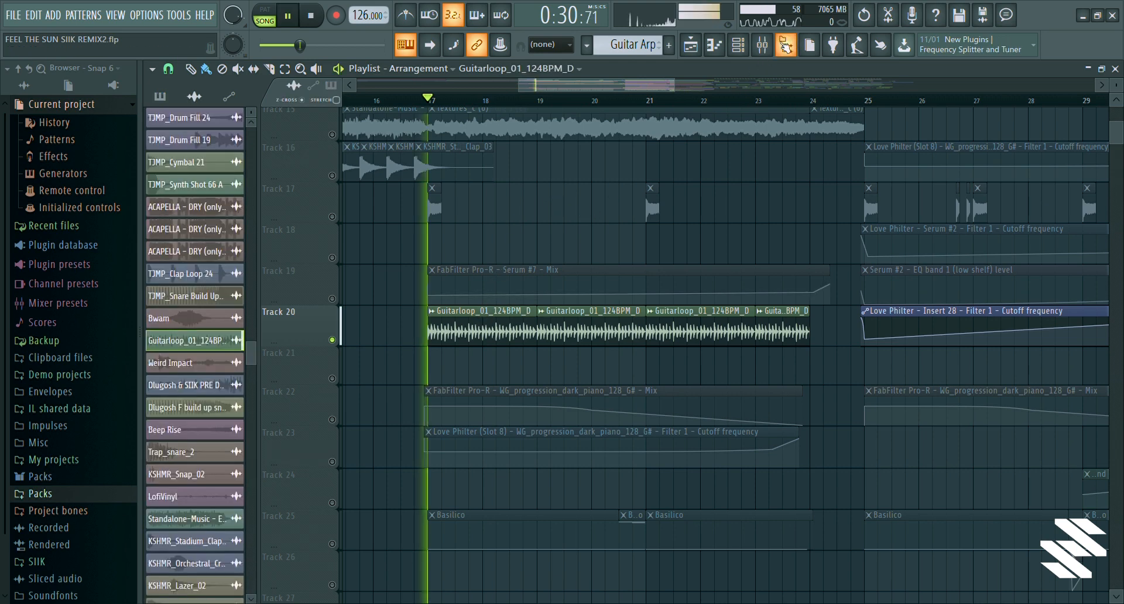
click(762, 45)
click(689, 178)
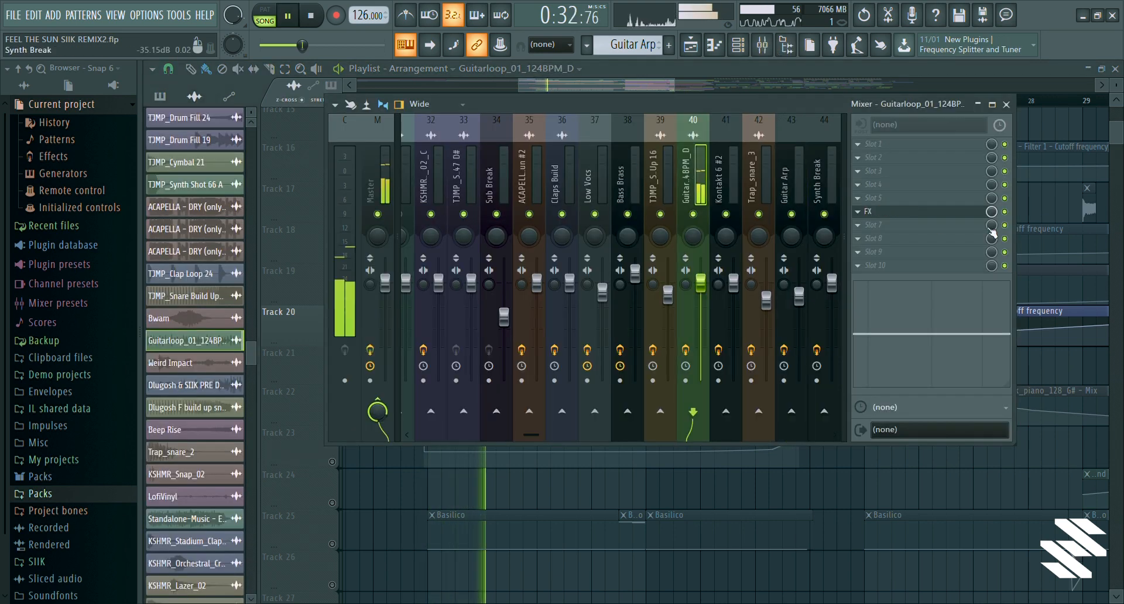
Toggle the FX slot on the guitar loop's mixer insert during playback to compare the sound, and stop playback
click(1005, 212)
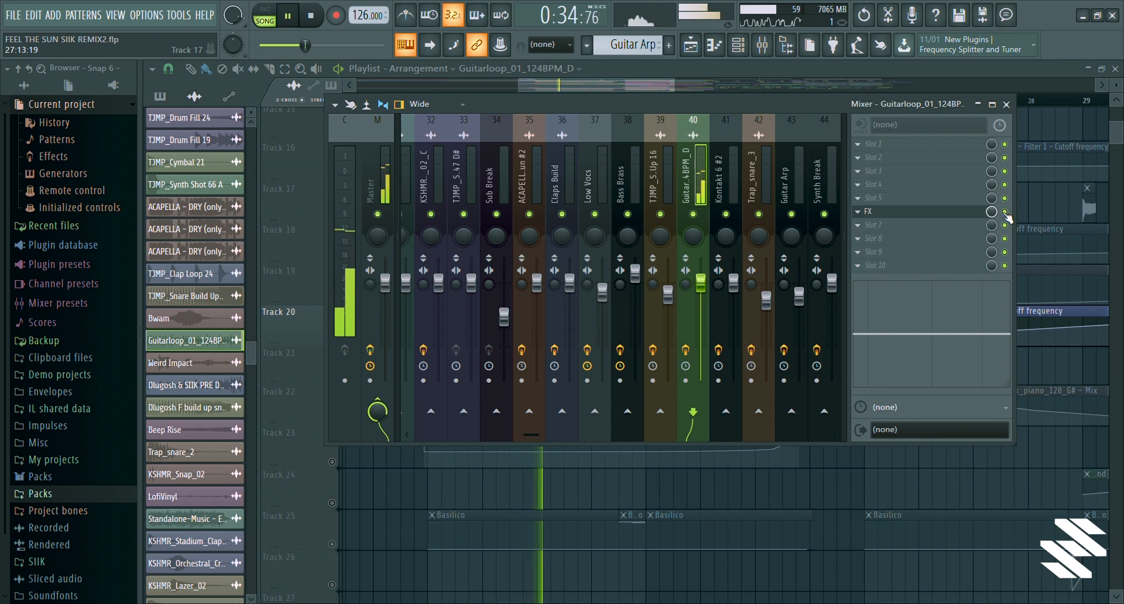
right_click(730, 490)
key(space)
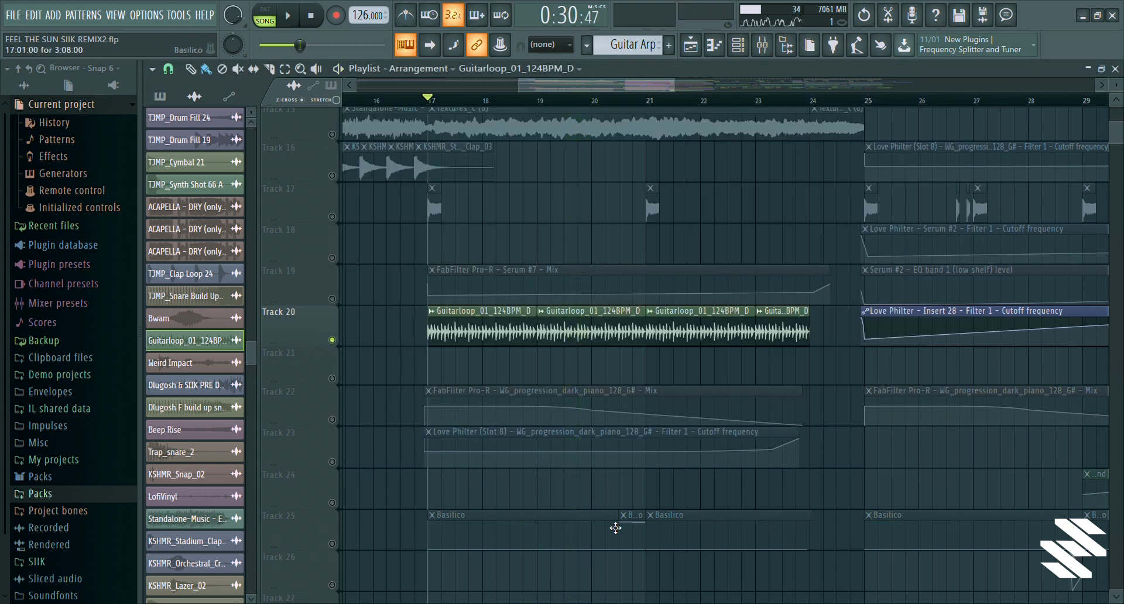
Solo Track 25 and play its Basilico clips from bar 19
scroll(543, 502, down, 2)
click(340, 465)
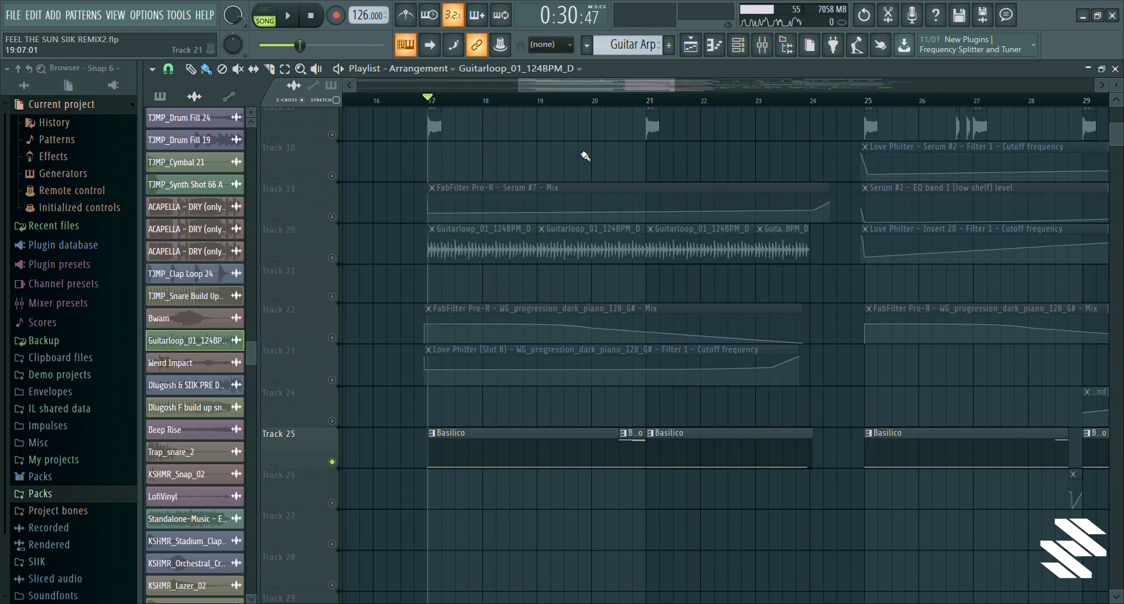
click(544, 103)
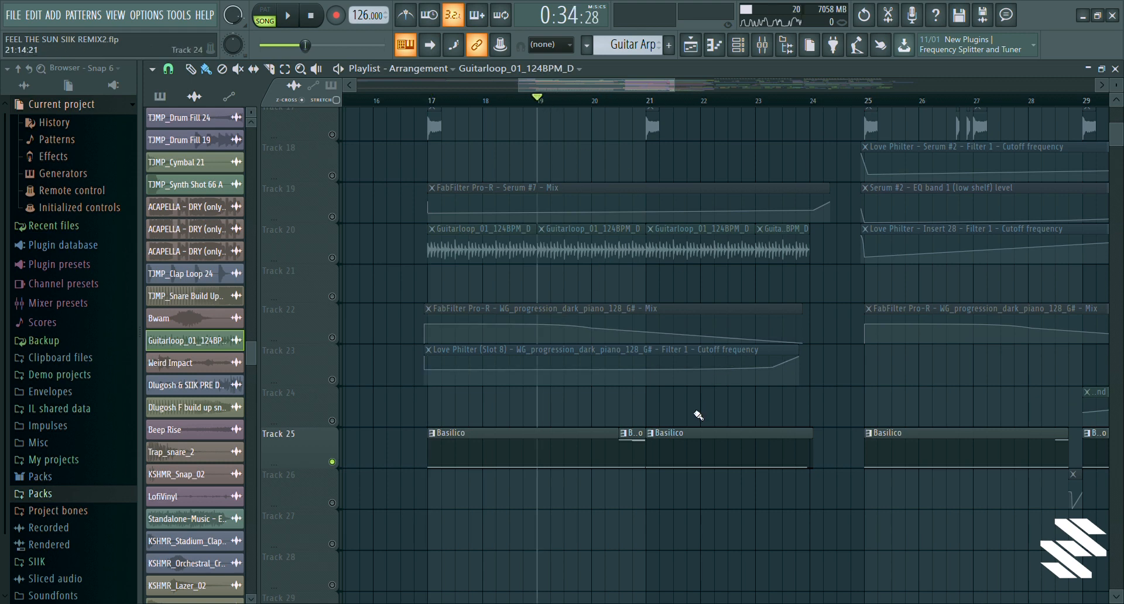
key(space)
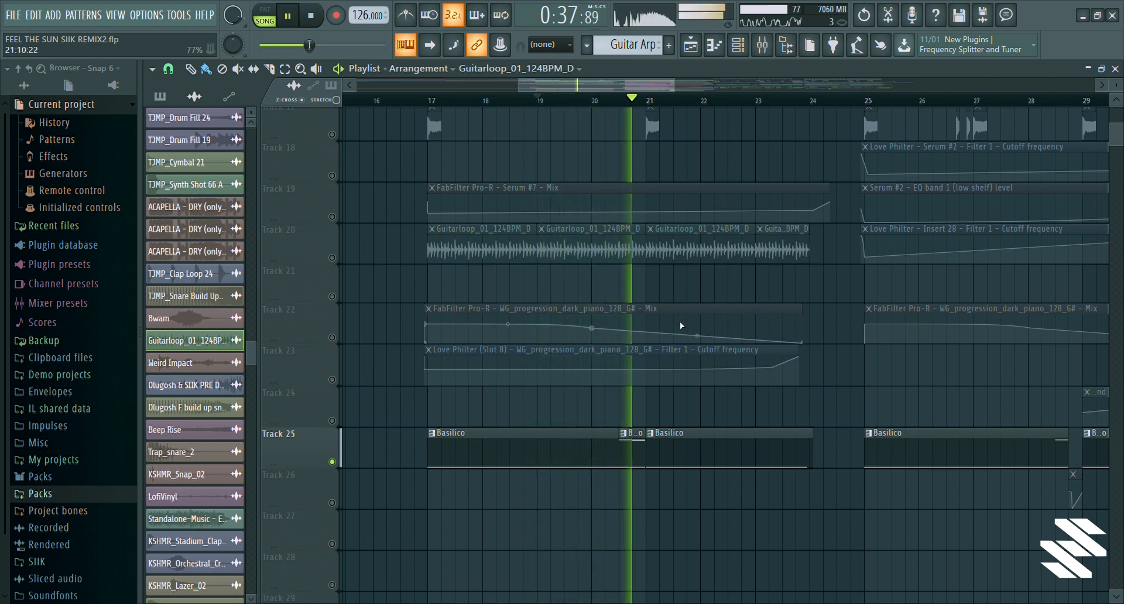
key(space)
Solo Track 33 and play the Weird Impact clip from its start shortly before bar 17
scroll(365, 298, down, 7)
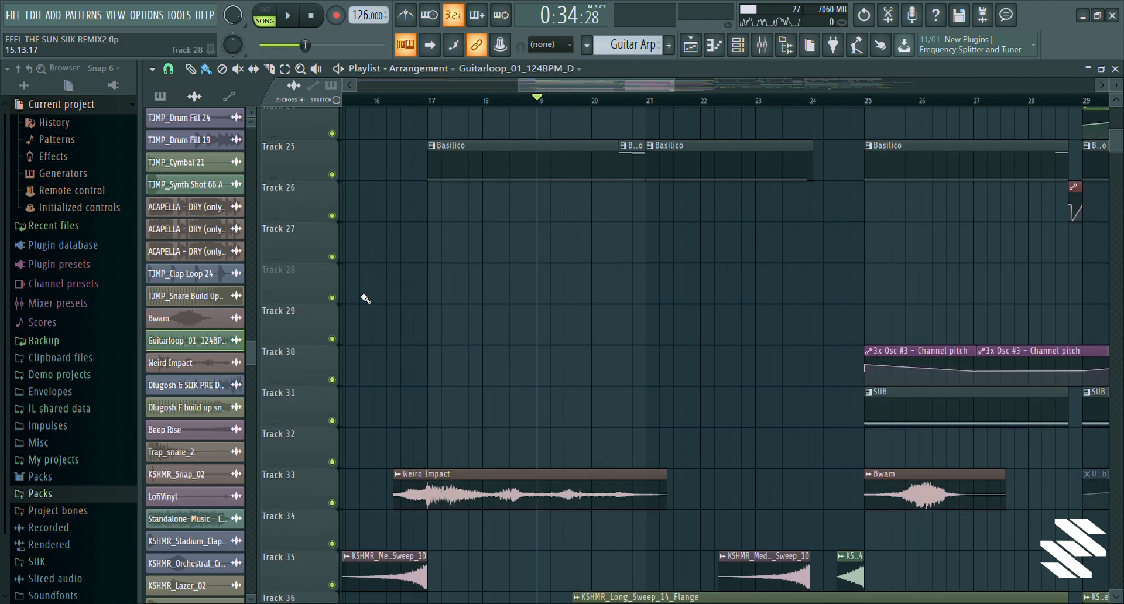
scroll(366, 299, down, 4)
right_click(332, 338)
click(397, 101)
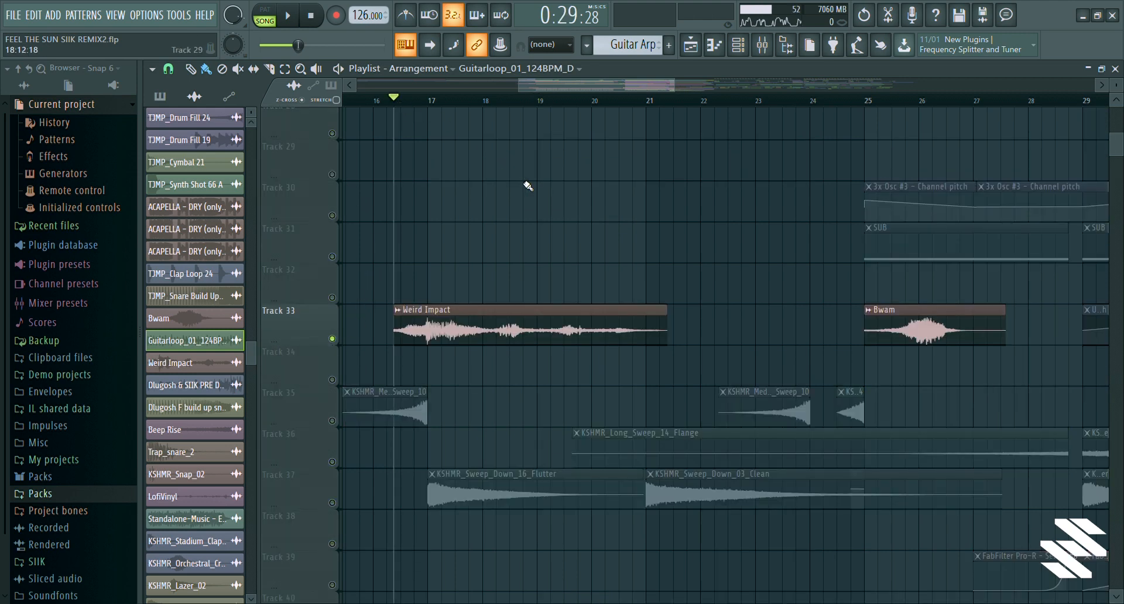
key(space)
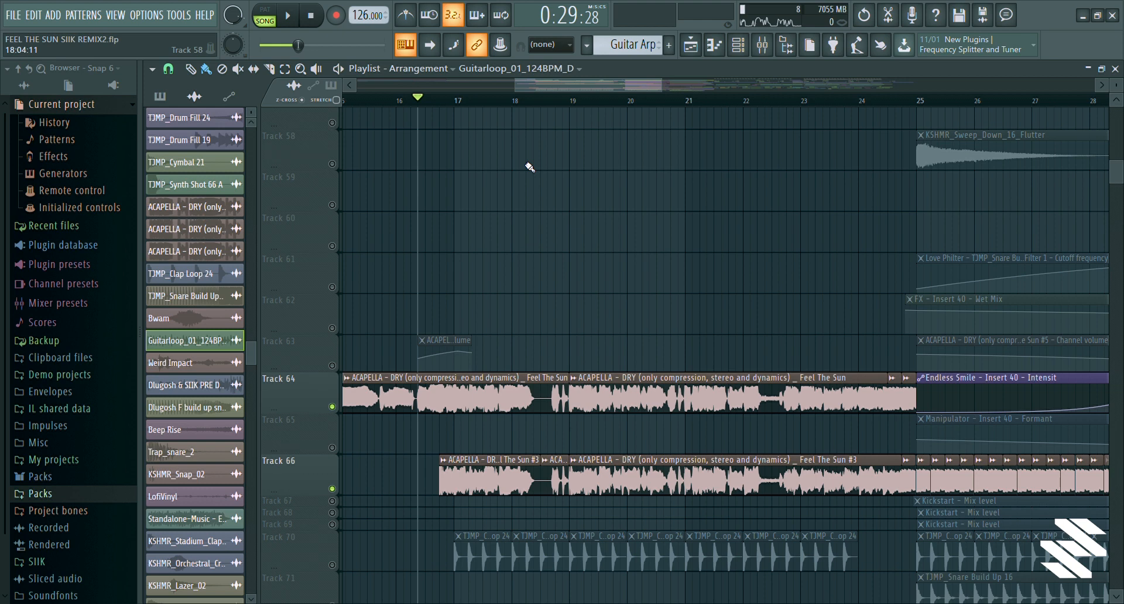
Play the Track 66 acapella layer by itself, and replay it together with the acapella on Track 64
ctrl+click(331, 489)
key(space)
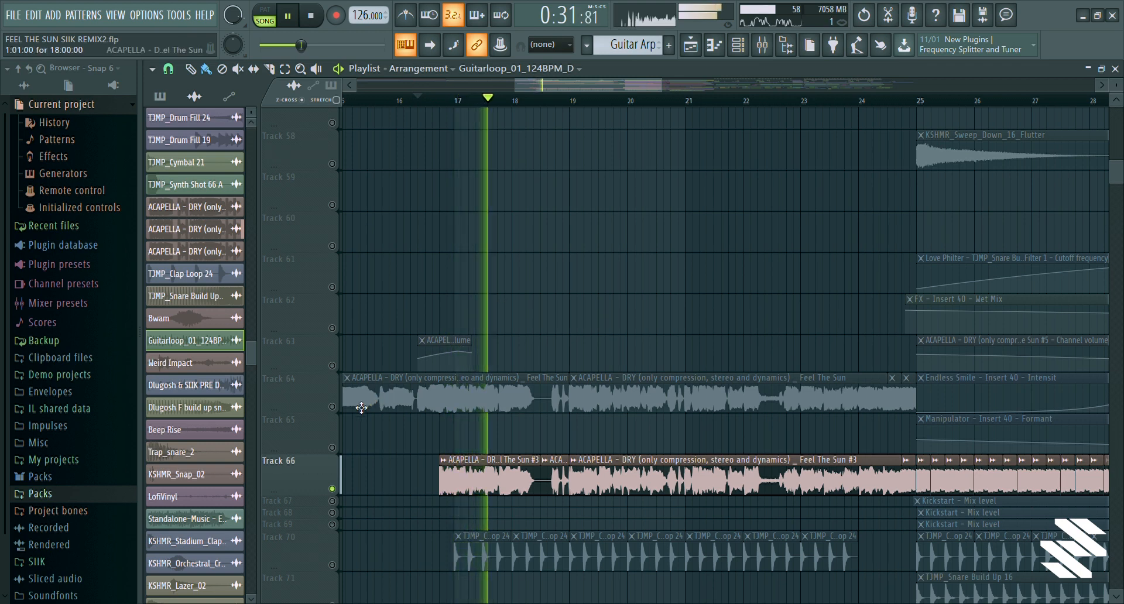
key(space)
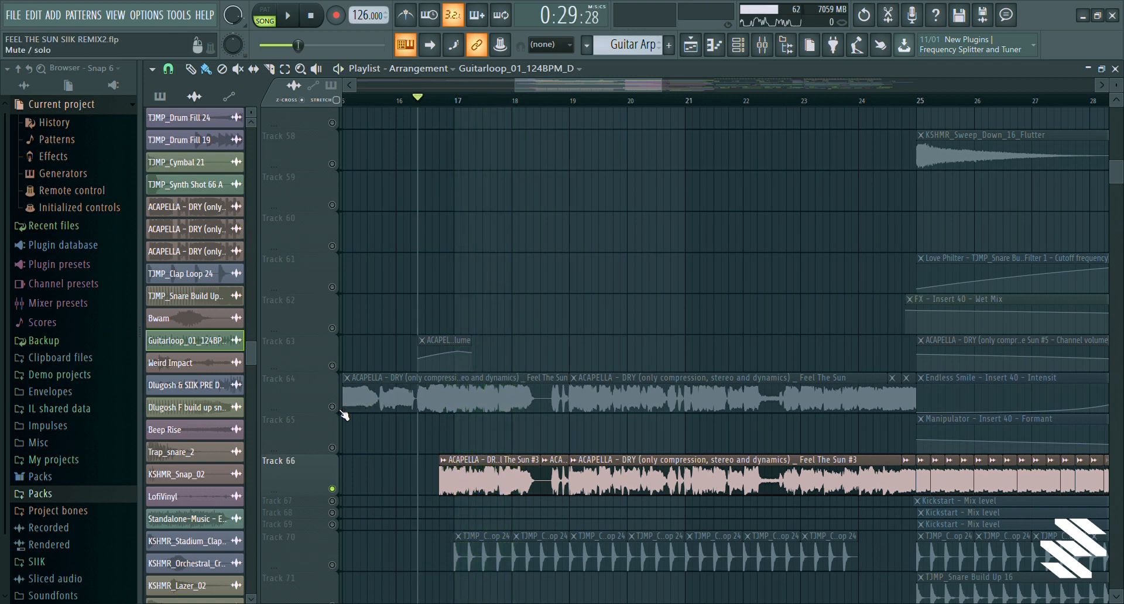
click(332, 407)
key(space)
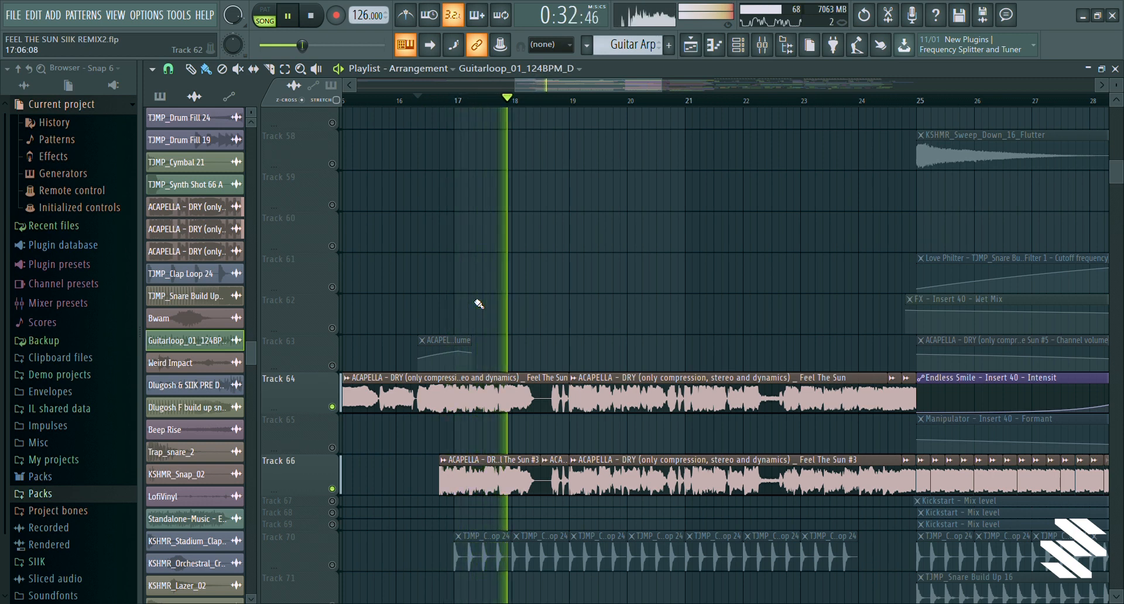
key(space)
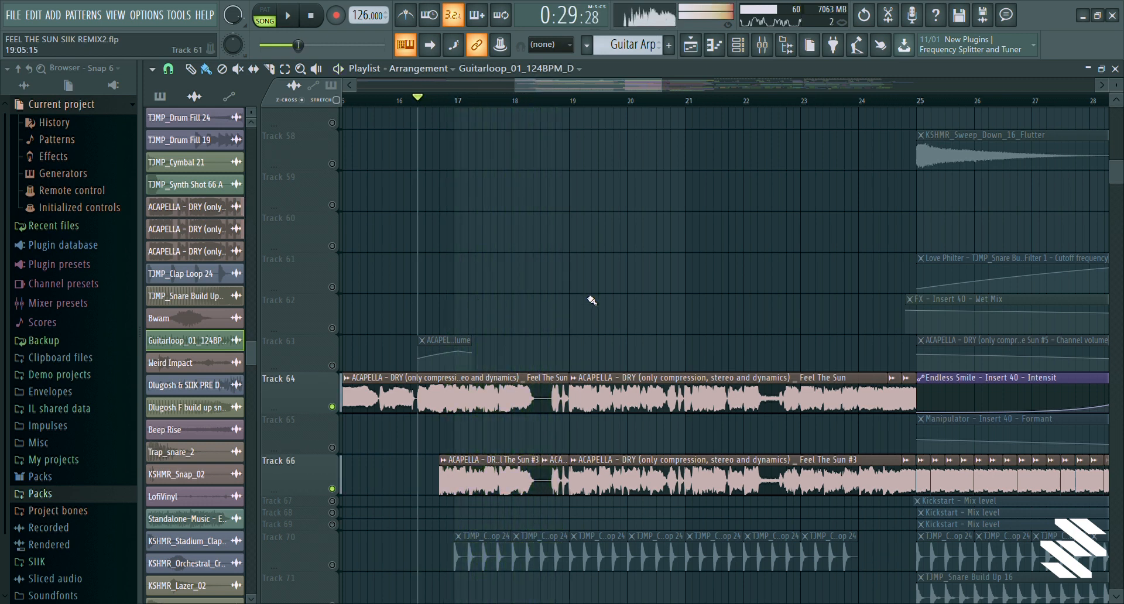
Solo Track 70 and play its clap loop clips from bar 17
scroll(579, 375, down, 4)
right_click(334, 402)
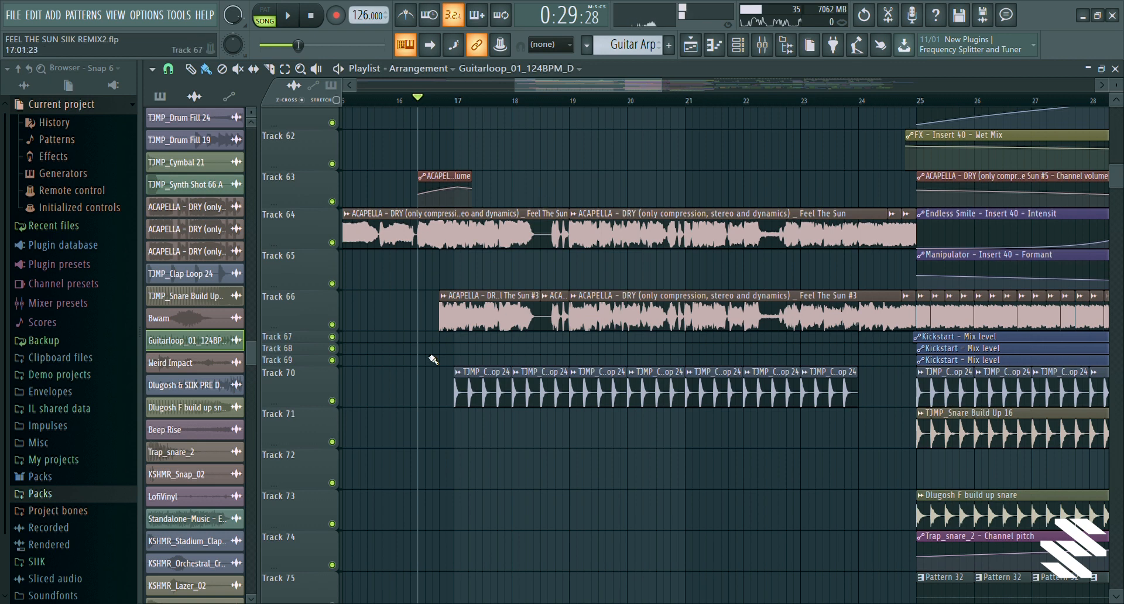
right_click(333, 401)
click(455, 104)
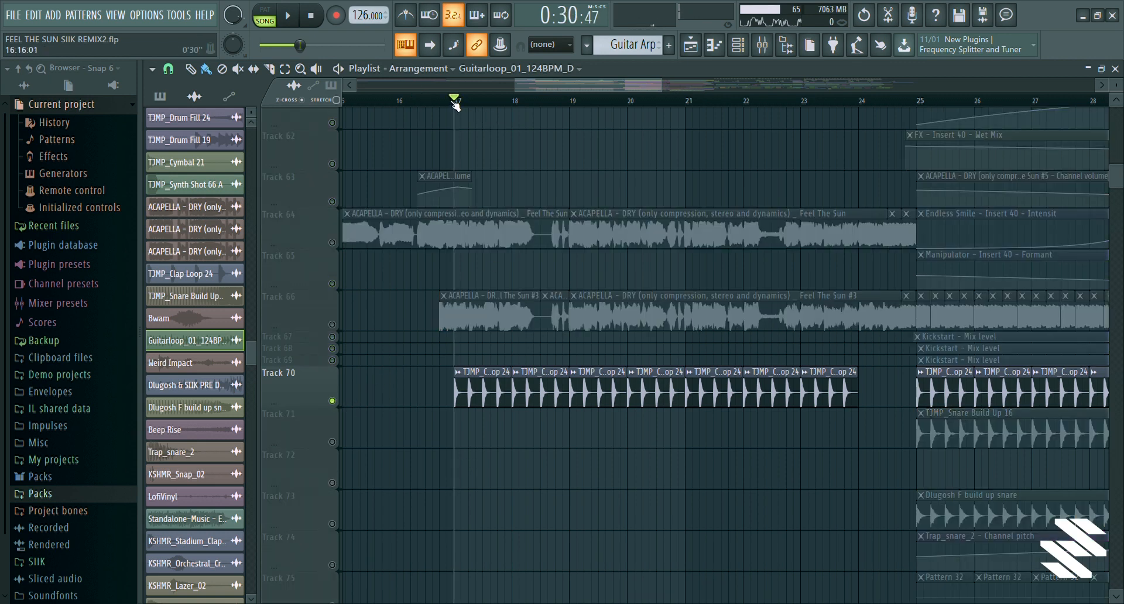
key(space)
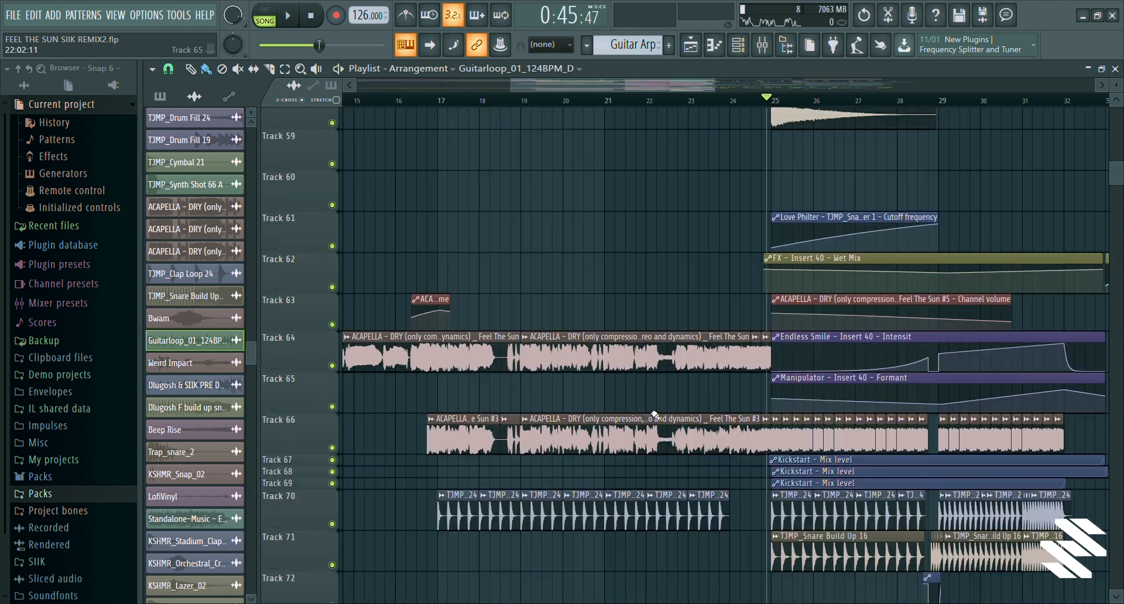
Examine the automation, bass, sweep and effect clips across the tracks in the section starting at bar 25
scroll(707, 404, up, 8)
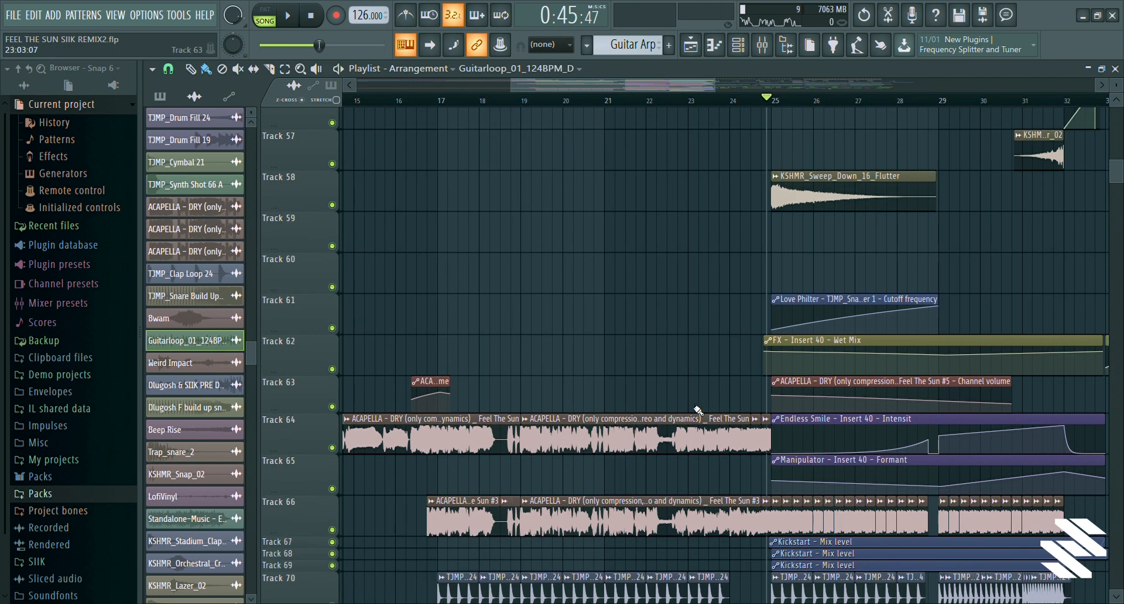
scroll(811, 314, up, 9)
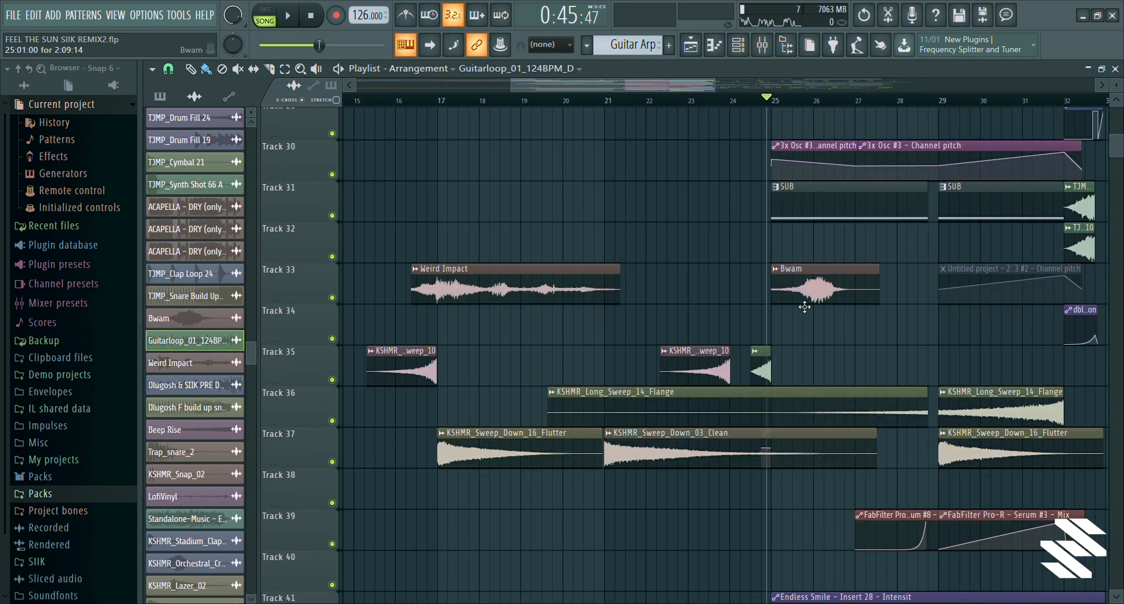
scroll(757, 82, right, 3)
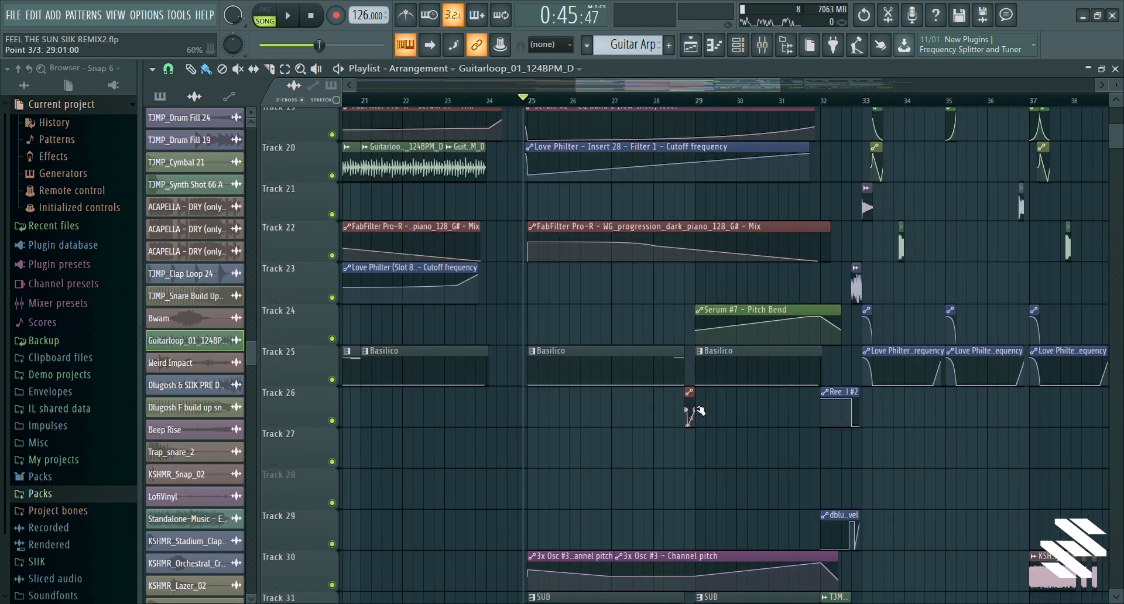
scroll(672, 426, up, 2)
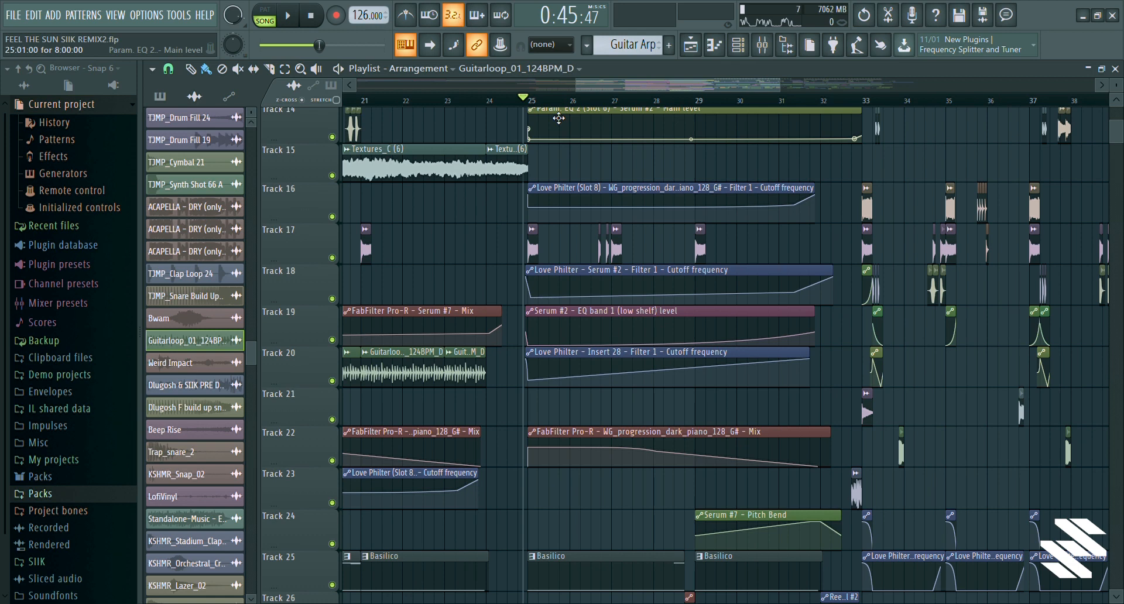
scroll(632, 224, down, 1)
scroll(708, 299, down, 3)
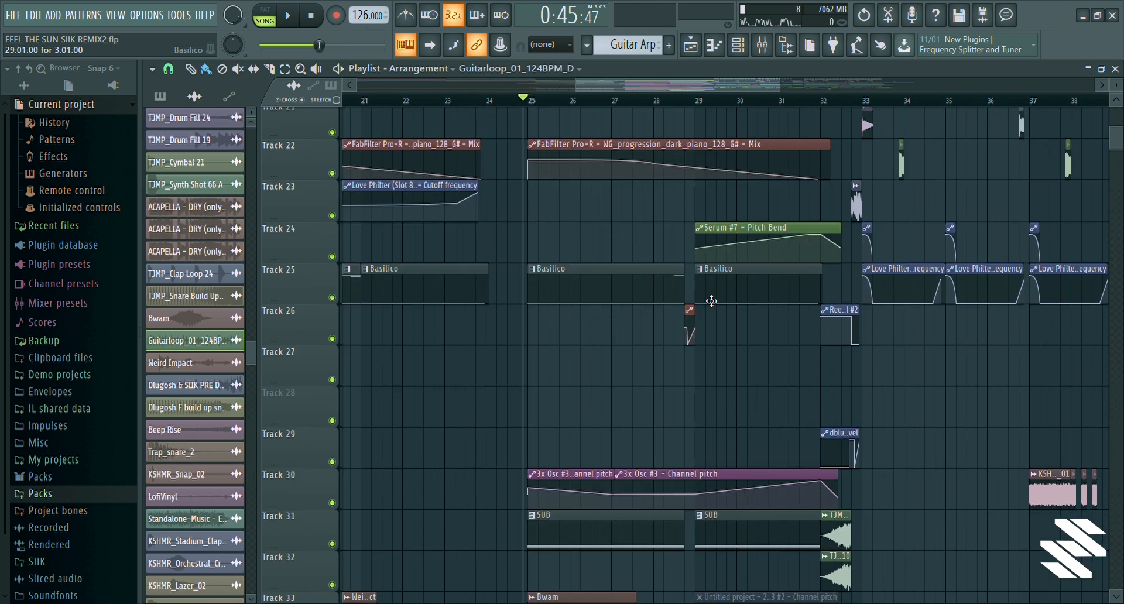
scroll(515, 331, down, 1)
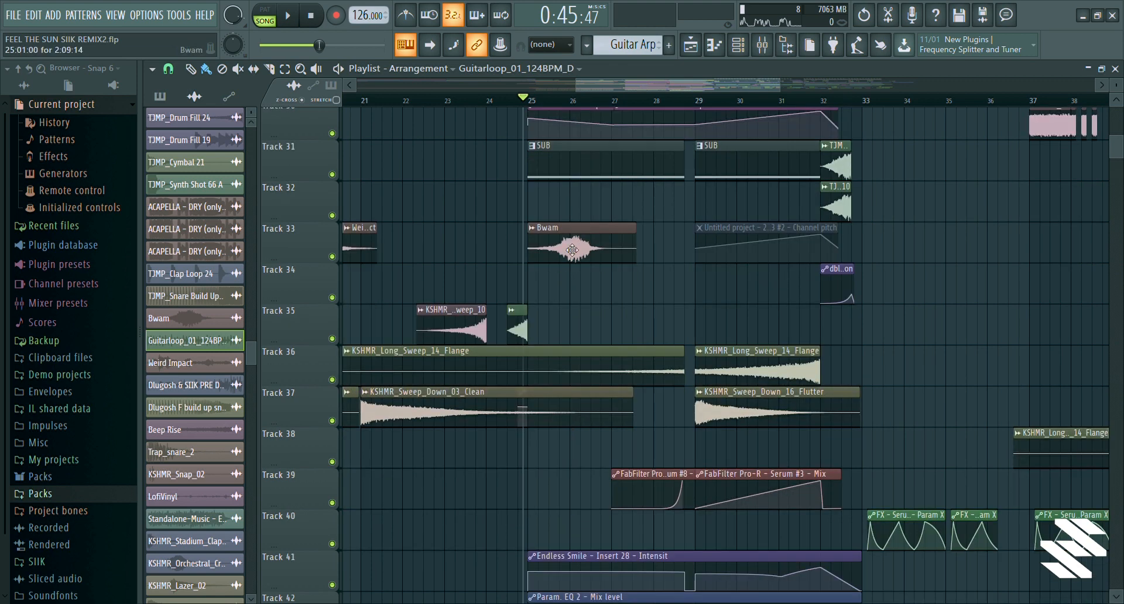
scroll(464, 172, up, 2)
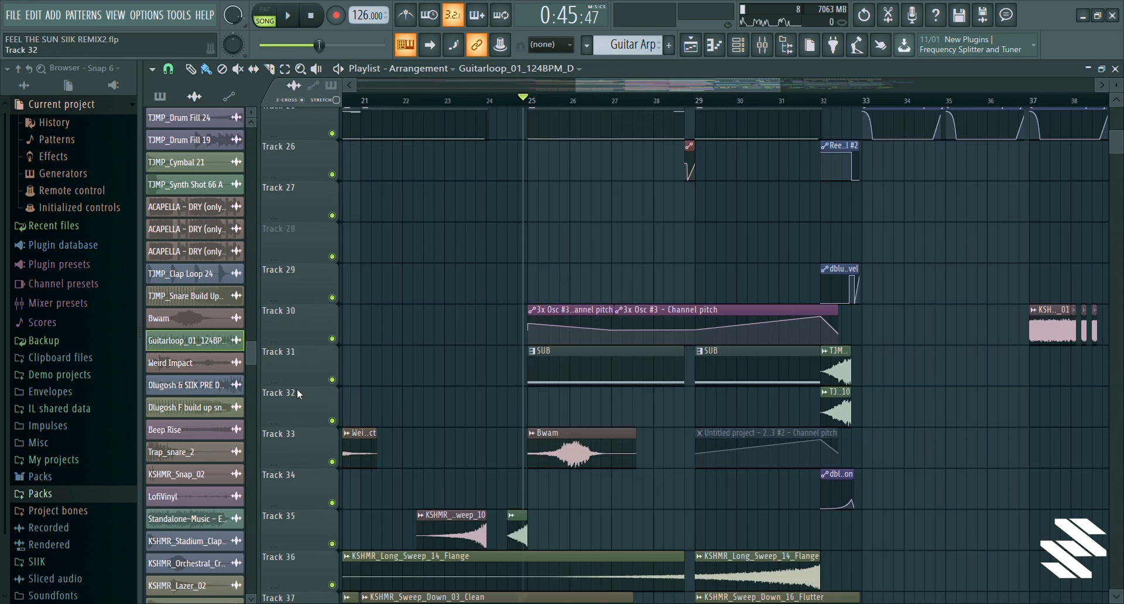
Play the SUB clips on Track 31 from bar 25 with only their Track 30 pitch automation also enabled
right_click(332, 380)
click(332, 339)
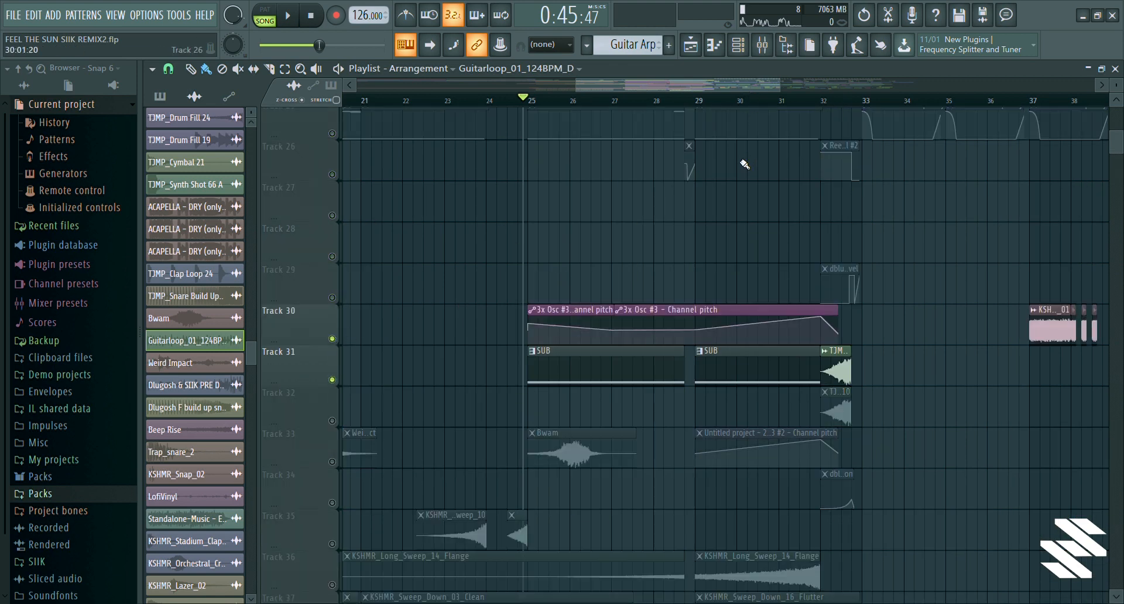
key(space)
scroll(679, 227, up, 2)
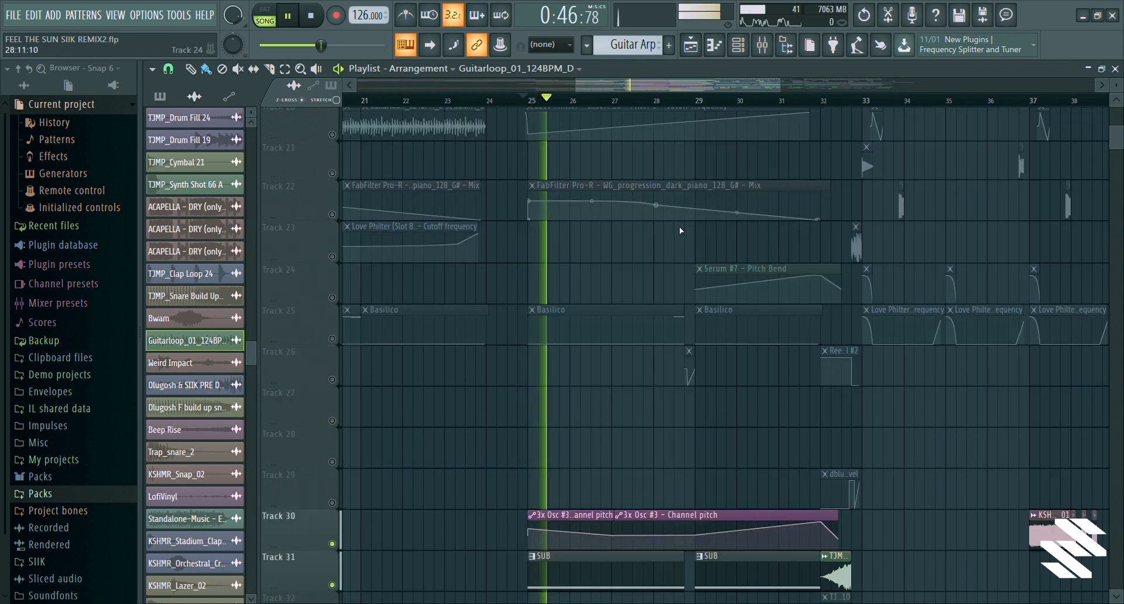
key(space)
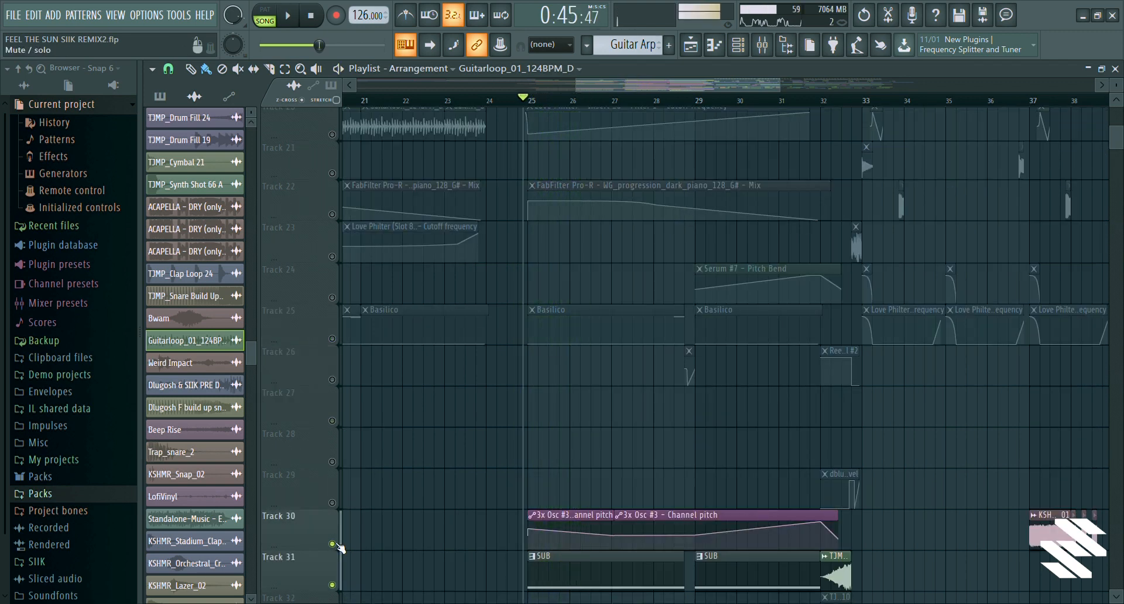
Solo Track 33 to hear the Bwam clip at bar 25, and unmute all tracks
scroll(512, 344, down, 3)
right_click(332, 338)
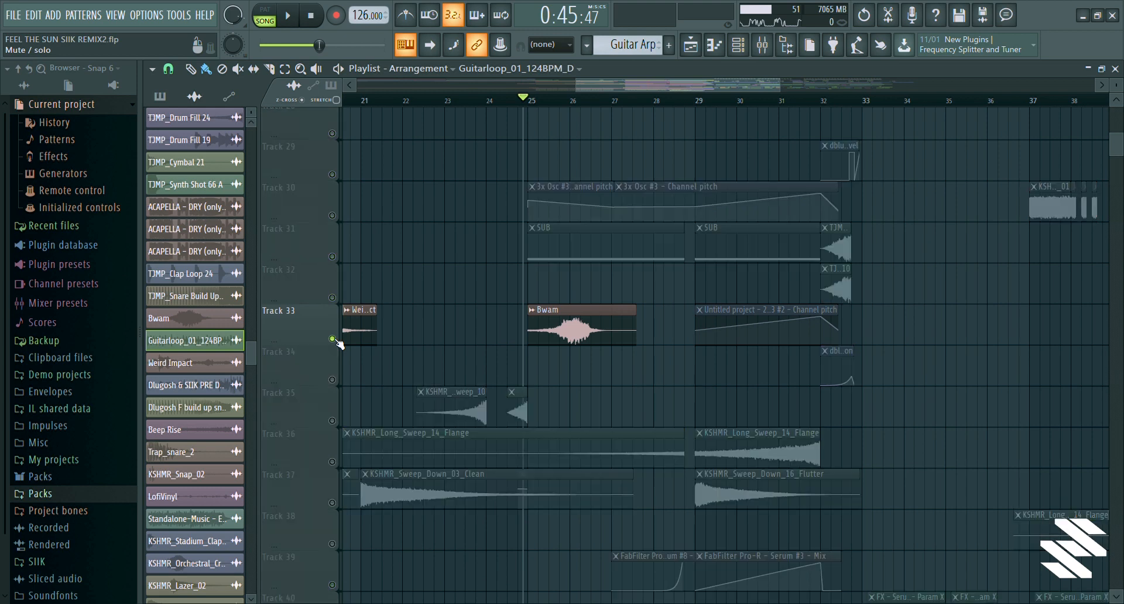
key(space)
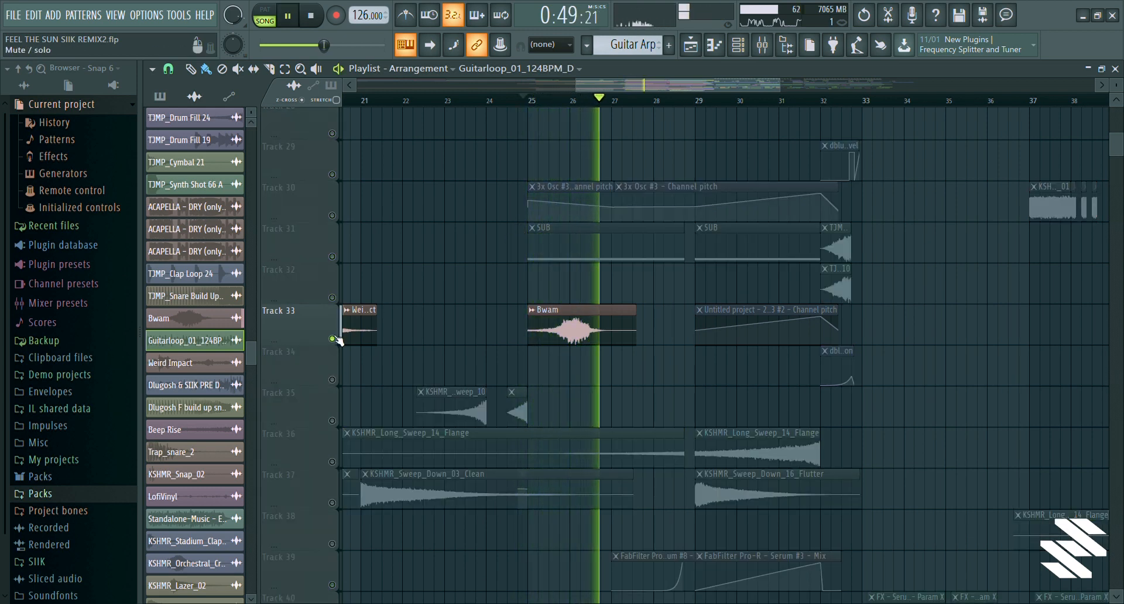
right_click(332, 338)
key(space)
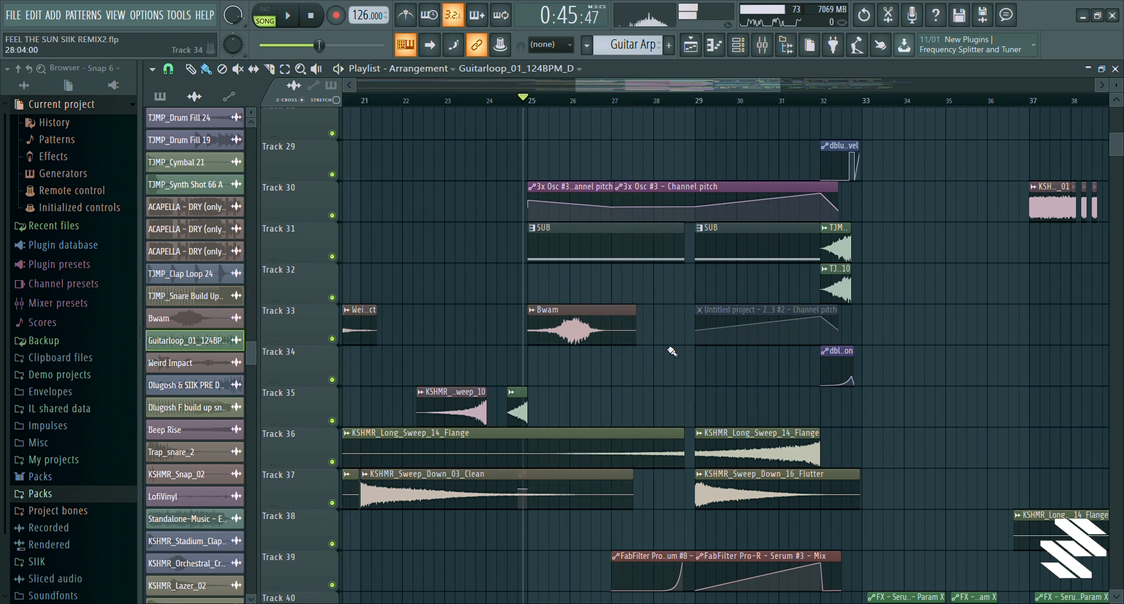
Solo Track 50 to hear the Main Bass clip from bar 25, and unmute all tracks
scroll(675, 342, down, 4)
scroll(572, 380, up, 5)
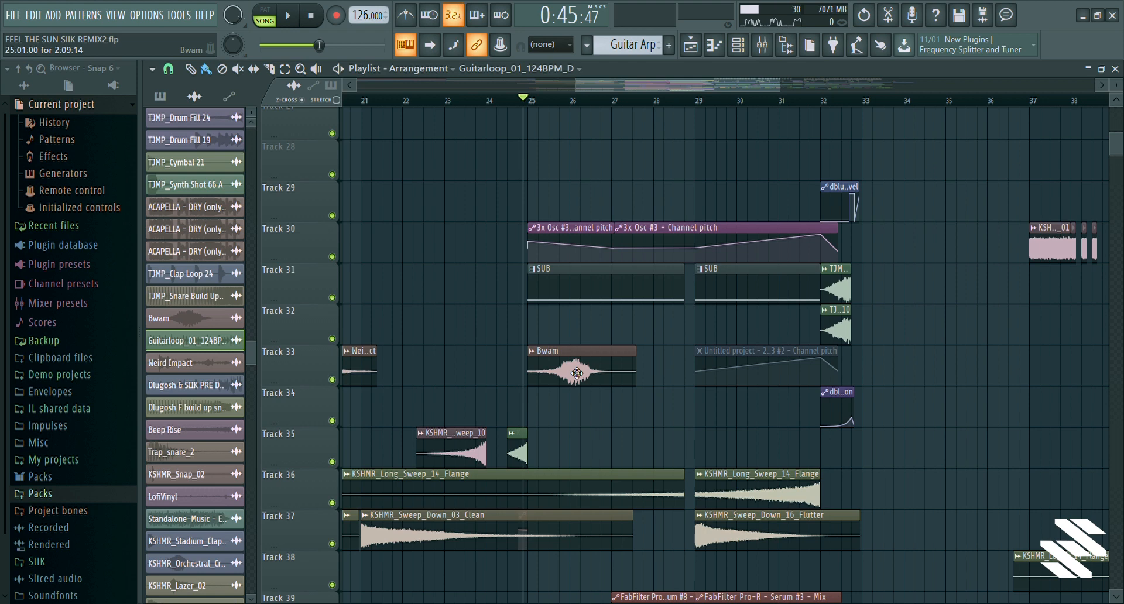
scroll(577, 373, down, 10)
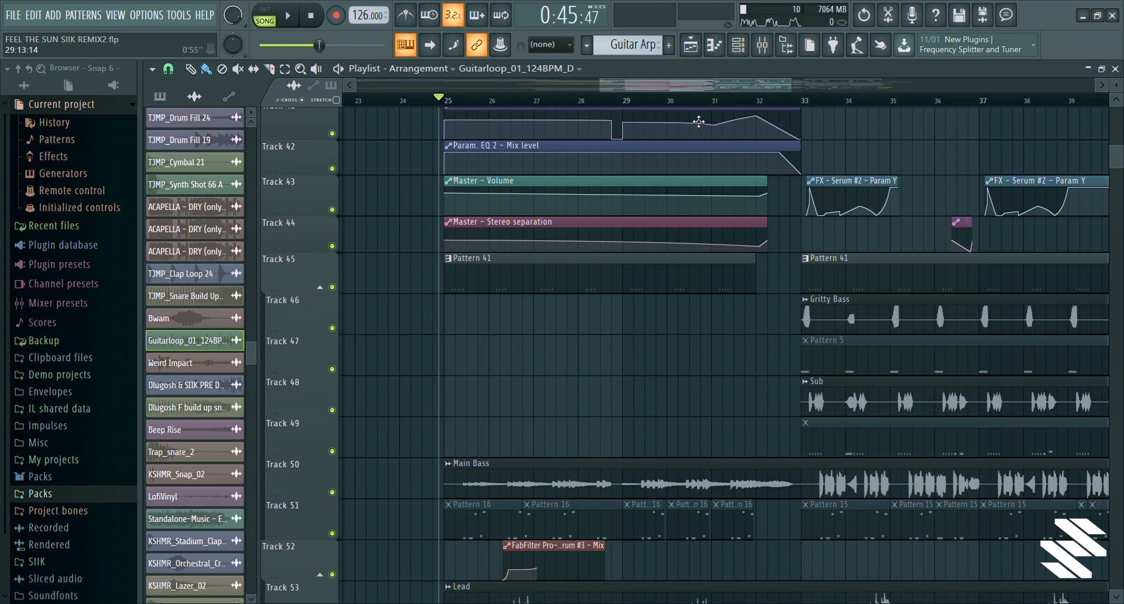
right_click(332, 493)
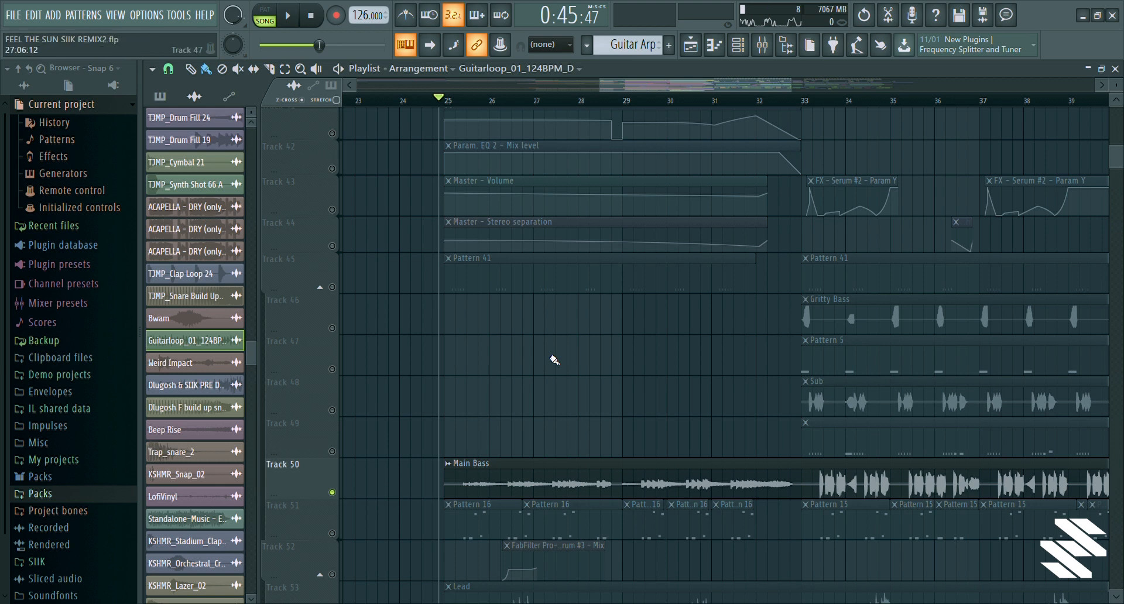
key(space)
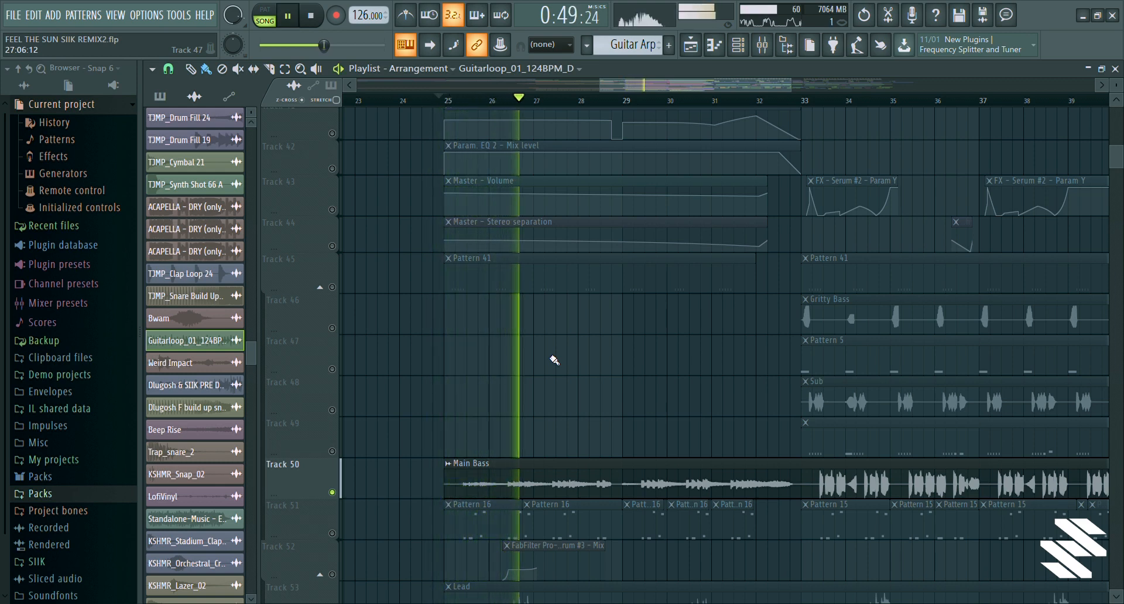
key(space)
right_click(332, 493)
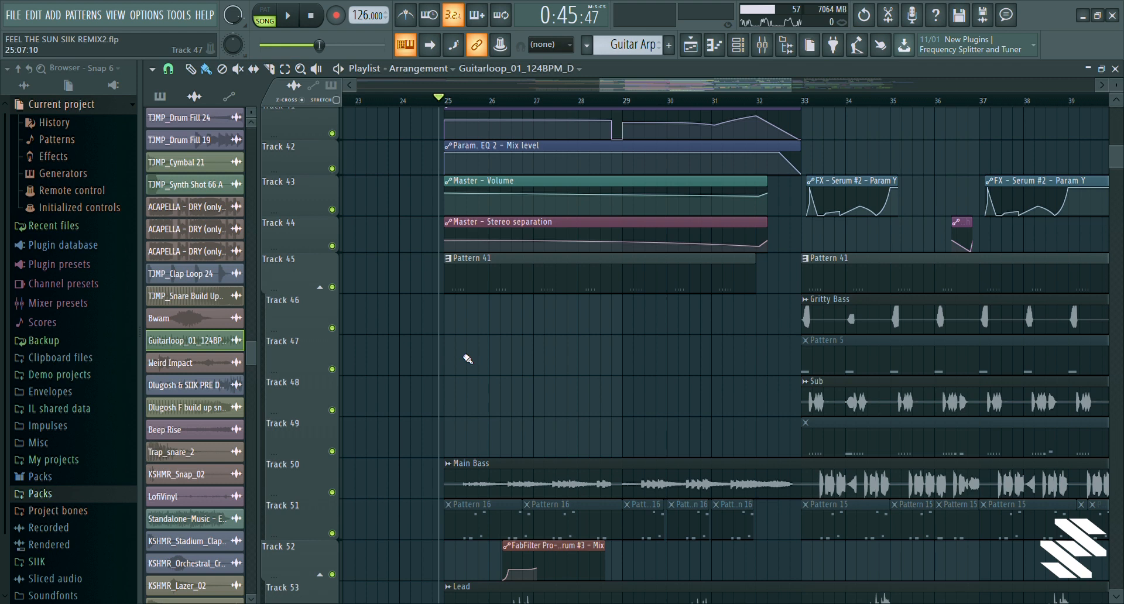
Solo Track 45 and play its Pattern 41 clip from bar 25
right_click(332, 287)
scroll(521, 92, up, 1)
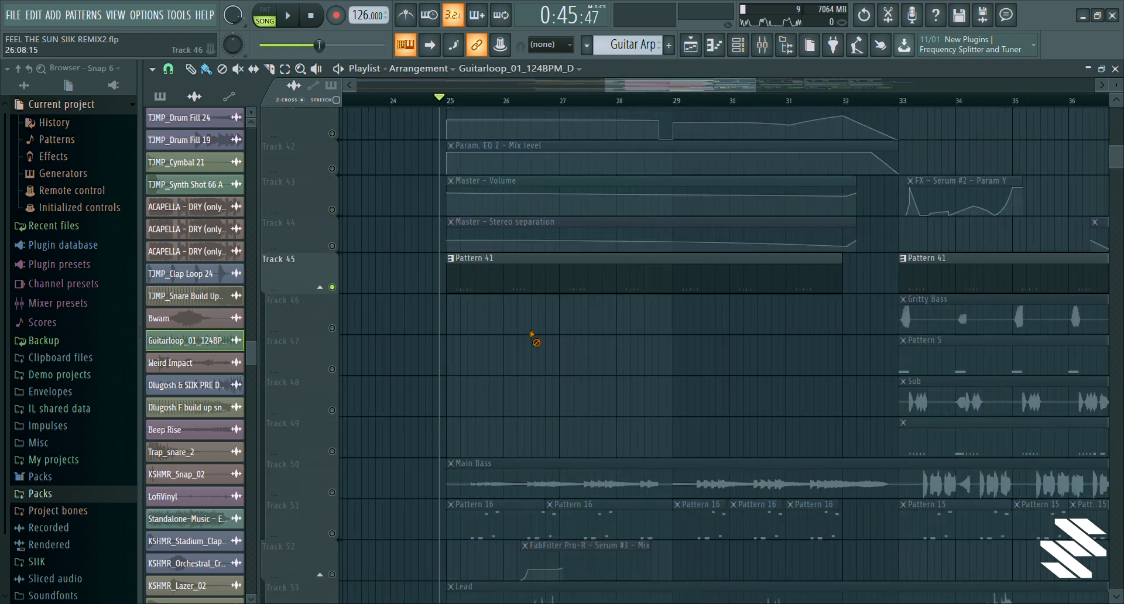
key(space)
key(space)
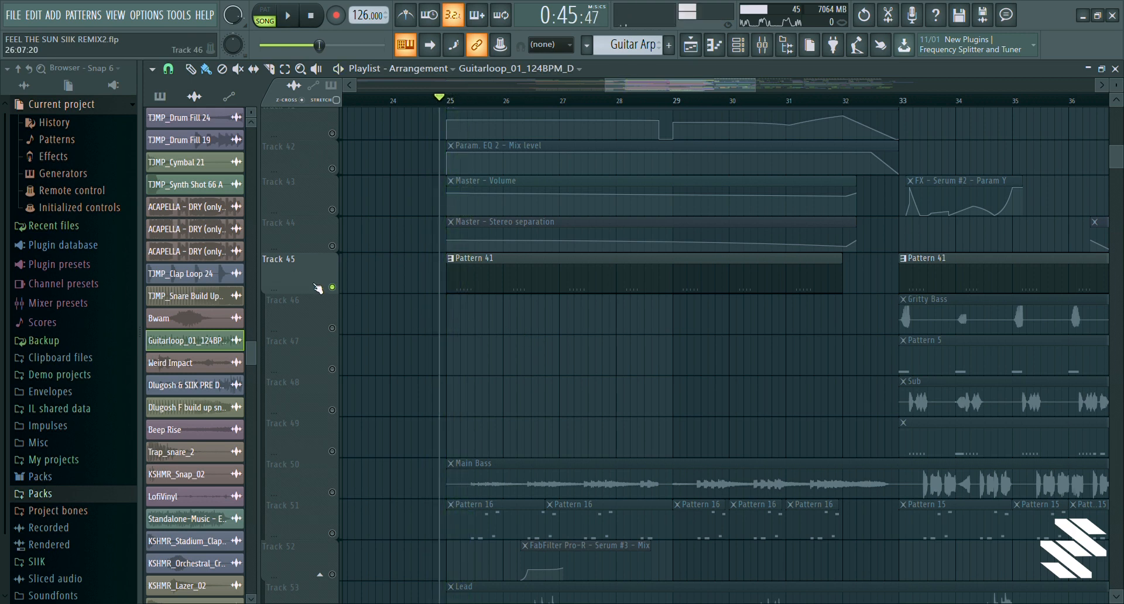
Replace the Track 45 solo with Track 53, play its Lead clip from bar 26, and unmute all tracks
right_click(332, 287)
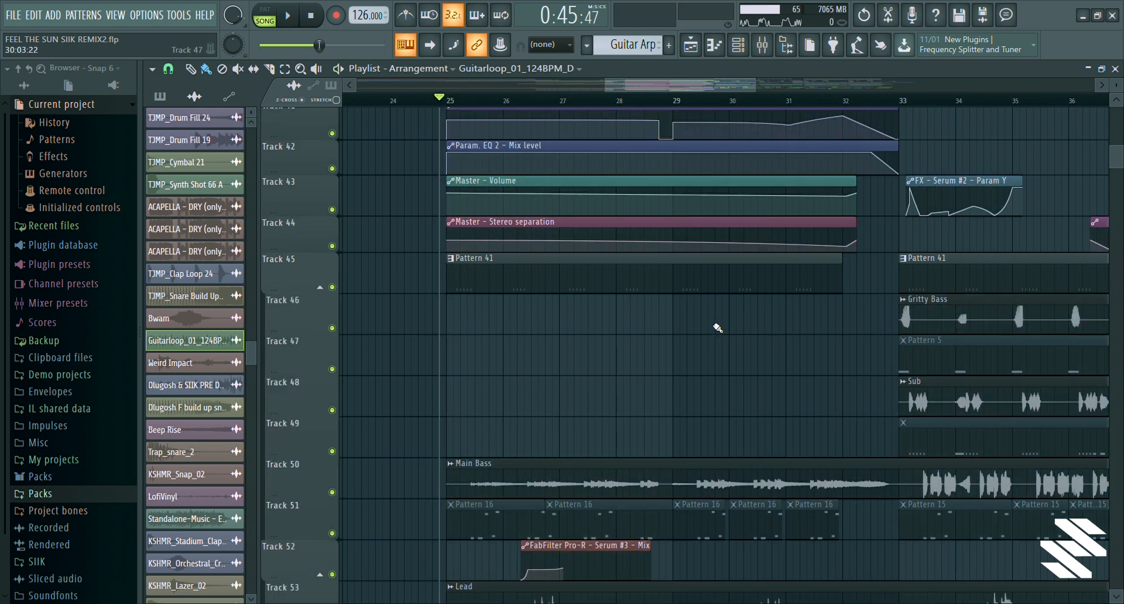
scroll(712, 322, down, 5)
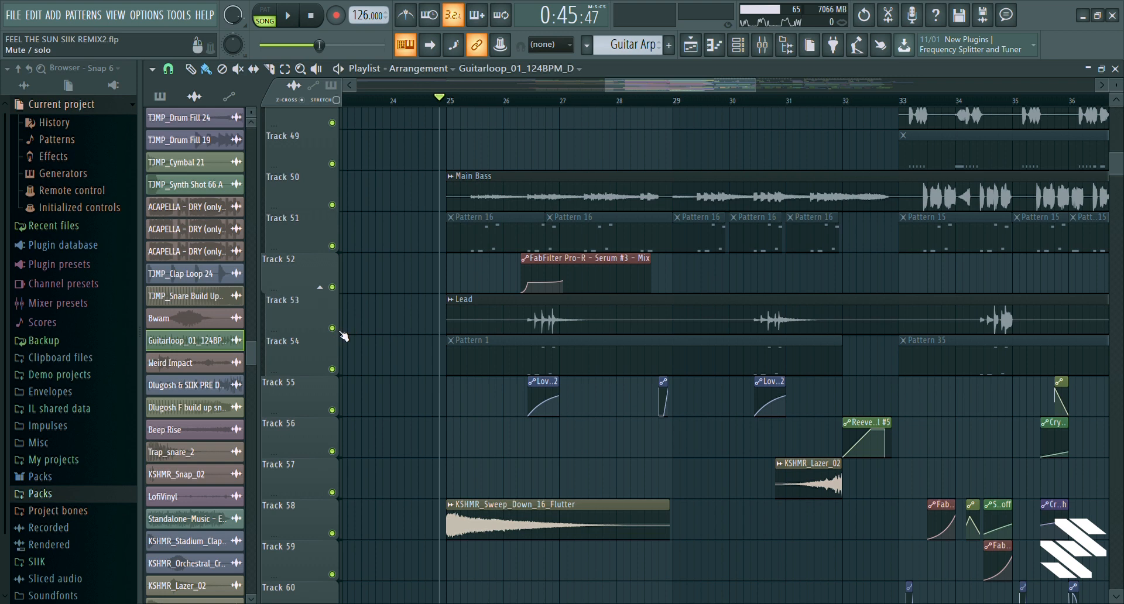
right_click(332, 328)
scroll(534, 91, up, 1)
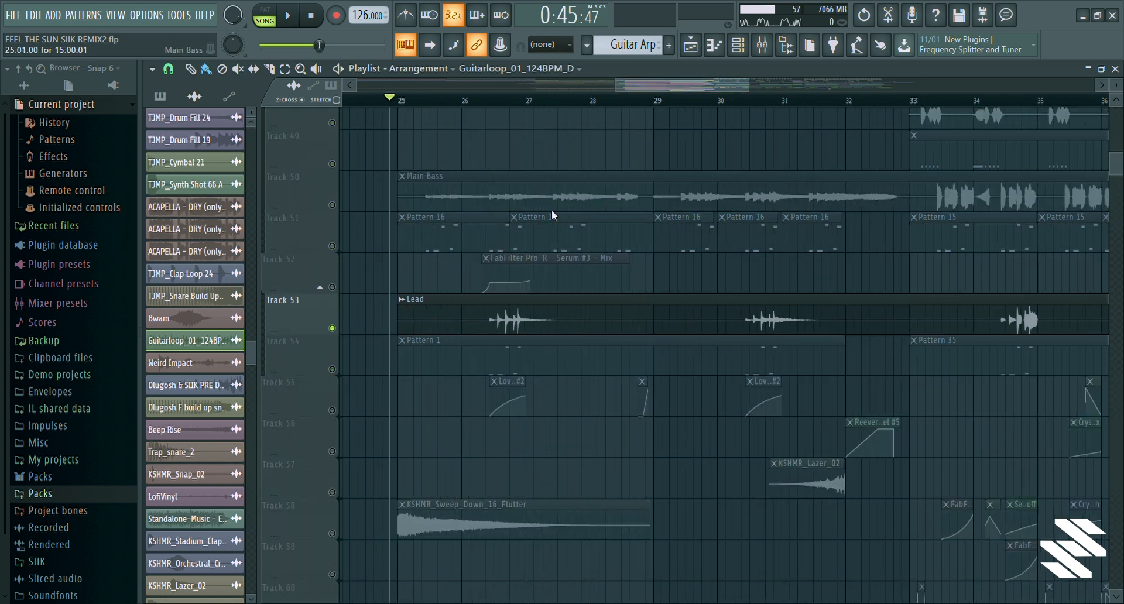
click(481, 95)
key(space)
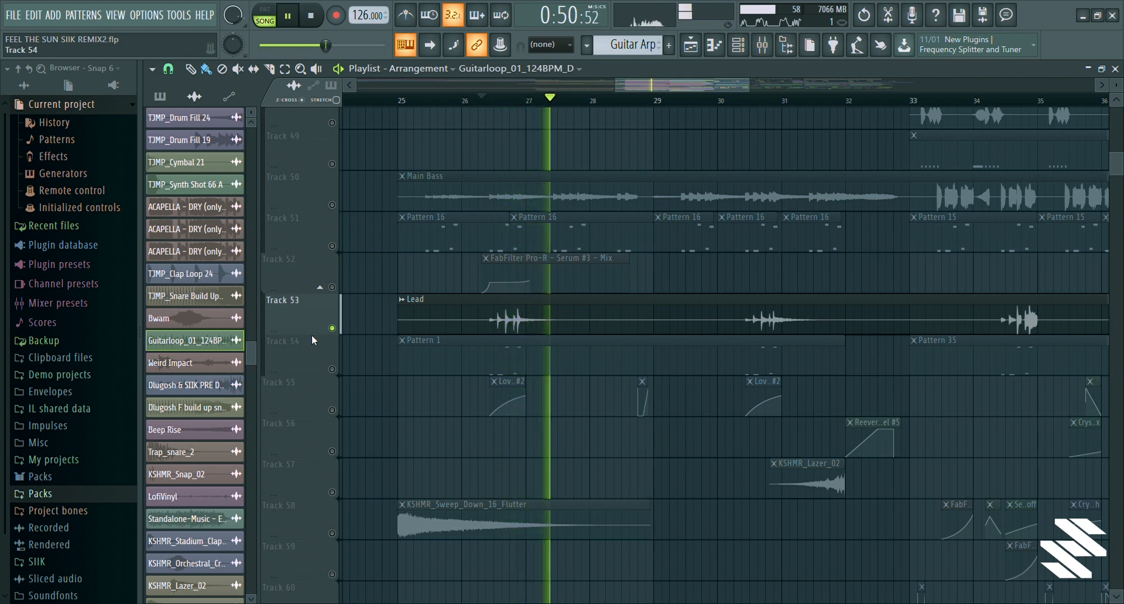
key(space)
right_click(332, 328)
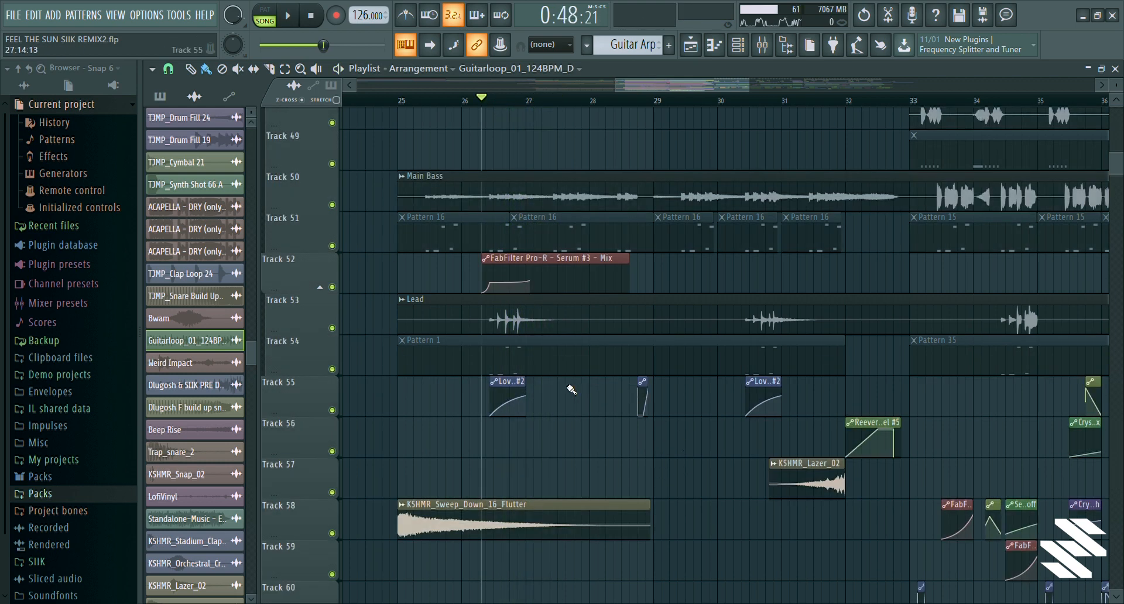
Play the chopped acapella on Track 66 from bar 25 with Tracks 63 to 65 active, enabling the Wet Mix automation on Track 62
scroll(599, 253, down, 5)
scroll(533, 254, up, 4)
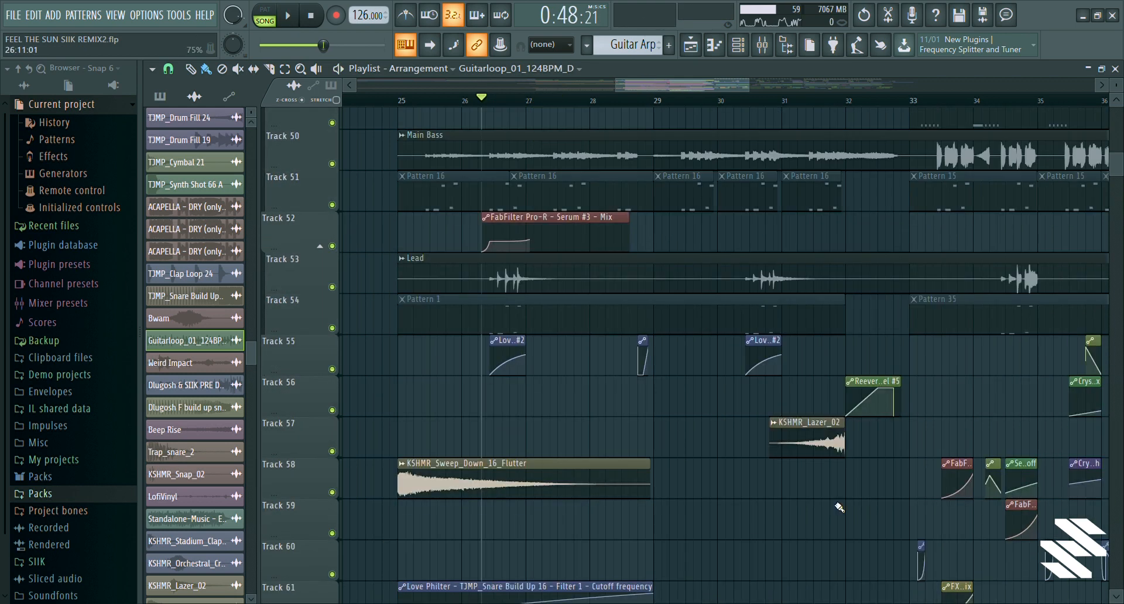
click(391, 101)
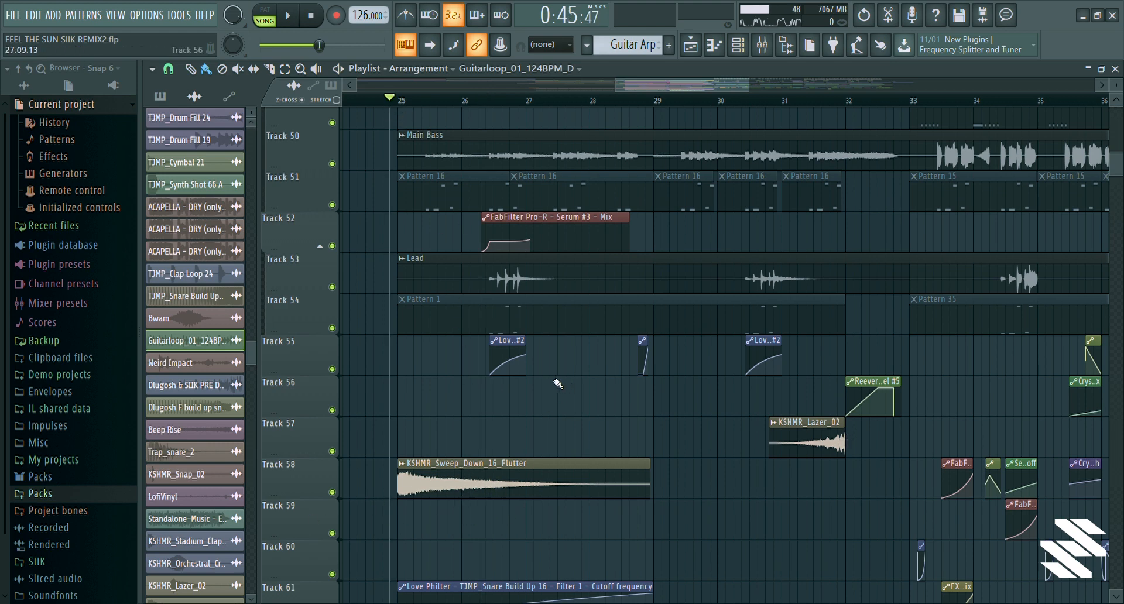
click(400, 102)
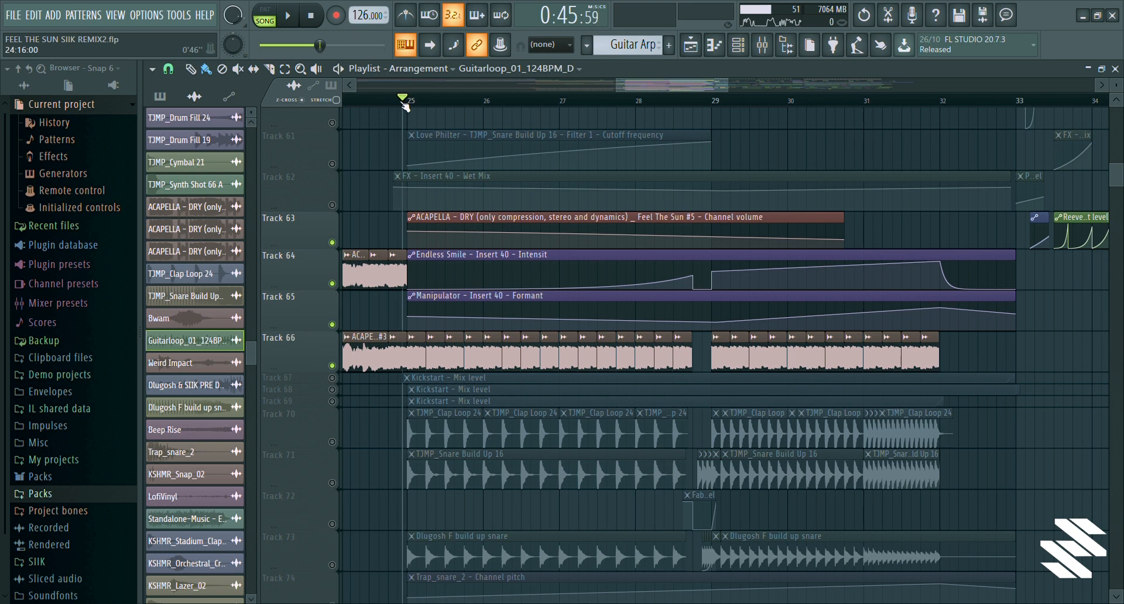
click(408, 101)
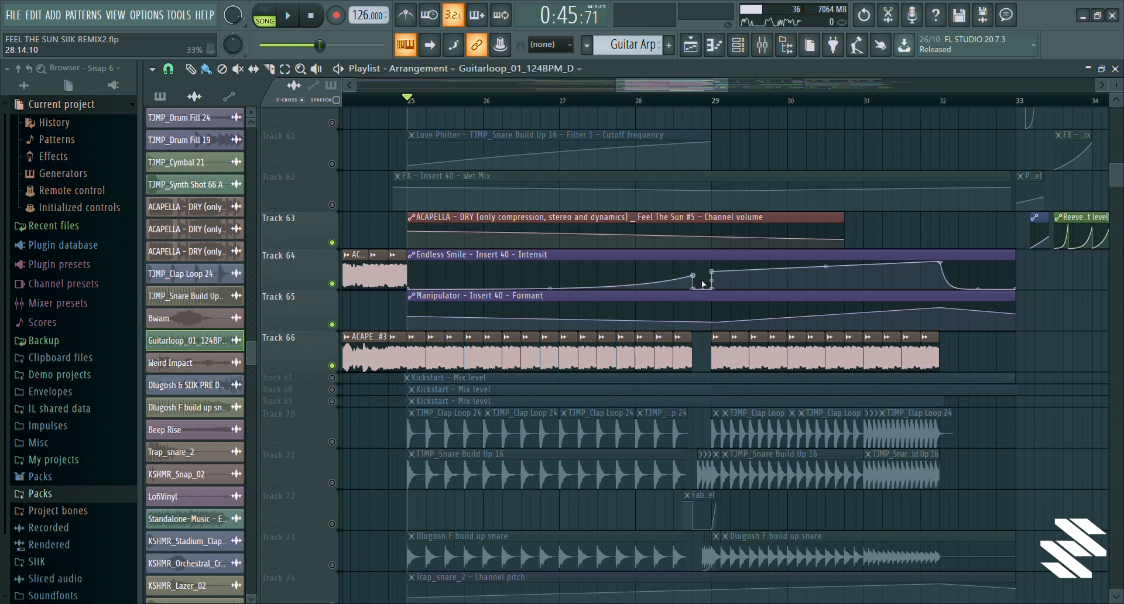
key(space)
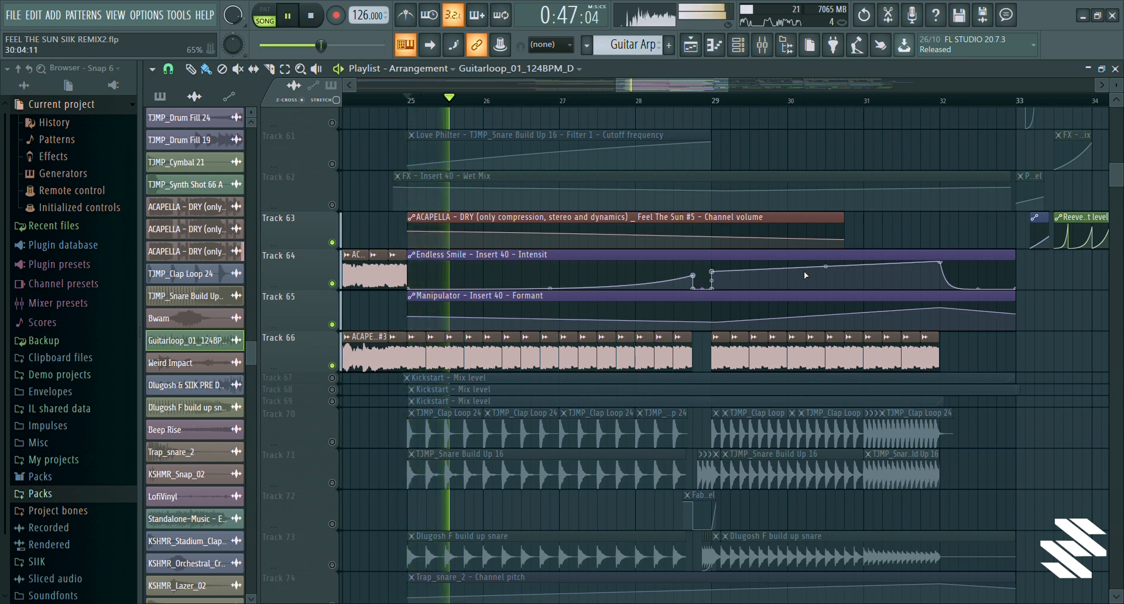
click(332, 205)
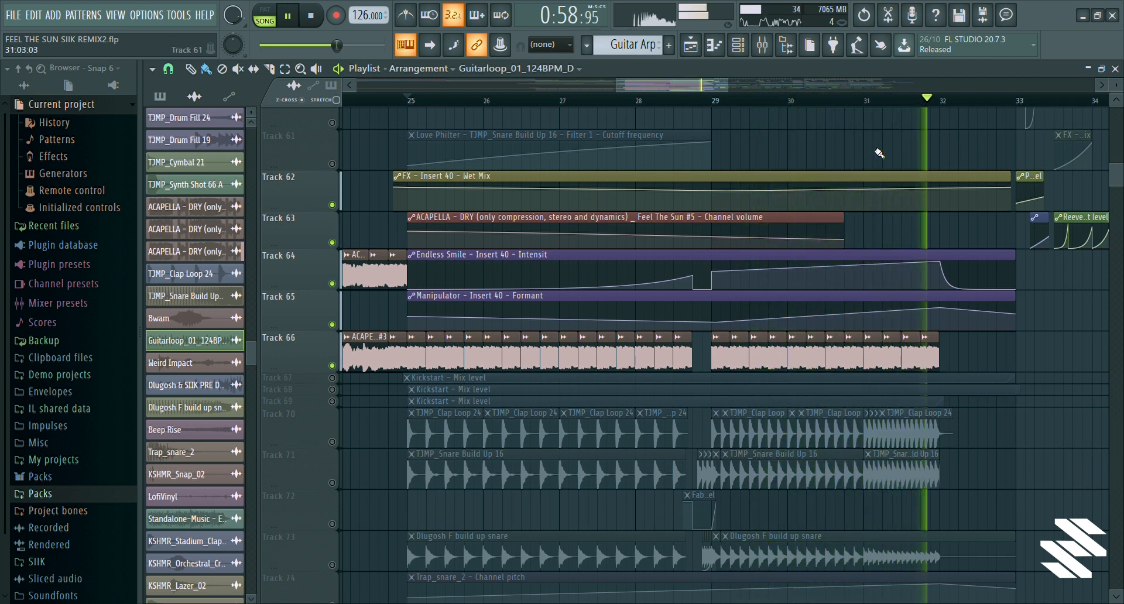
key(space)
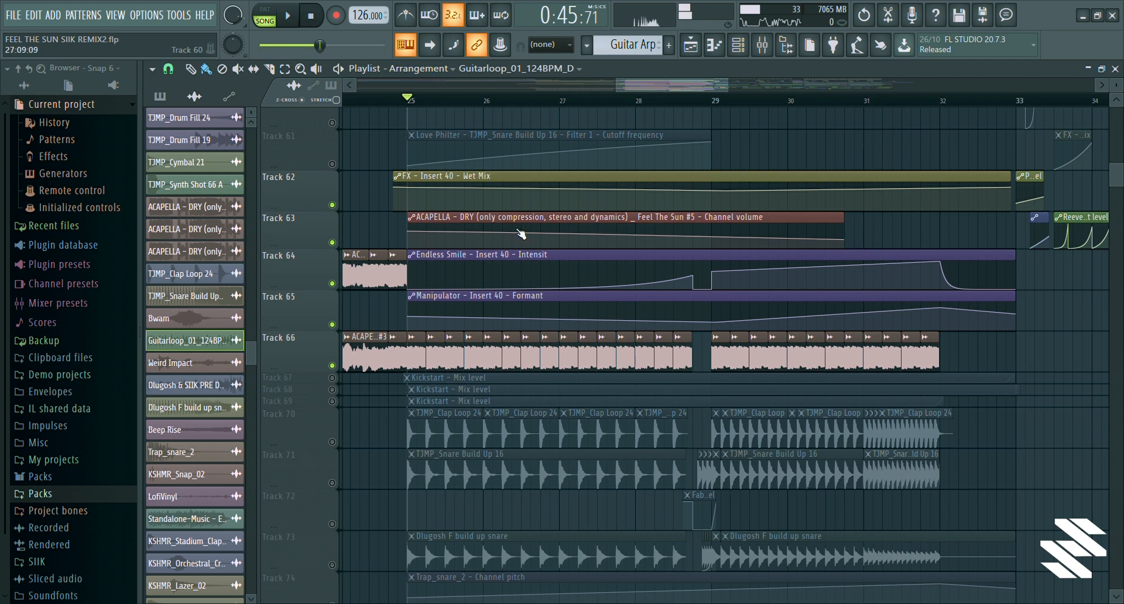
Isolate the build-up percussion on Tracks 70, 71, 73, 75, 76 and 77 together with the Track 74 pitch automation
scroll(452, 388, down, 2)
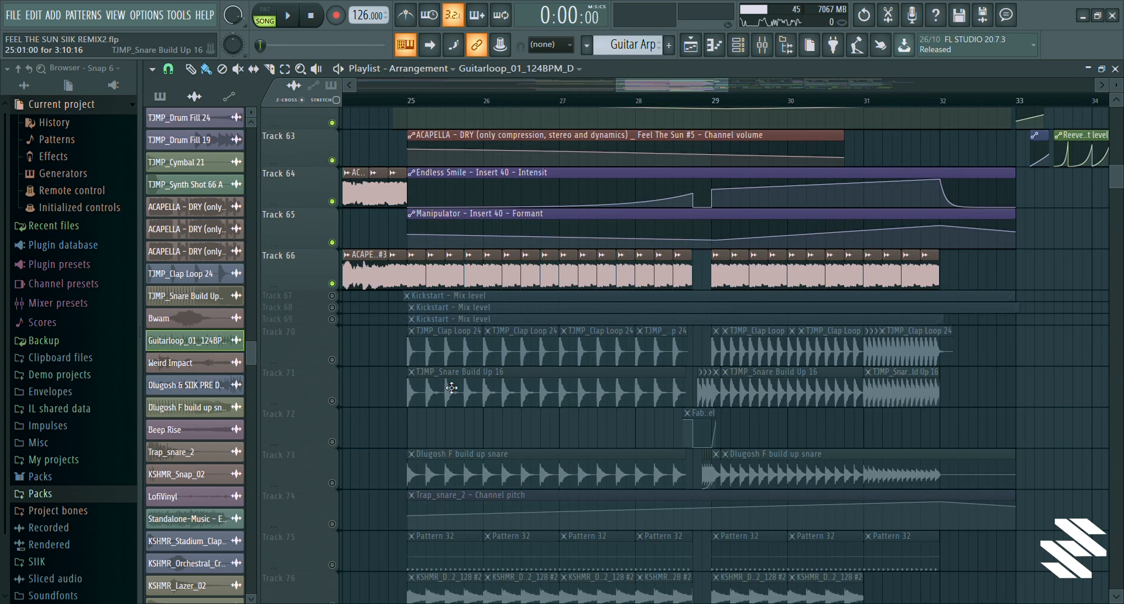
right_click(332, 359)
click(332, 400)
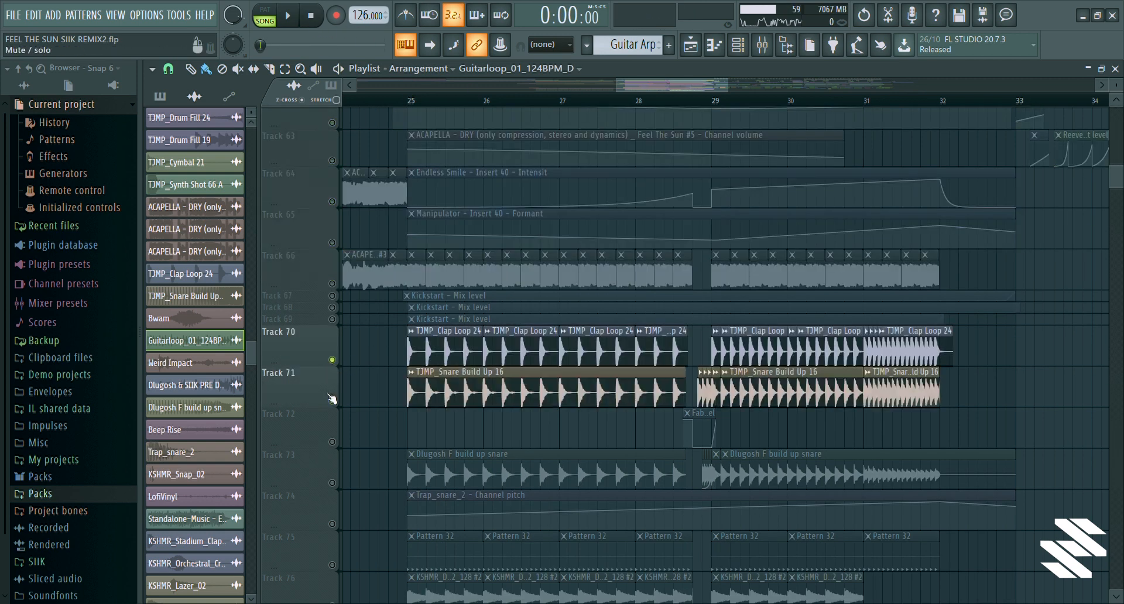
scroll(332, 400, down, 2)
click(331, 400)
click(336, 459)
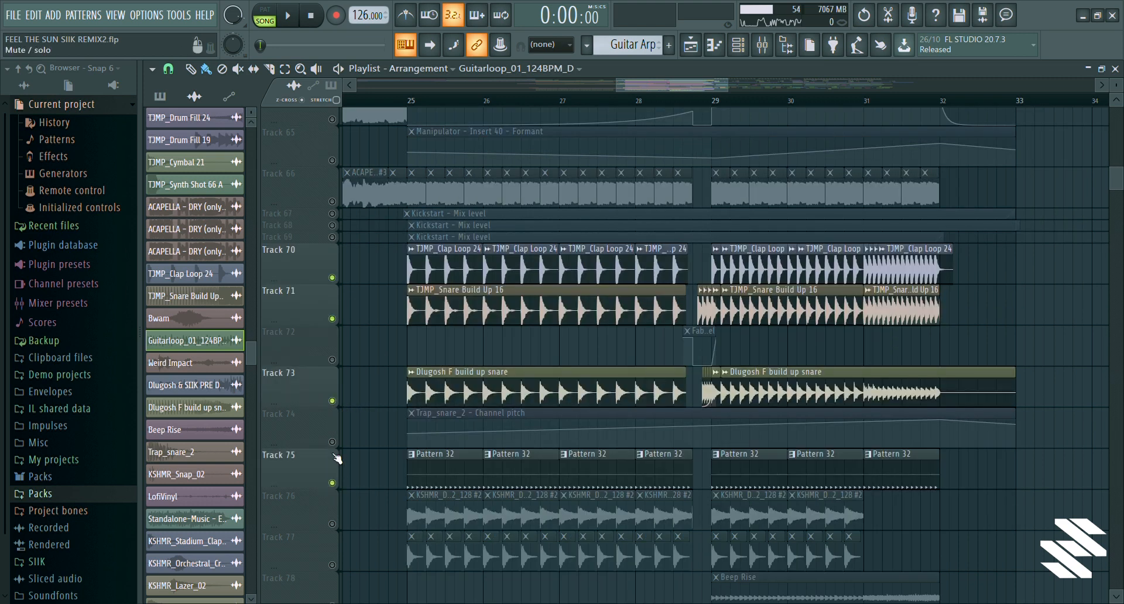
click(332, 442)
click(332, 524)
click(332, 565)
Enable the clap loop's Track 79 pitch automation too, play the build-up percussion from bar 25, and unmute all tracks
scroll(404, 510, down, 4)
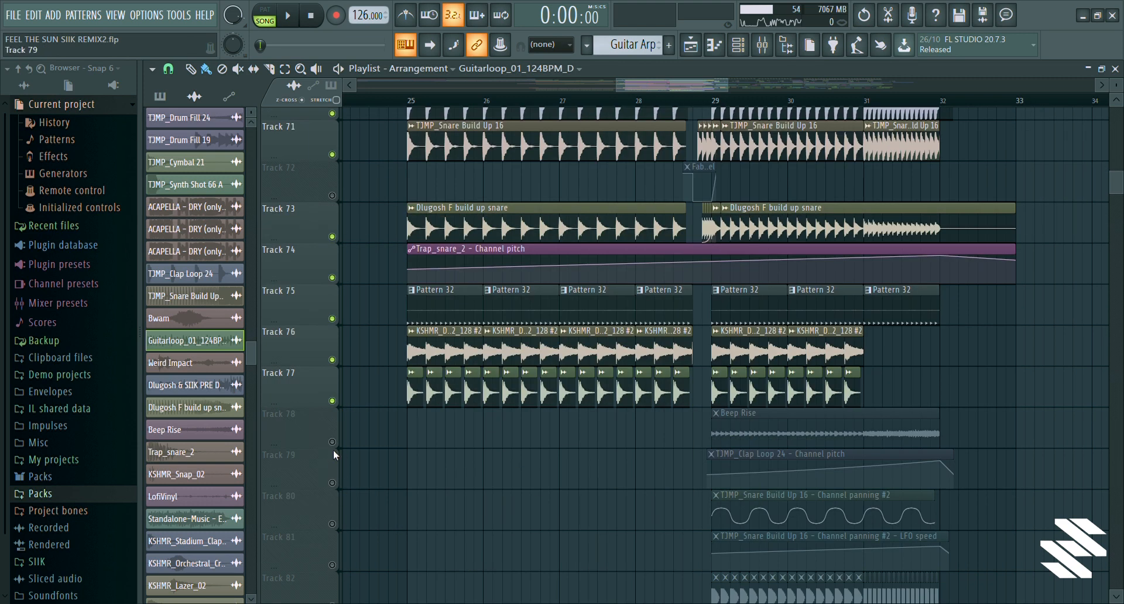
scroll(359, 504, down, 4)
scroll(584, 441, up, 7)
key(space)
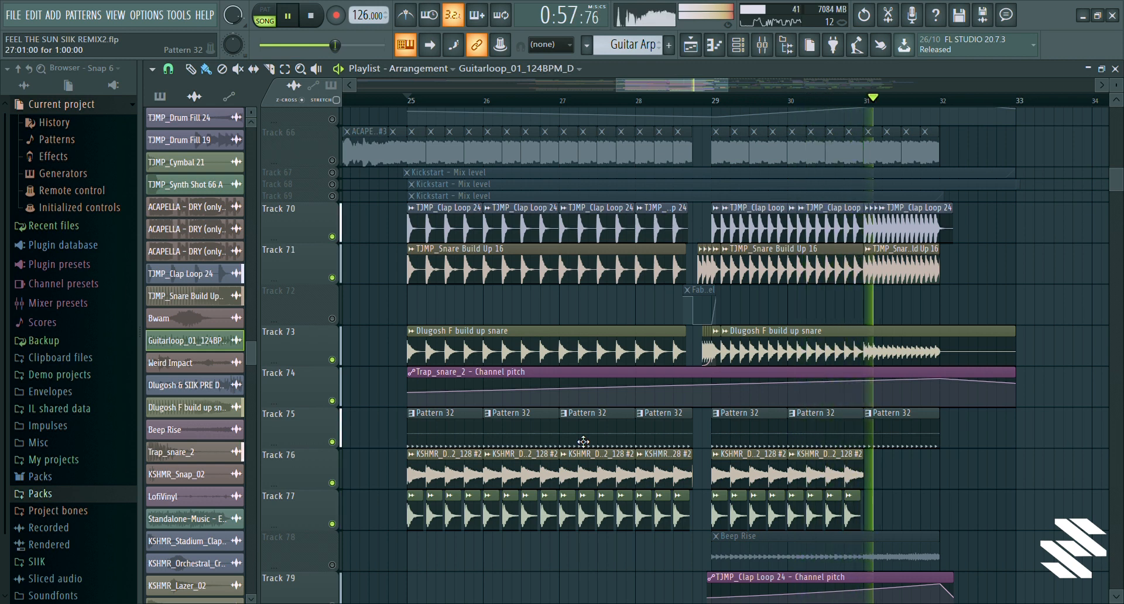
key(space)
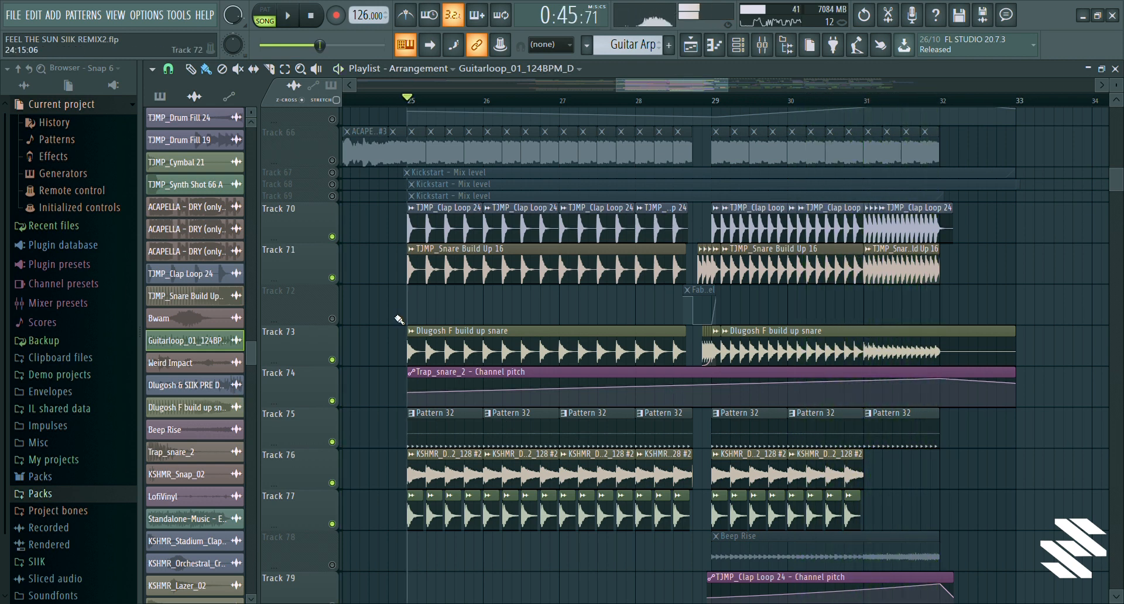
right_click(333, 278)
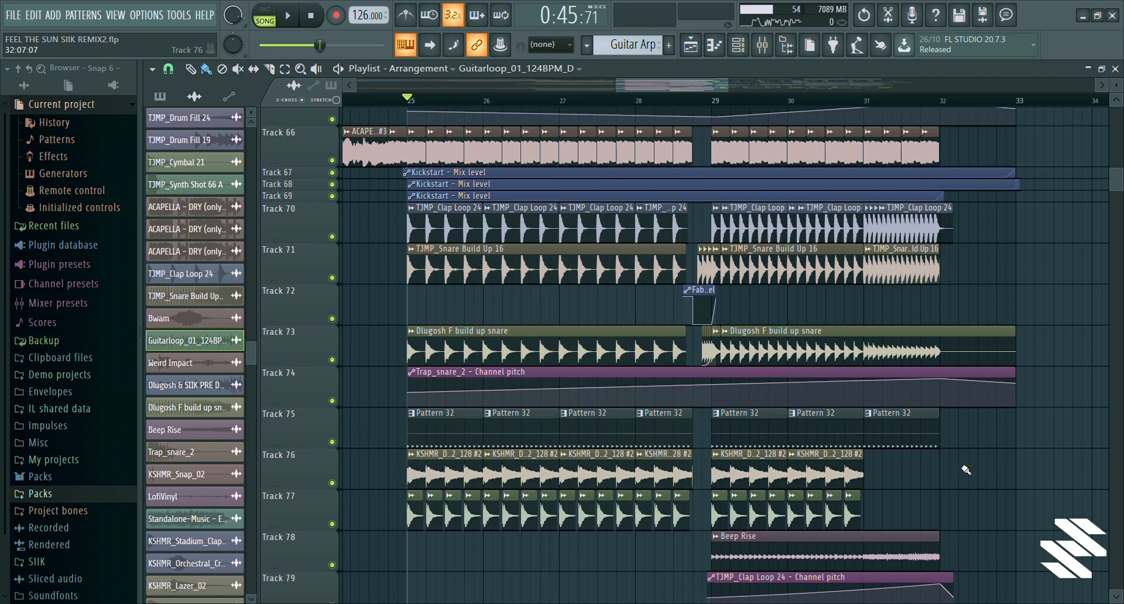
Examine the build-up's pitch and panning automation on Tracks 74 and 79 to 81 and the chopped clips on Track 82
scroll(966, 470, down, 2)
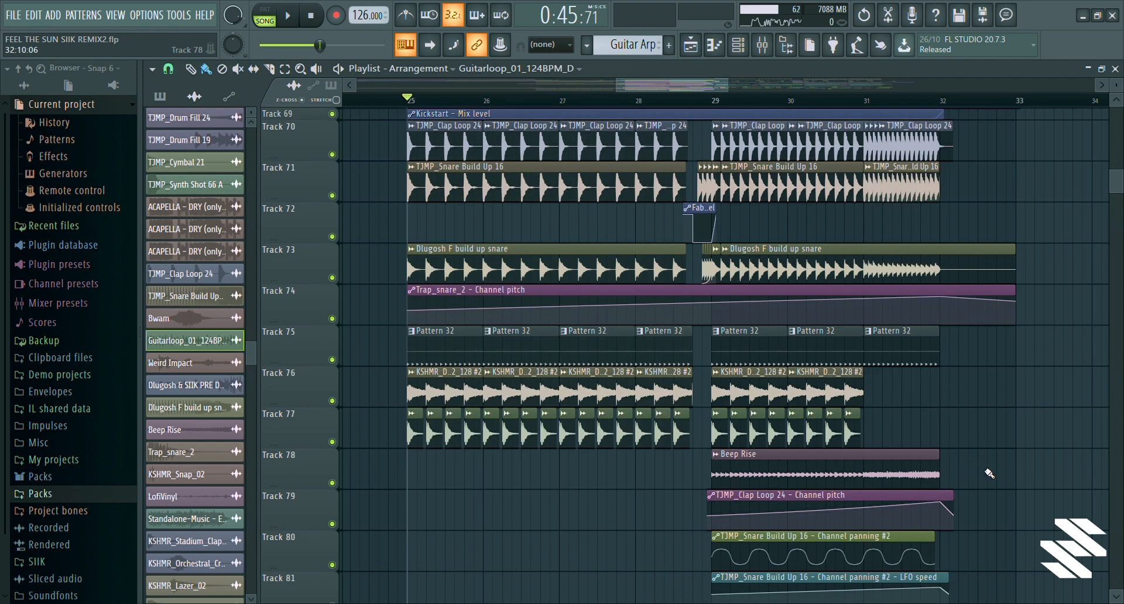
scroll(990, 473, up, 3)
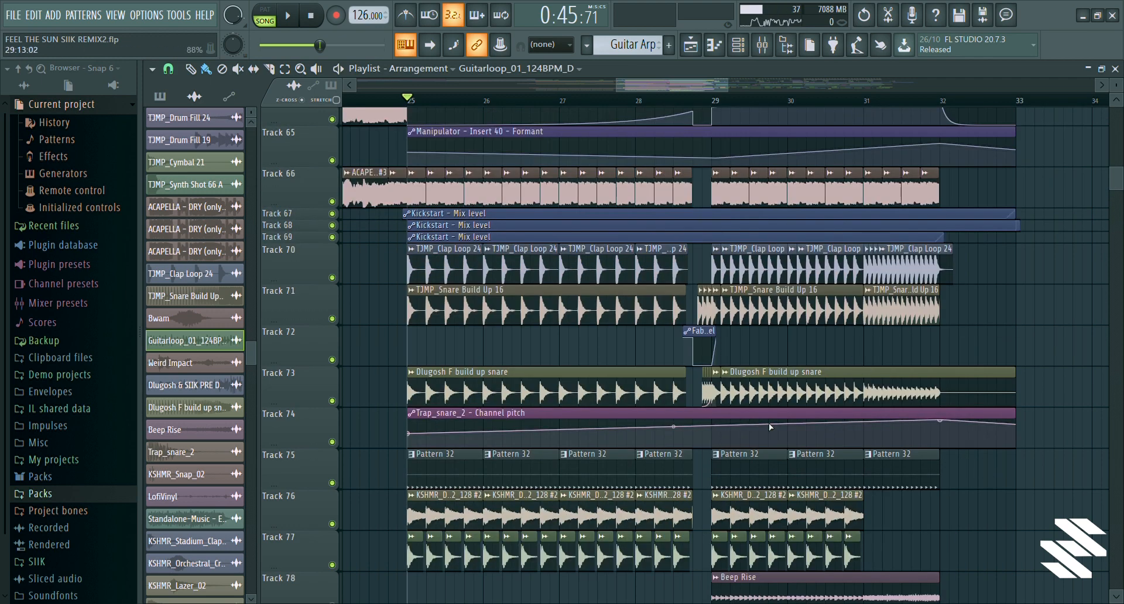
scroll(900, 332, down, 2)
scroll(738, 494, down, 3)
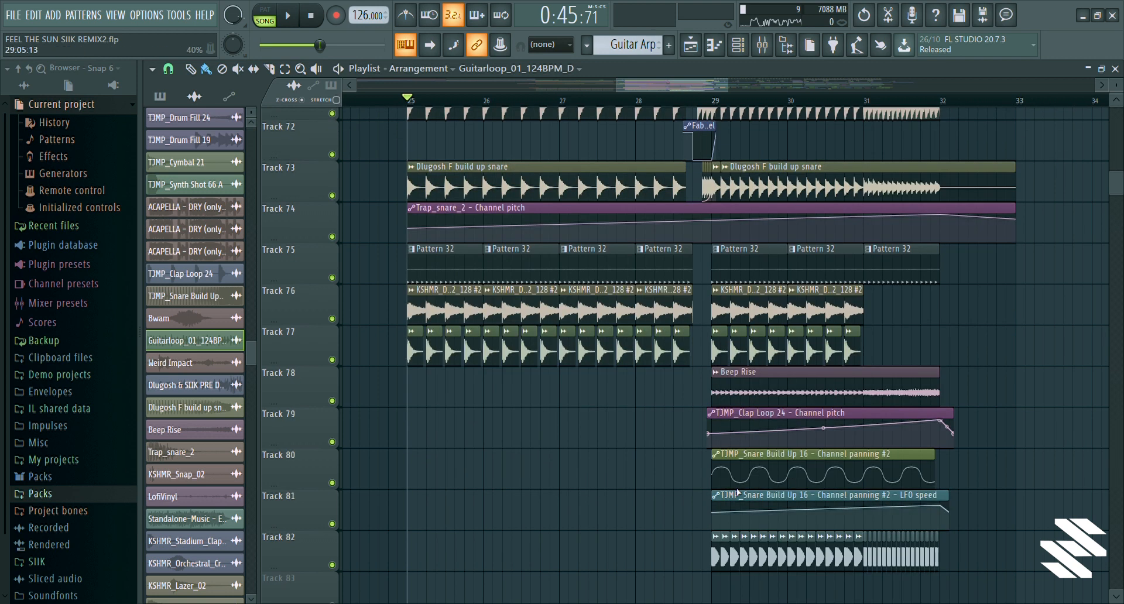
click(744, 558)
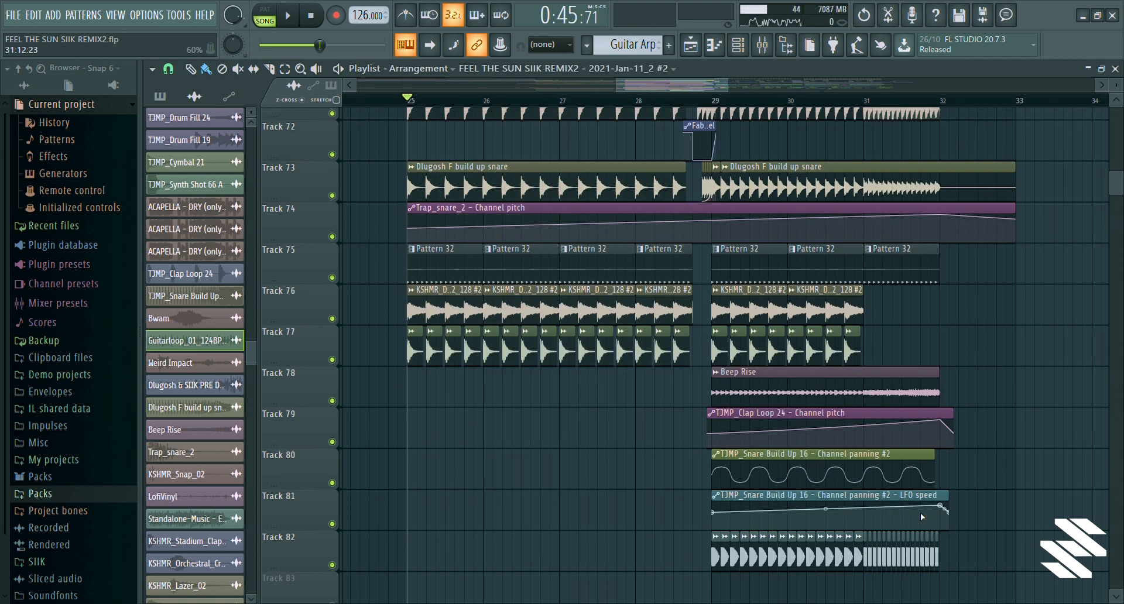
scroll(838, 324, up, 5)
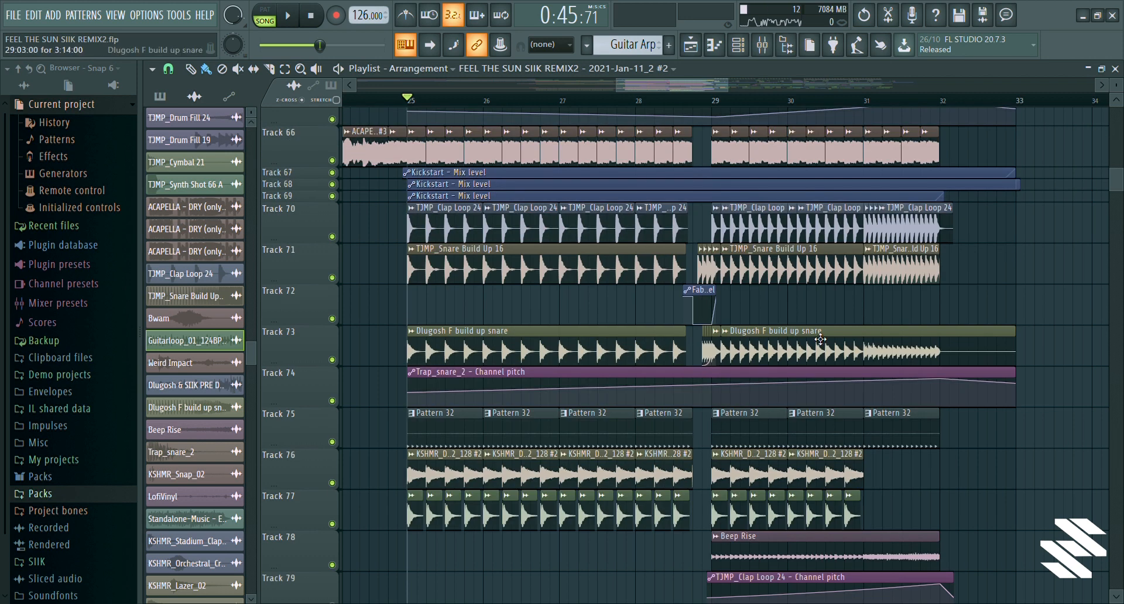
Isolate Tracks 10, 12 and 13 to hear the fill leading into bar 29, and unmute all tracks
scroll(839, 324, up, 2)
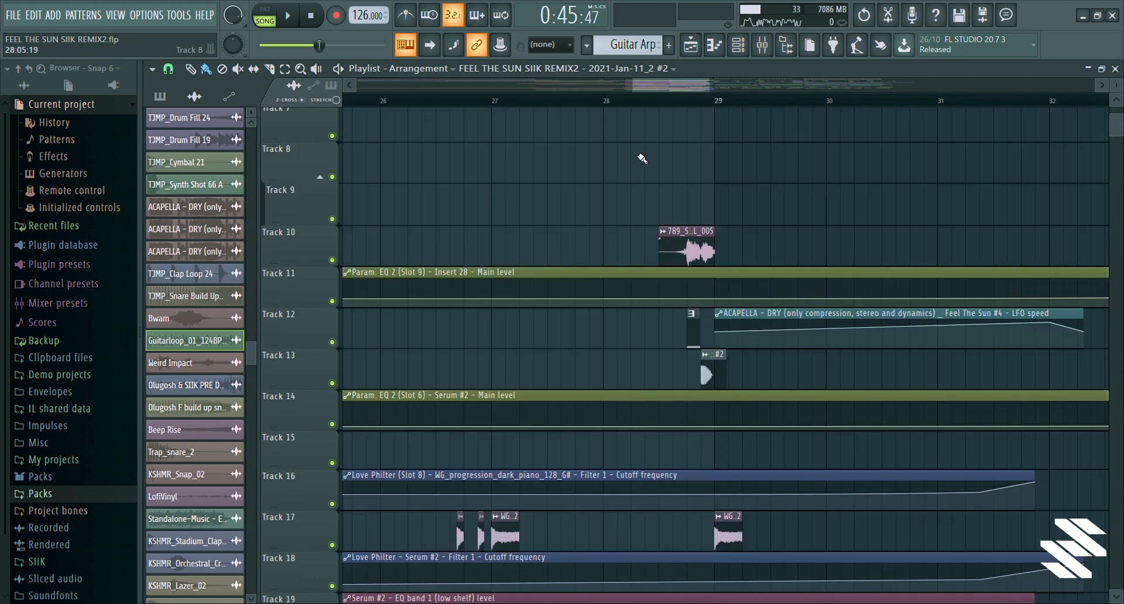
click(661, 104)
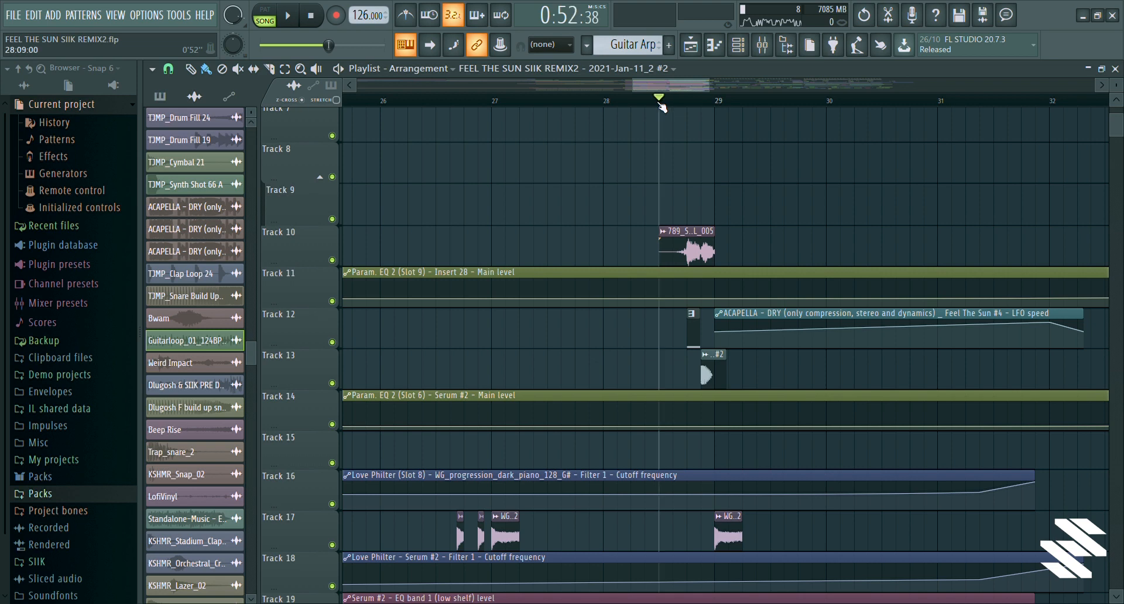
drag(682, 85, 682, 101)
right_click(333, 260)
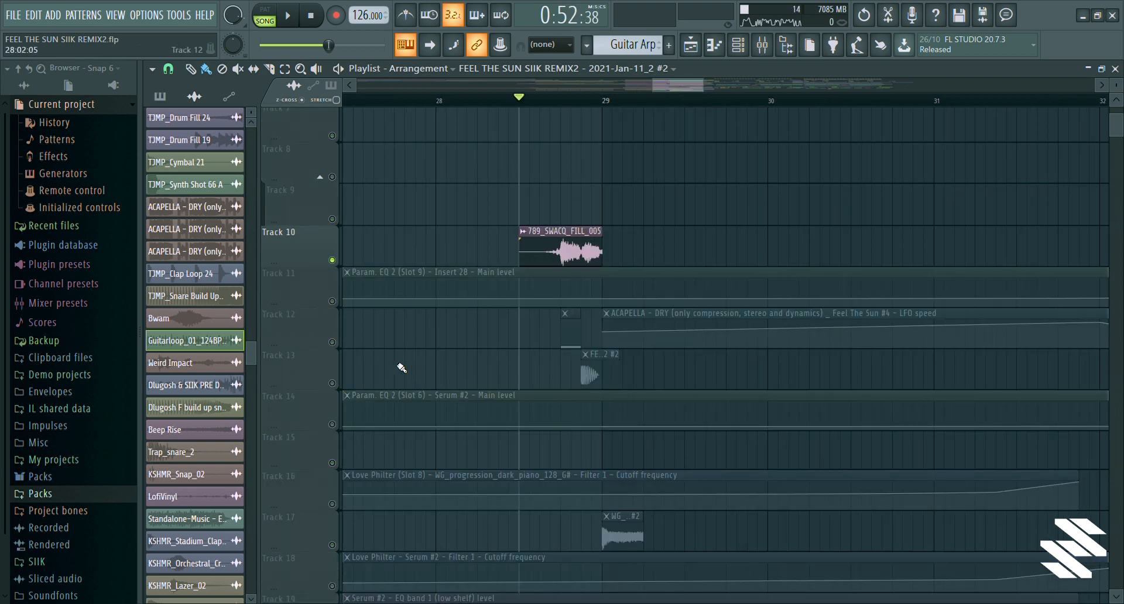
drag(339, 347, 345, 379)
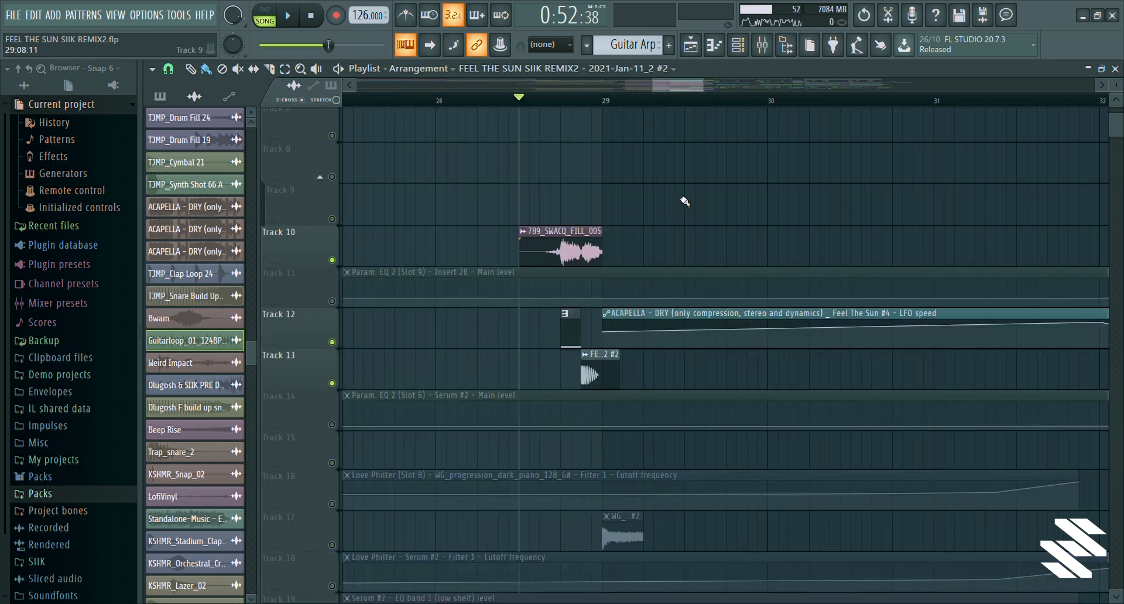
key(space)
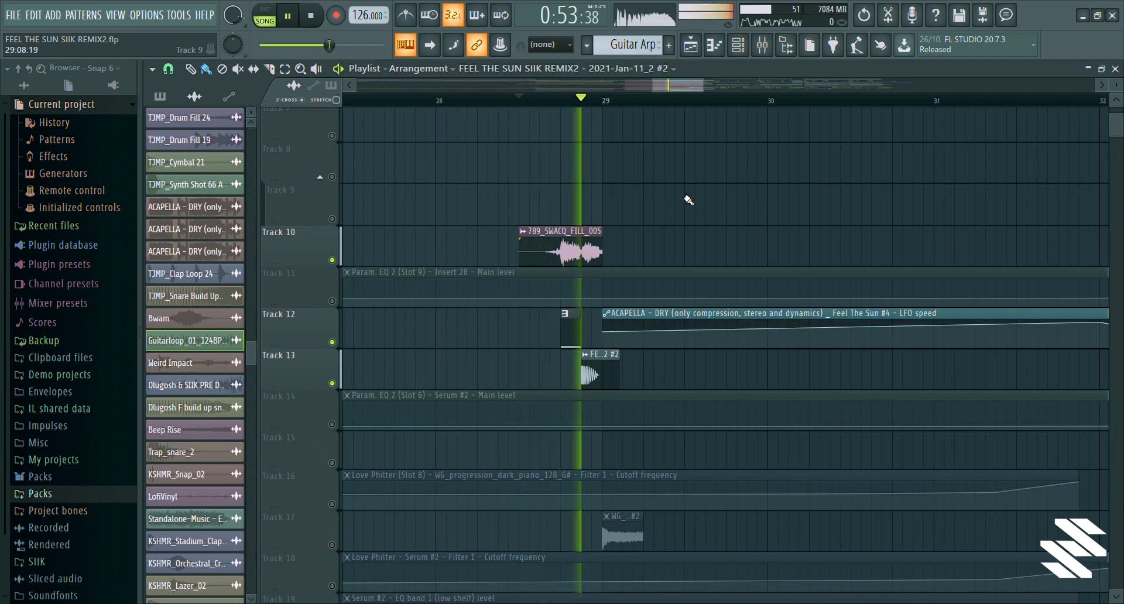
click(550, 100)
key(space)
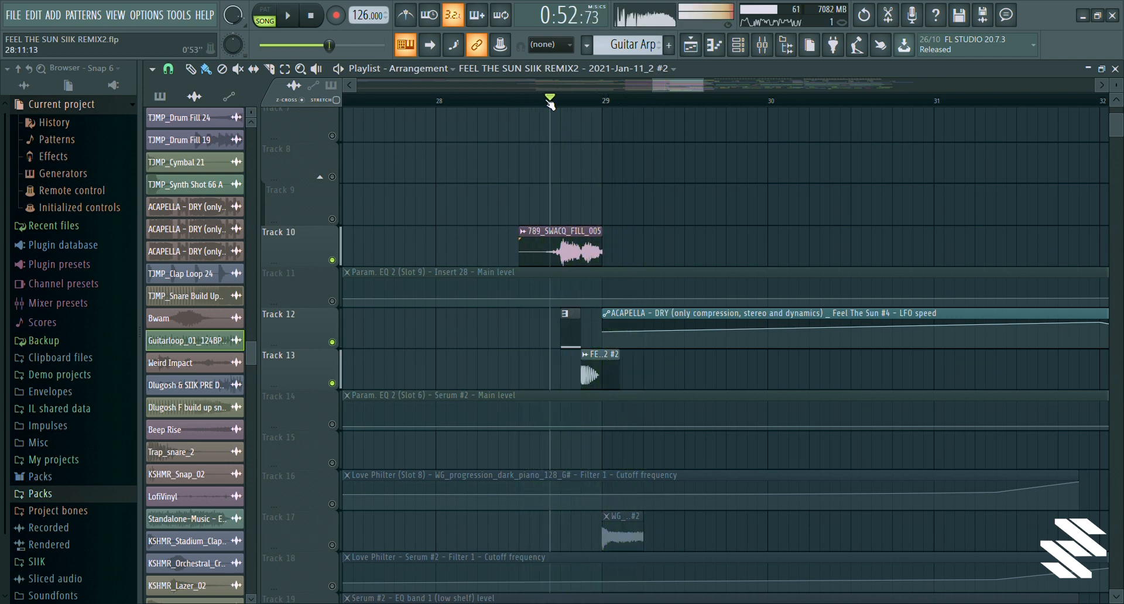
right_click(335, 343)
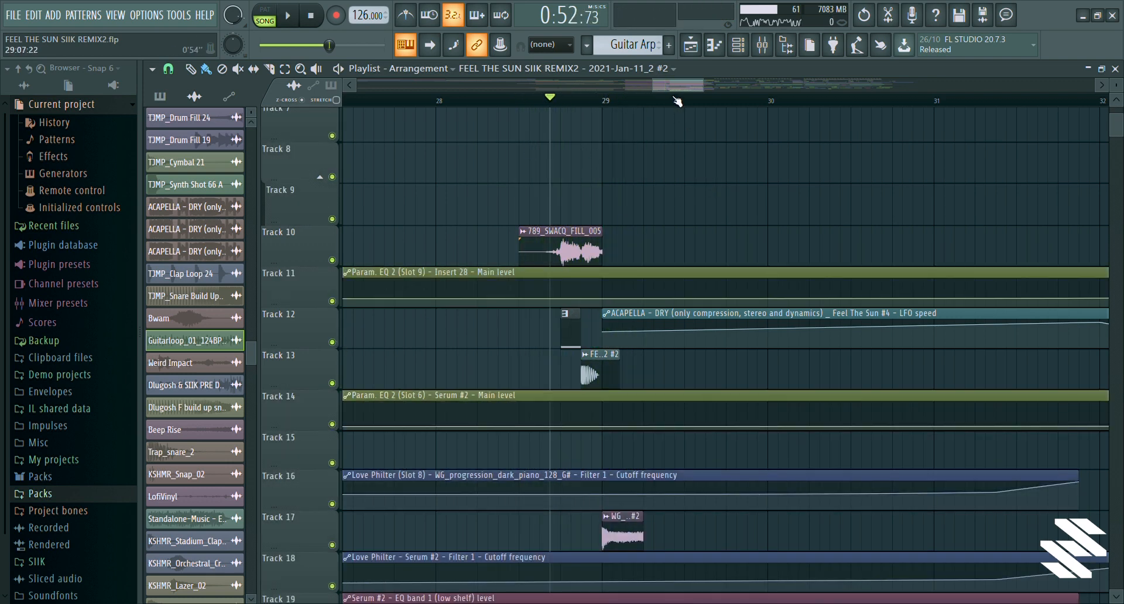
Isolate the TJMP_Athmo clips on Tracks 31 and 32 together with Track 34's dblue Crusher automation, and play them from bar 32
mouse_move(668, 83)
mouse_down()
mouse_move(648, 92)
mouse_move(689, 87)
mouse_up()
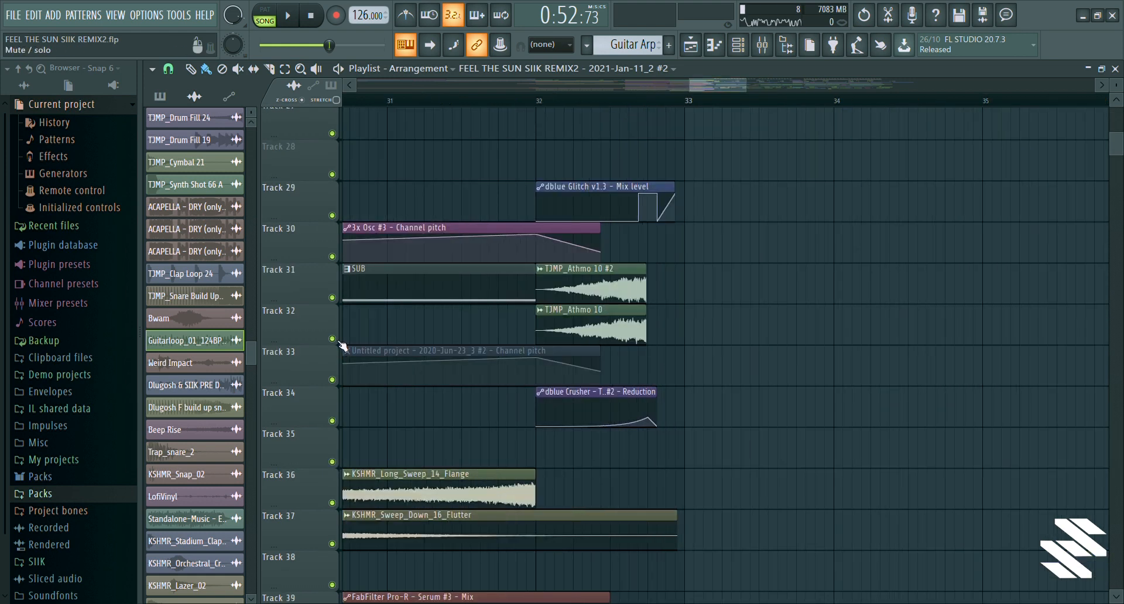
right_click(332, 339)
click(526, 101)
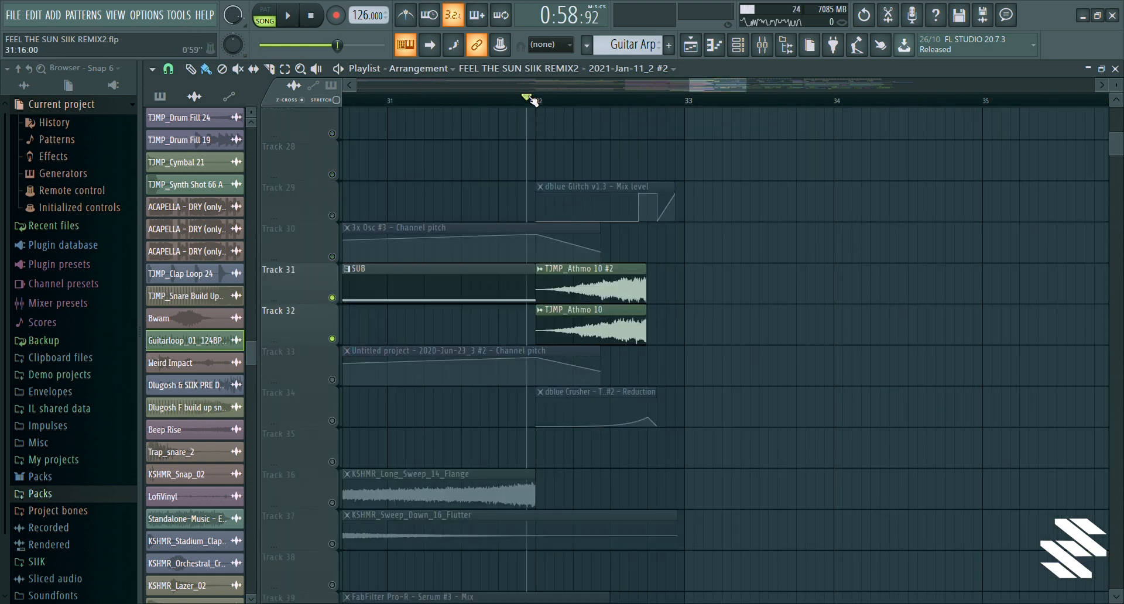
click(332, 421)
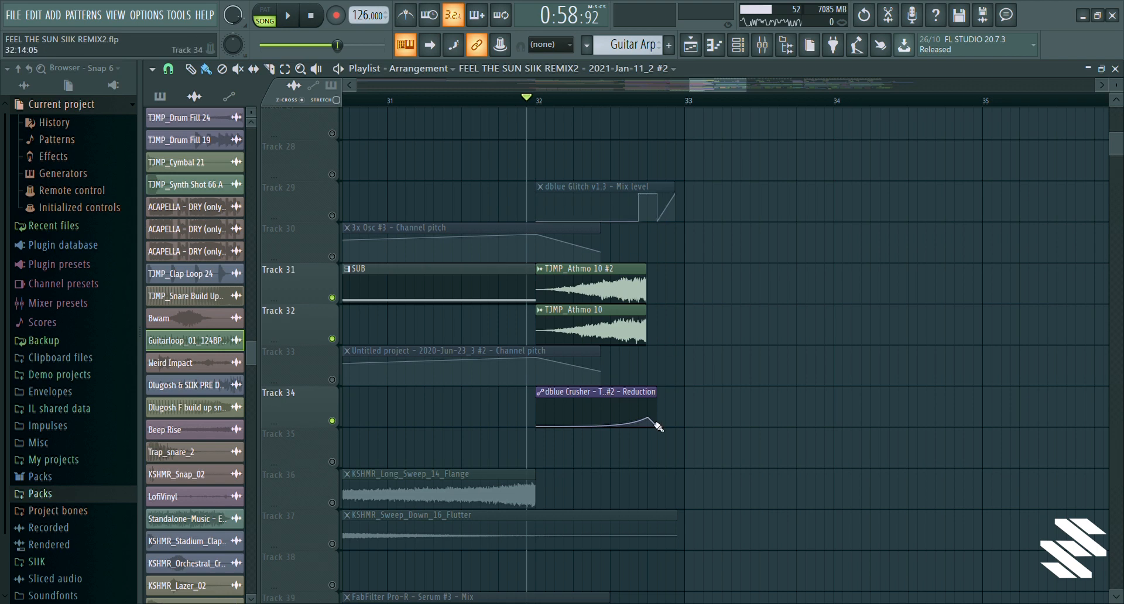
click(538, 101)
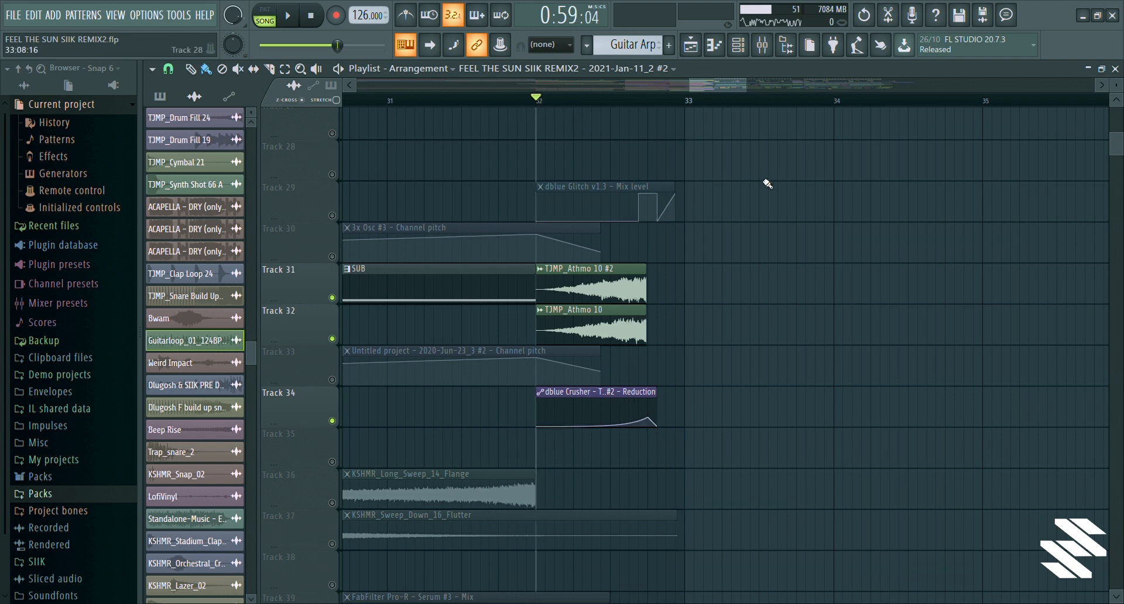
key(space)
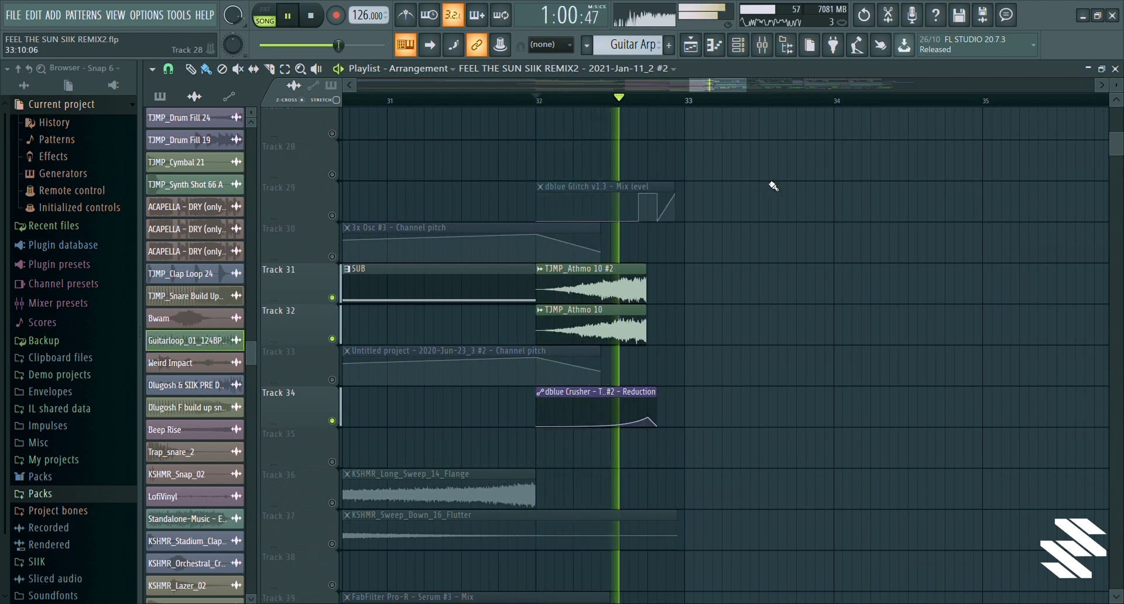
key(space)
Open the dblue Crusher effect on the TJMP_Athmo 10 #2 mixer insert to examine it
click(613, 328)
click(770, 41)
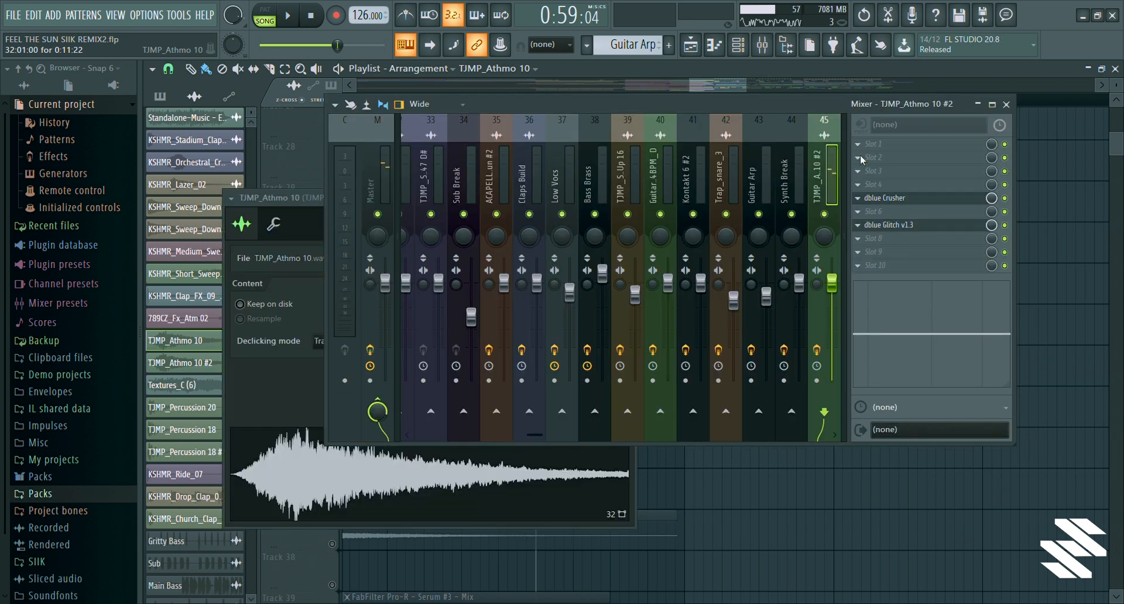
click(908, 199)
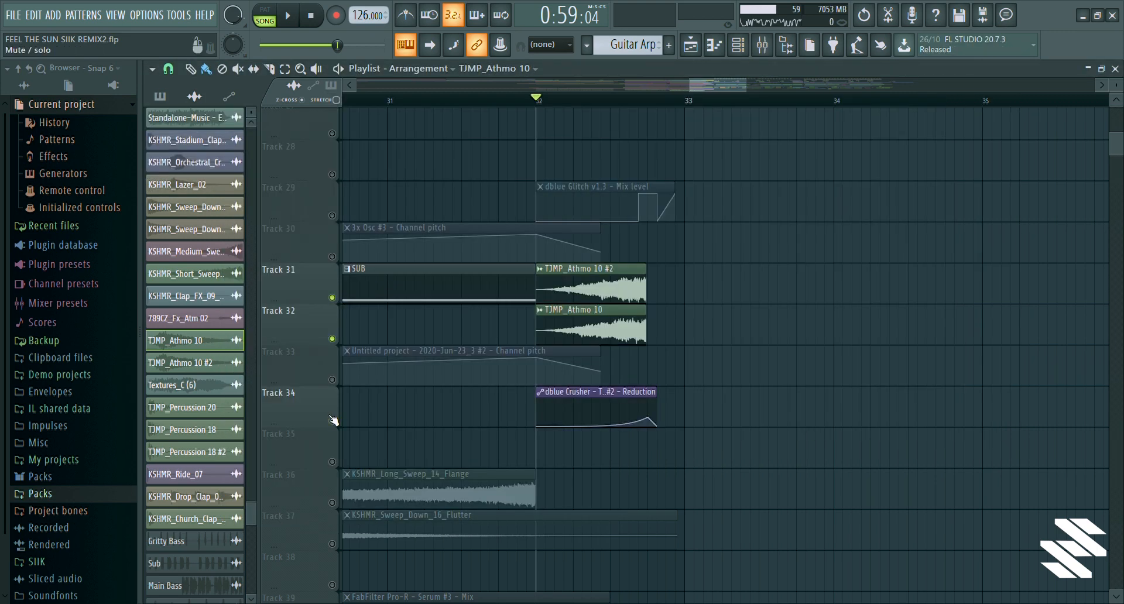
Isolate Track 23 to hear the short vocal fill leading into bar 33, and unmute all tracks
scroll(351, 410, up, 4)
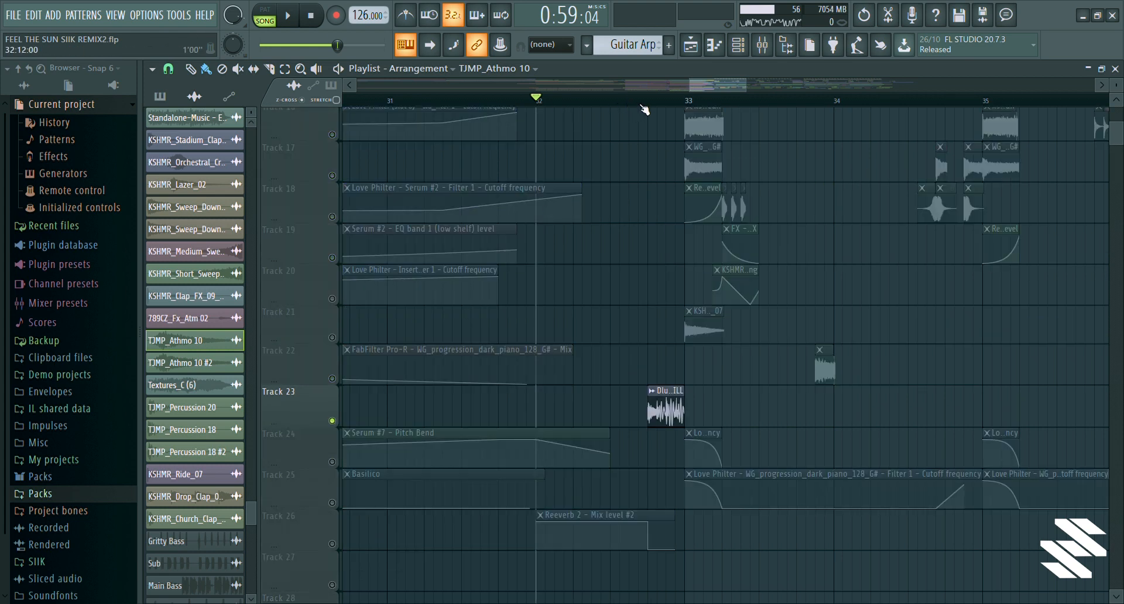
drag(639, 101, 657, 104)
key(space)
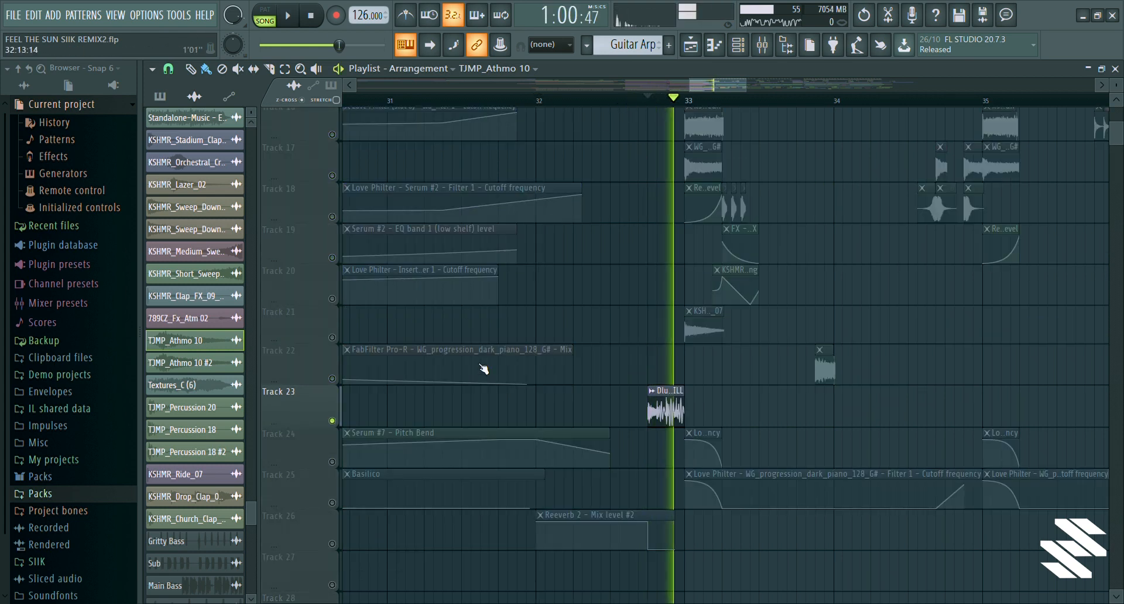
right_click(332, 420)
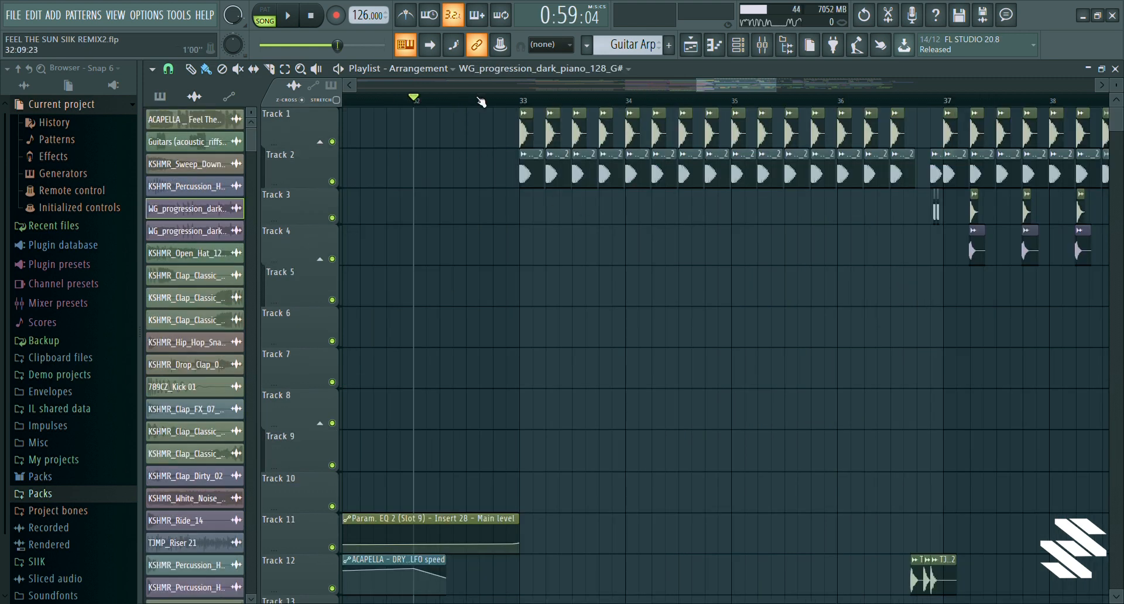
Play the full drop from bar 33, and isolate Track 2 to hear its repeating clips from the same bar
click(522, 105)
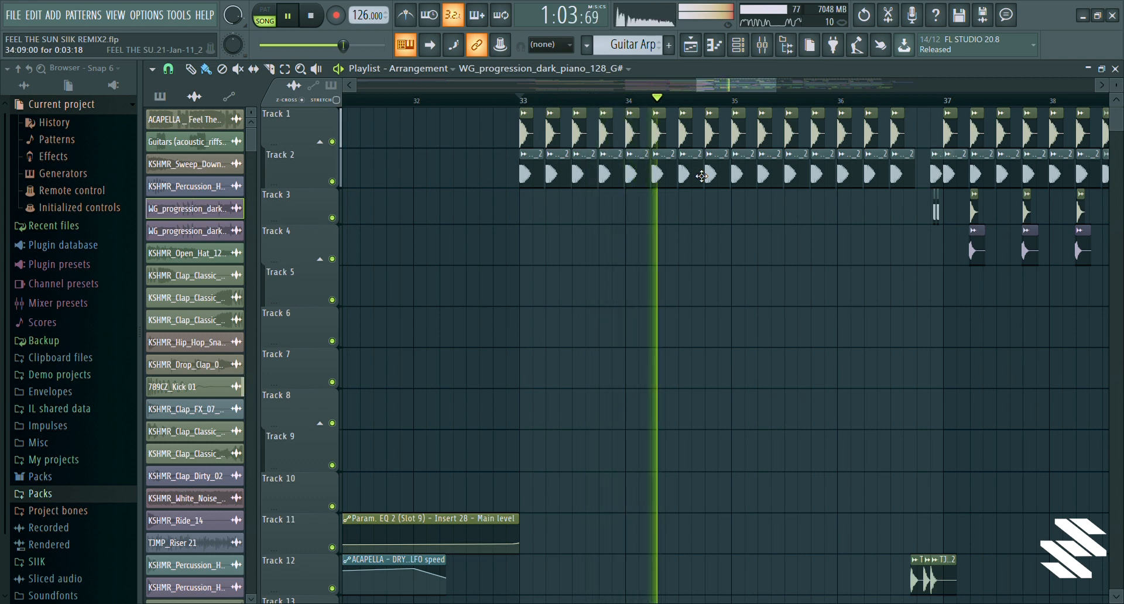
key(space)
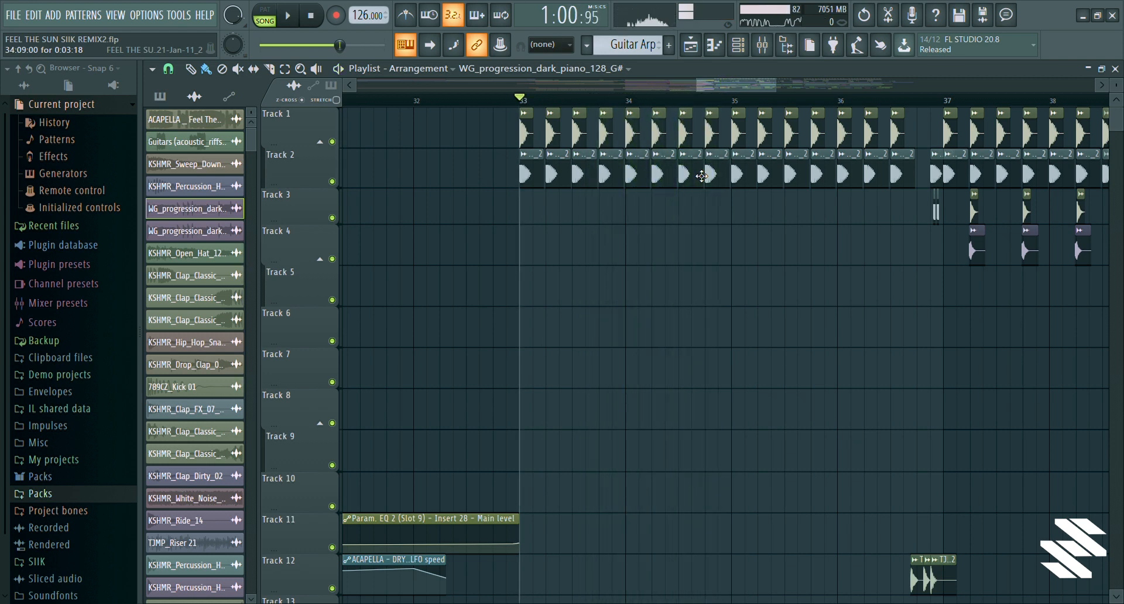
scroll(733, 296, down, 3)
scroll(492, 156, up, 3)
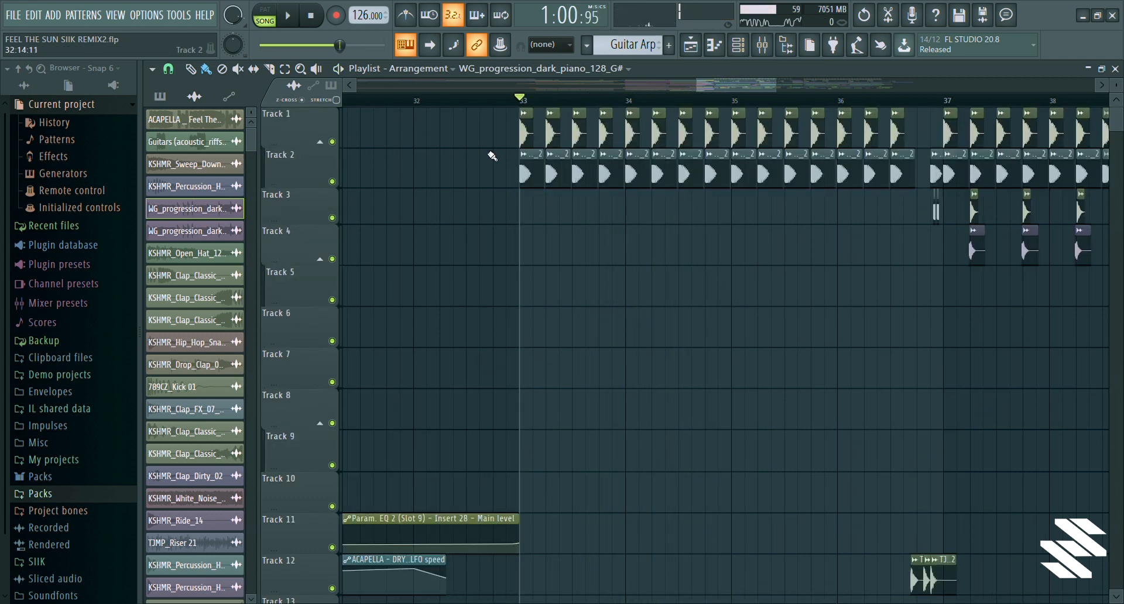
right_click(332, 182)
key(space)
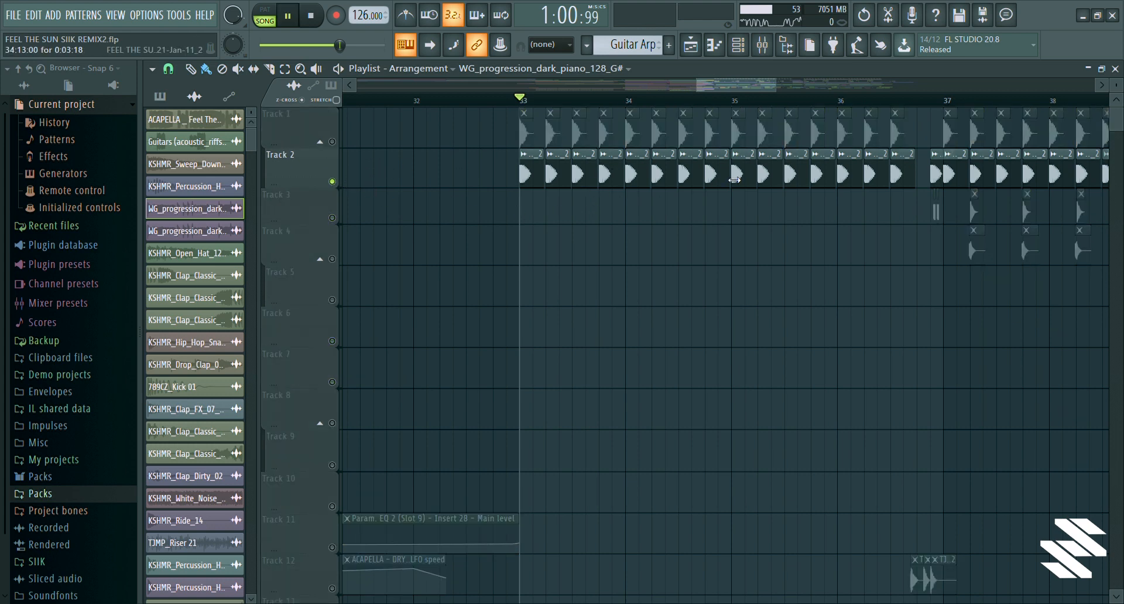